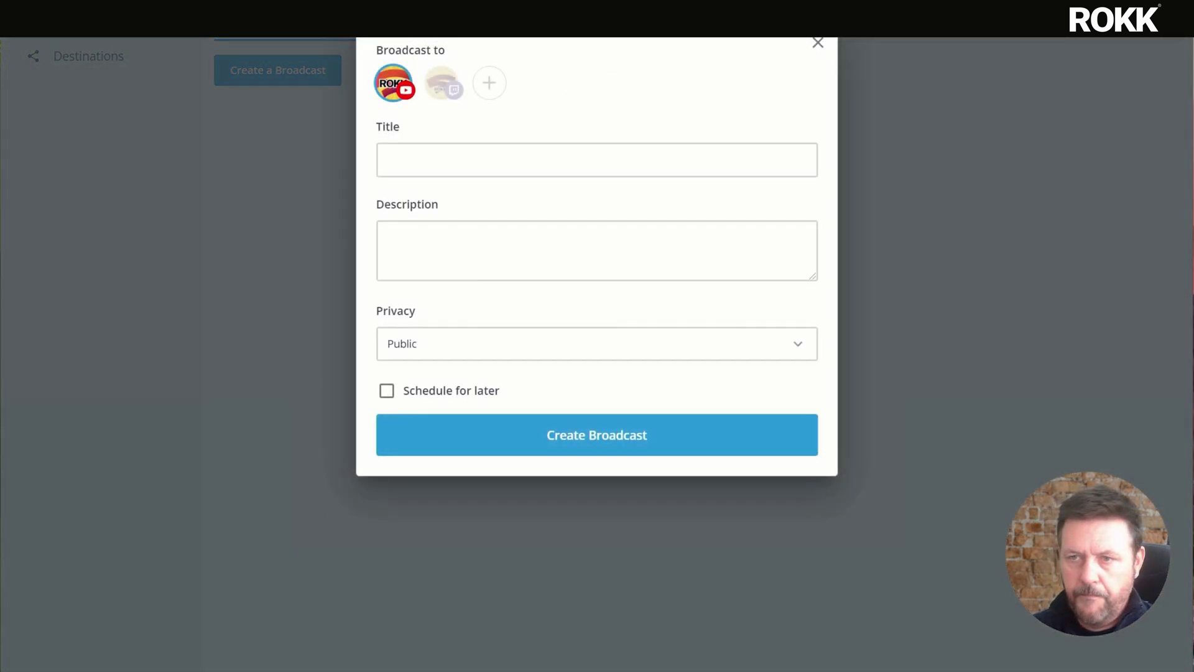
# Step: Create a YouTube broadcast titled 'Test' with description 'Test stream', scheduled for later
pyautogui.click(597, 160)
pyautogui.write('Test')
pyautogui.click(387, 236)
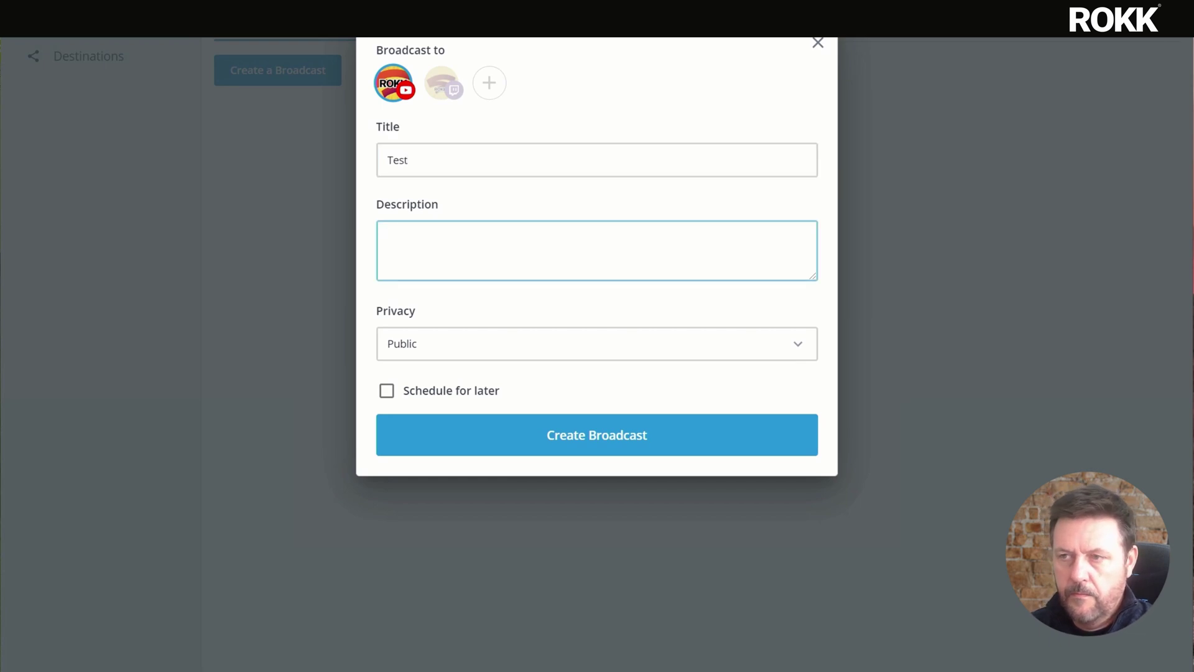
pyautogui.write('Test stream')
pyautogui.press('Tab')
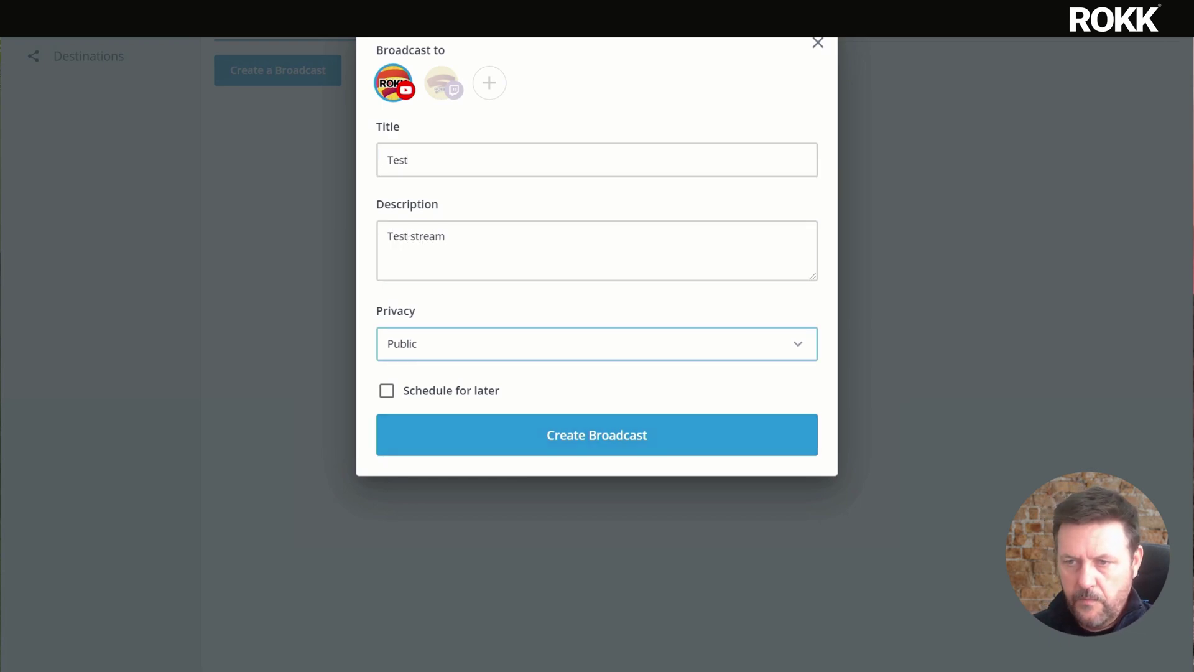
pyautogui.press('Tab')
pyautogui.press('space')
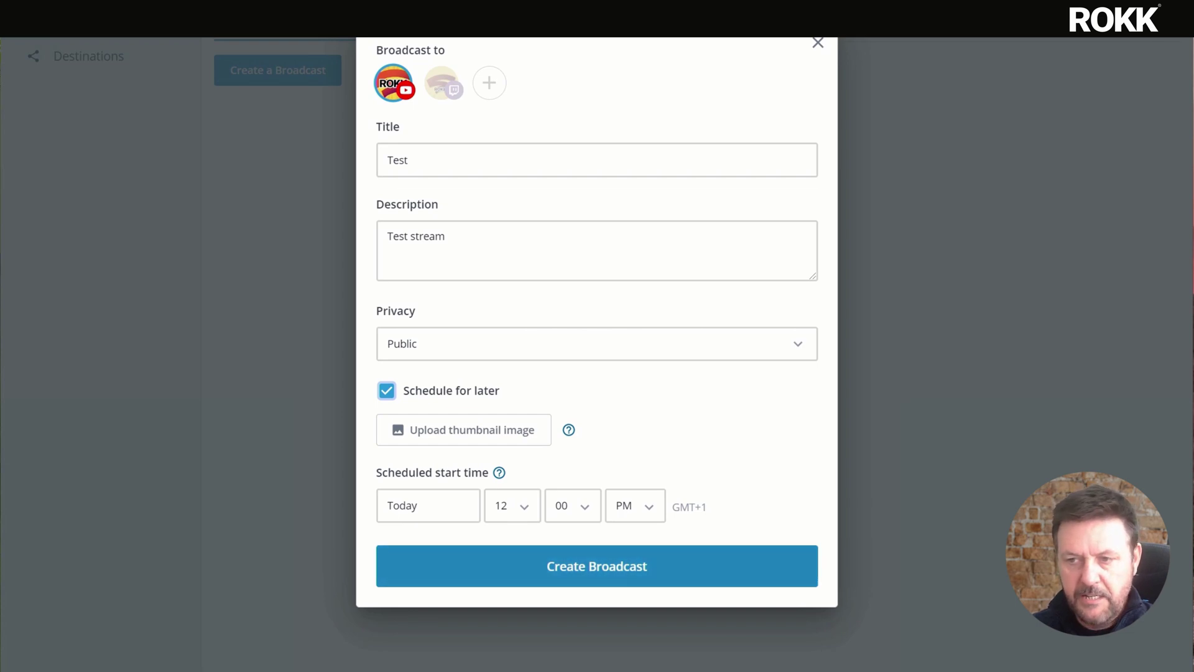
pyautogui.click(597, 566)
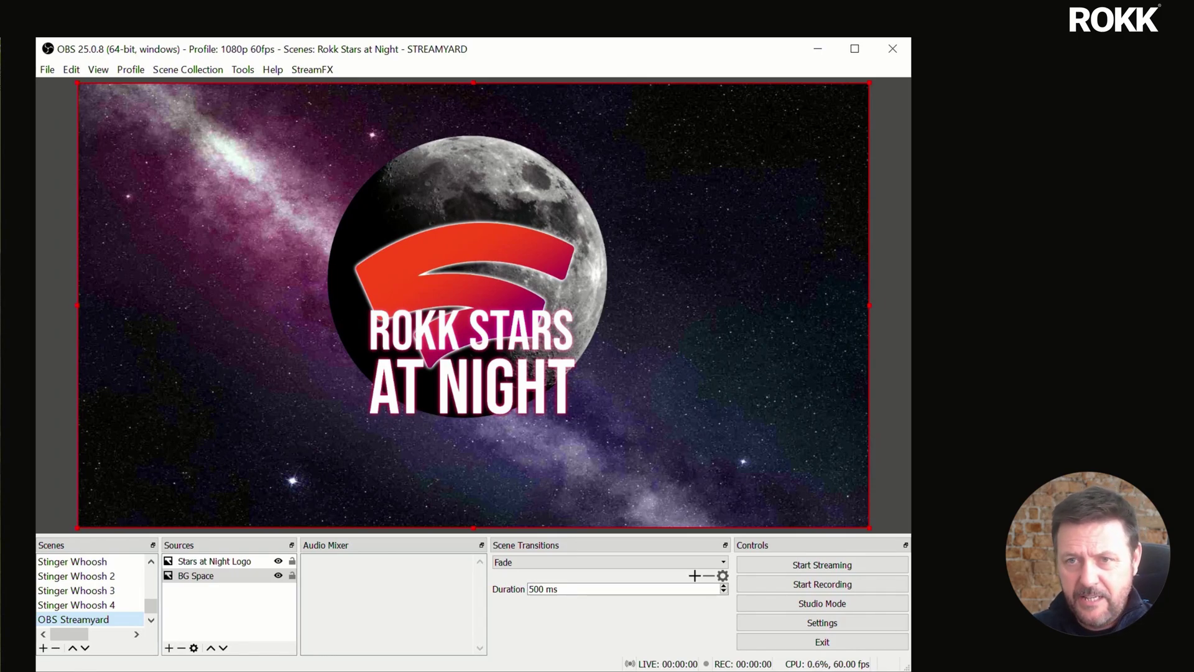
pyautogui.click(98, 69)
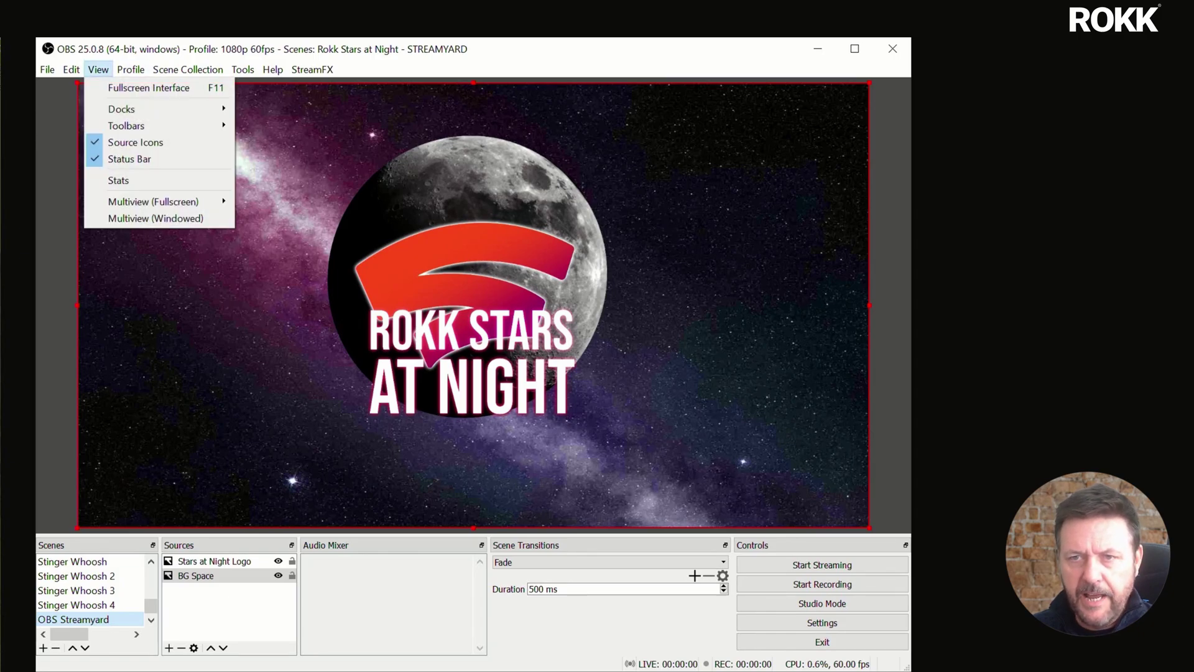
pyautogui.moveTo(125, 109)
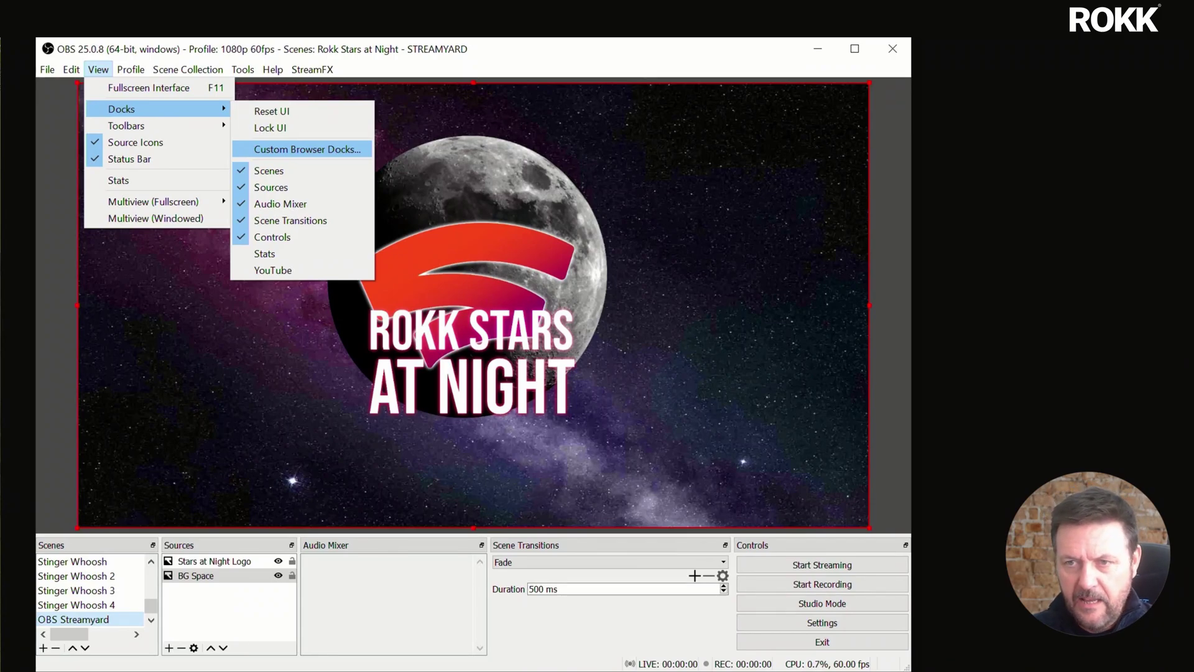
pyautogui.click(308, 149)
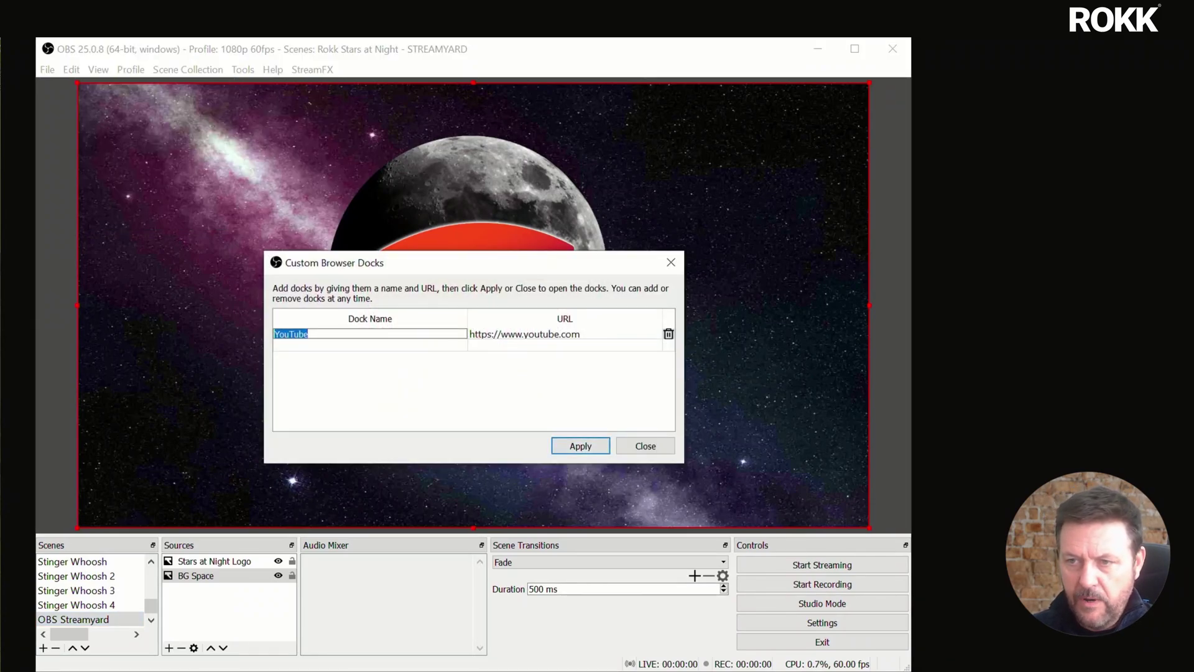
pyautogui.click(370, 345)
pyautogui.write('Banners')
pyautogui.press('Tab')
pyautogui.write('h')
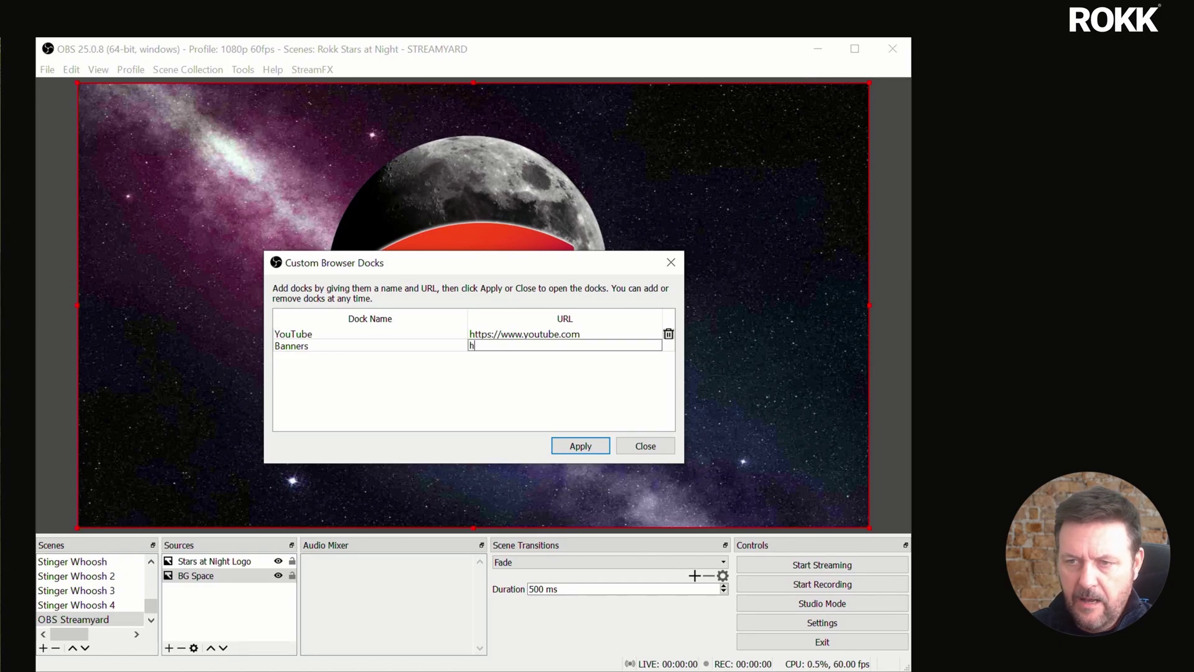
pyautogui.write('ttps://w')
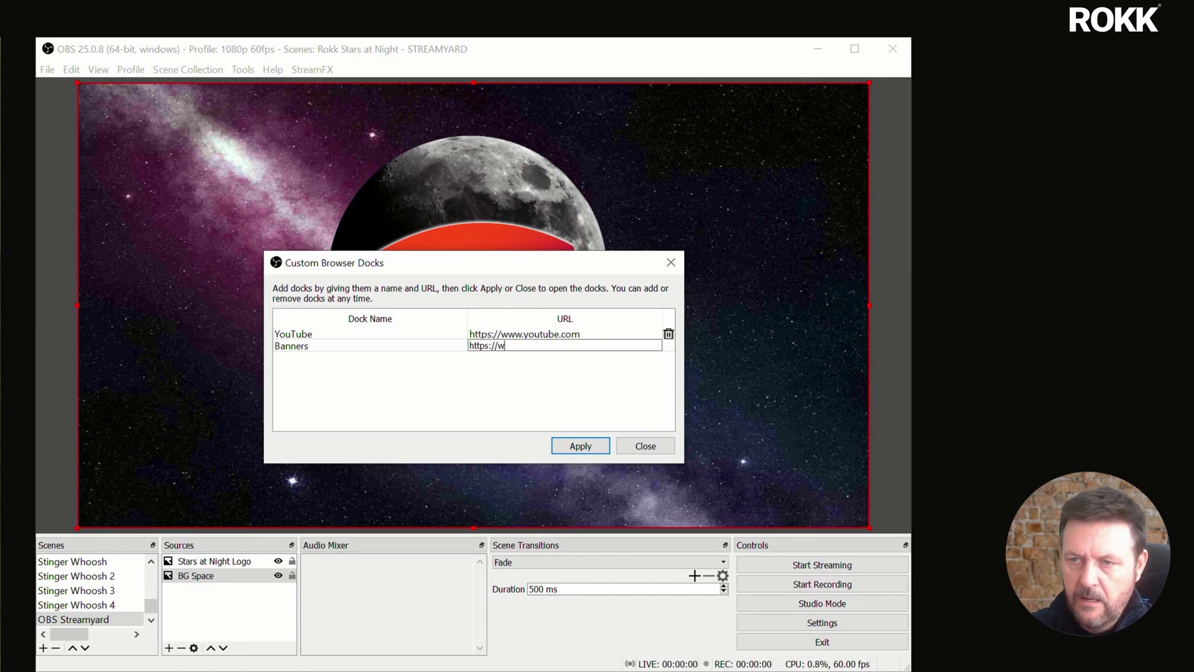
pyautogui.write('ww.streamhard.c')
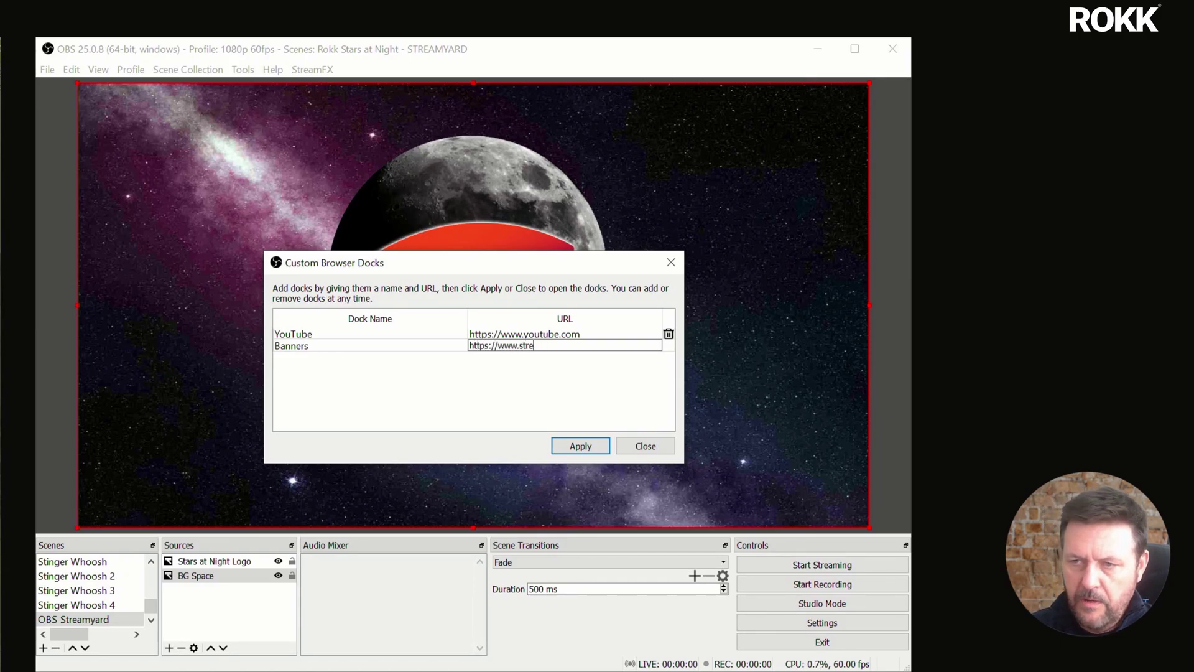
pyautogui.press('BackSpace')
pyautogui.press('BackSpace')
pyautogui.press('BackSpace')
pyautogui.press('BackSpace')
pyautogui.press('BackSpace')
pyautogui.press('BackSpace')
pyautogui.write('yard.comn')
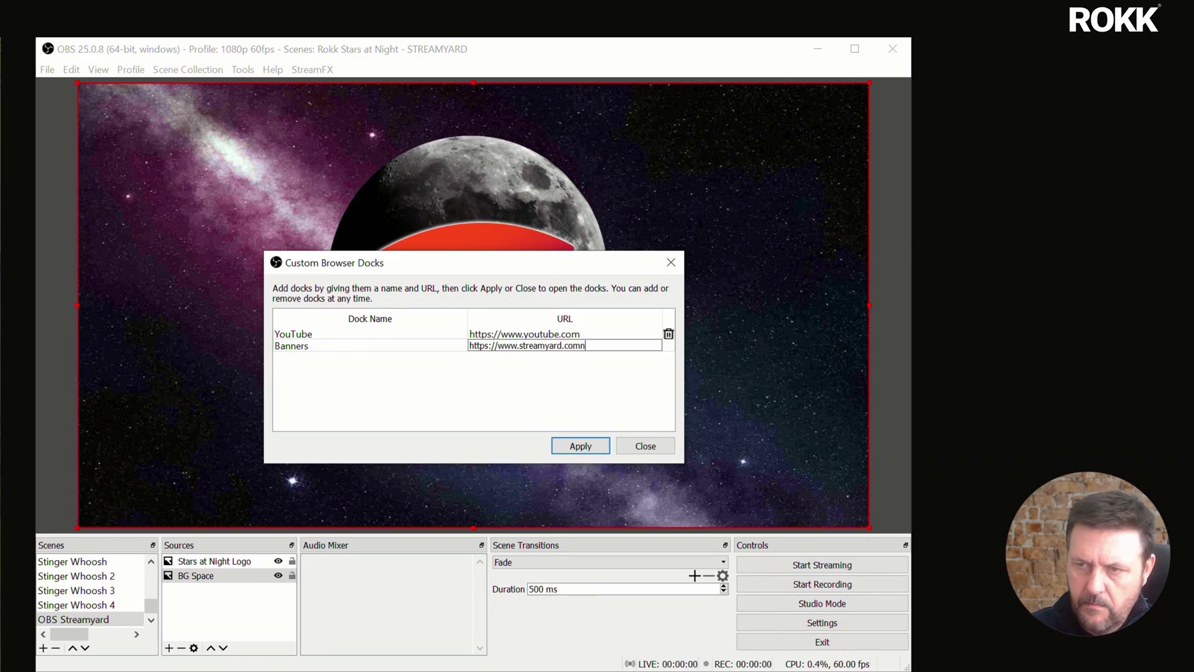
pyautogui.press('BackSpace')
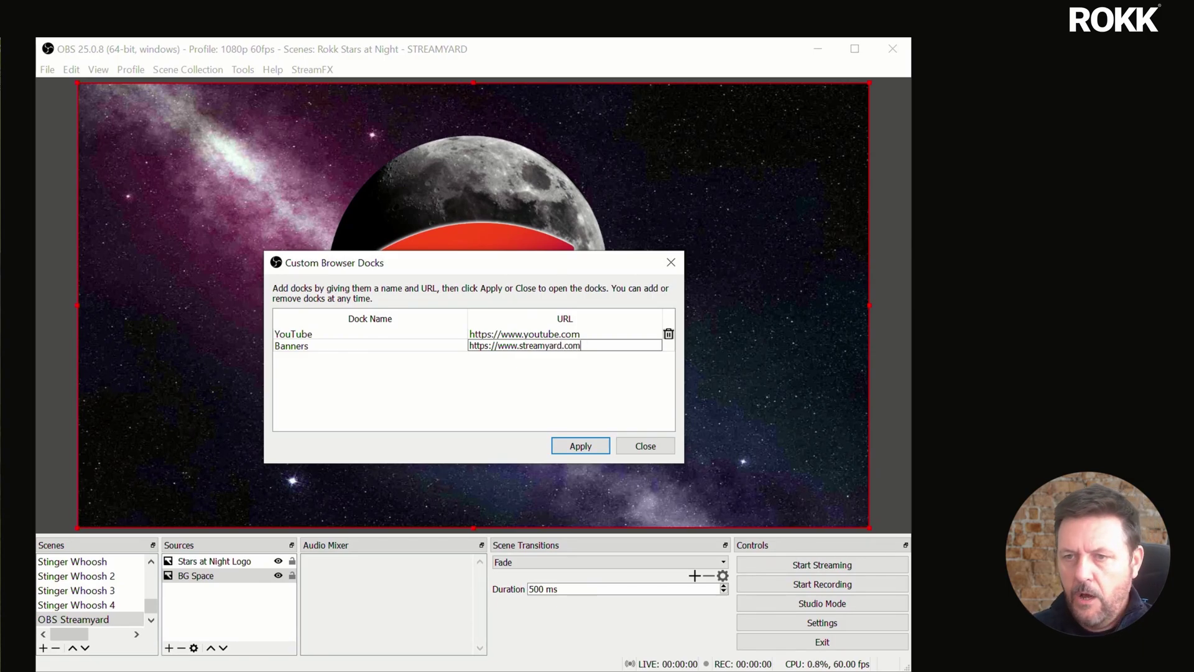
pyautogui.press('Return')
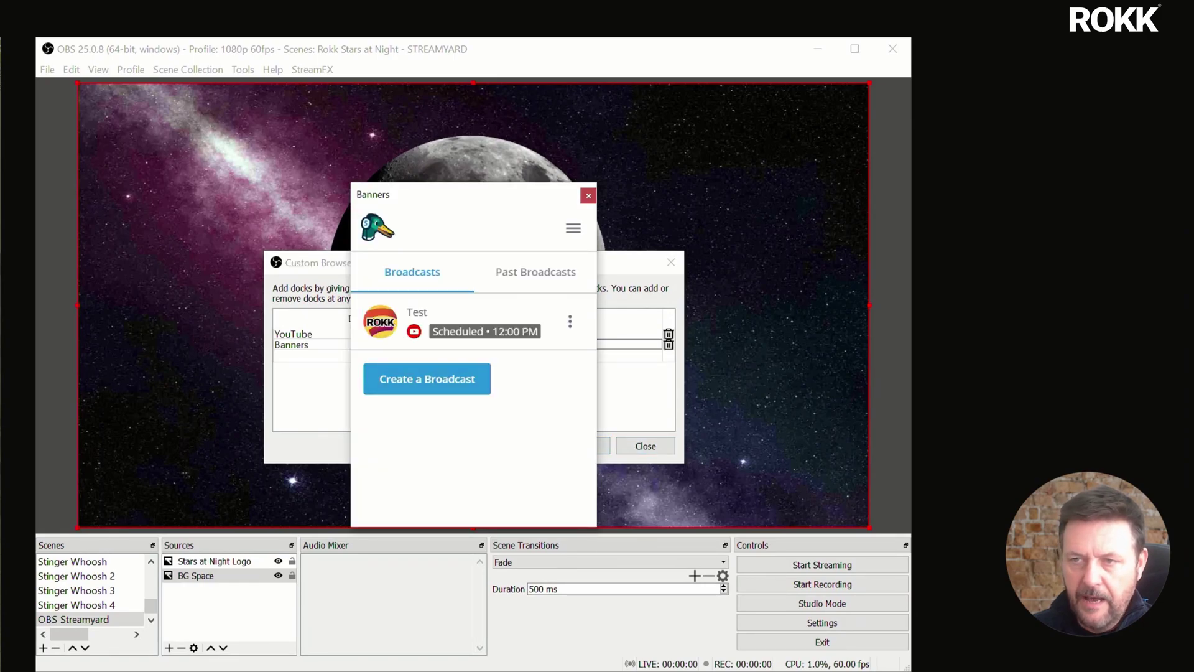
# Step: Enlarge the floating Banners dock and attach it along the left edge of the OBS window
pyautogui.moveTo(511, 194); pyautogui.dragTo(443, 178)
pyautogui.moveTo(529, 512); pyautogui.dragTo(661, 636)
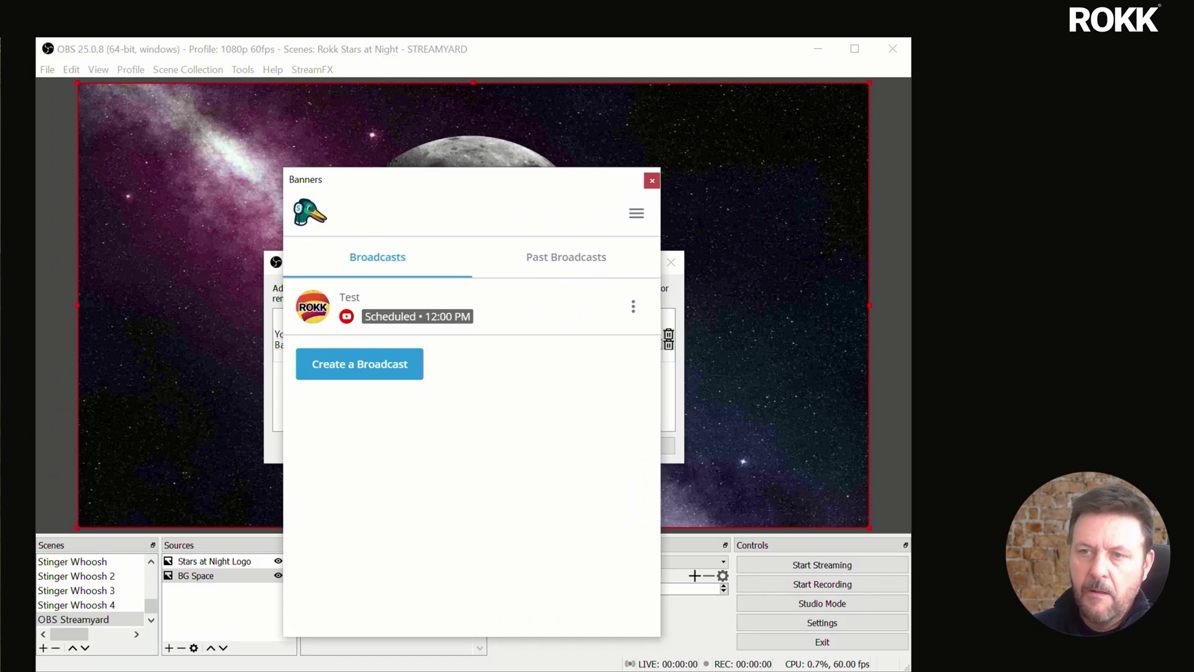
pyautogui.moveTo(597, 179); pyautogui.dragTo(632, 147)
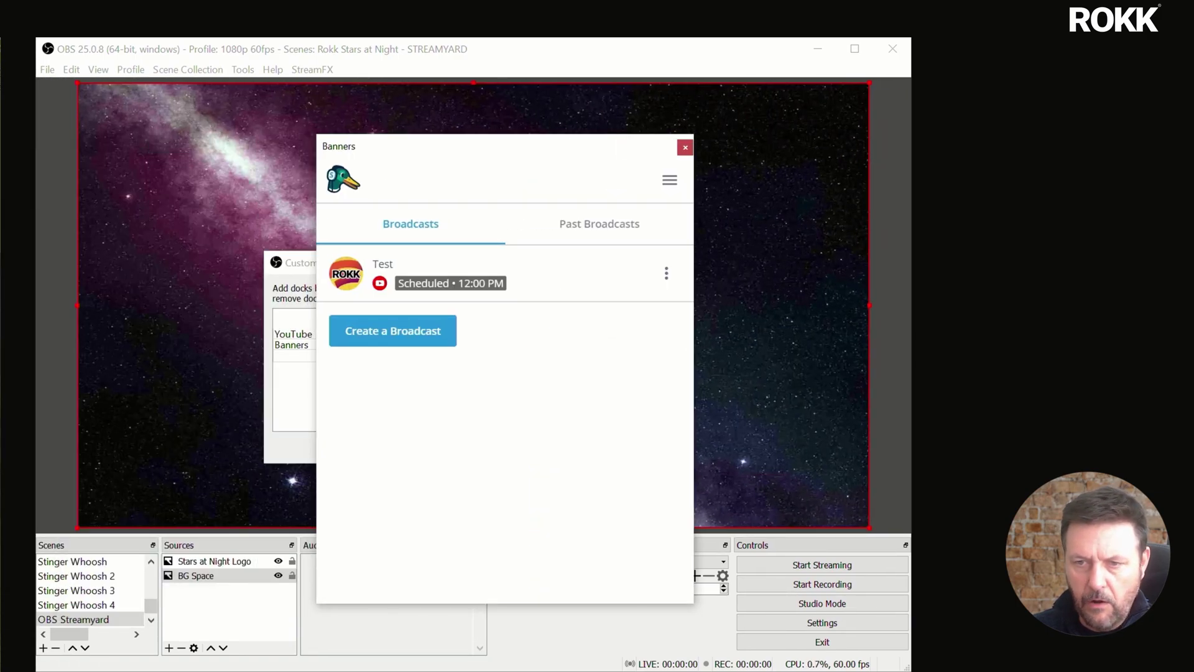
pyautogui.moveTo(511, 143); pyautogui.dragTo(69, 142)
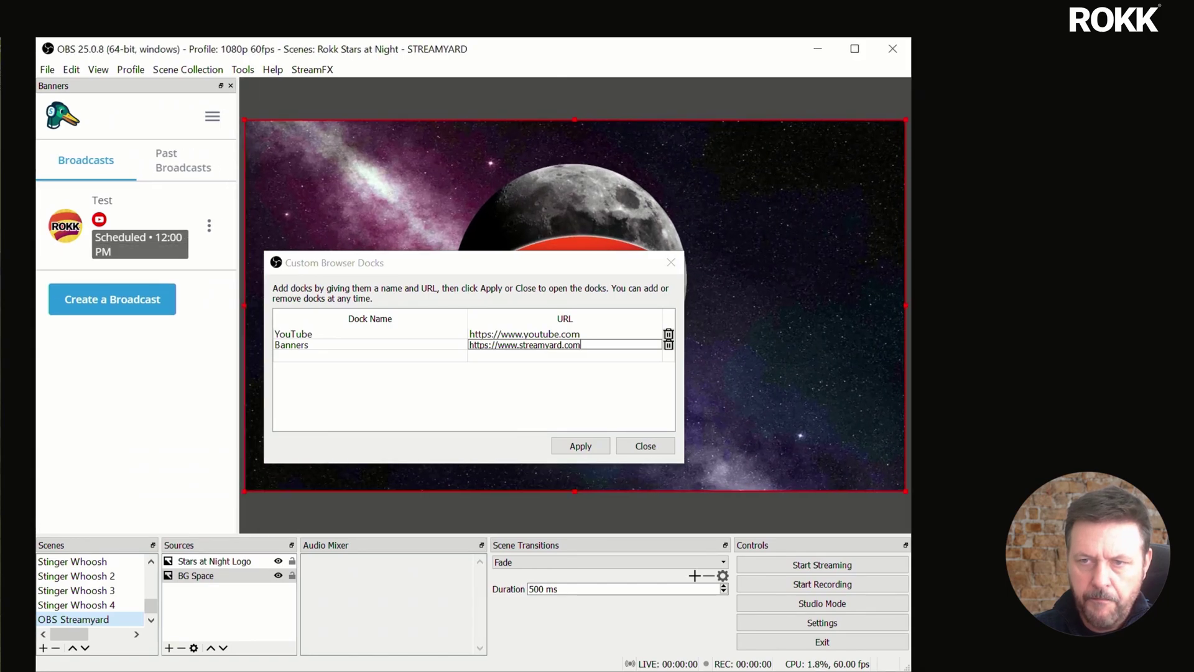
# Step: Add another custom browser dock row named Chat
pyautogui.click(370, 355)
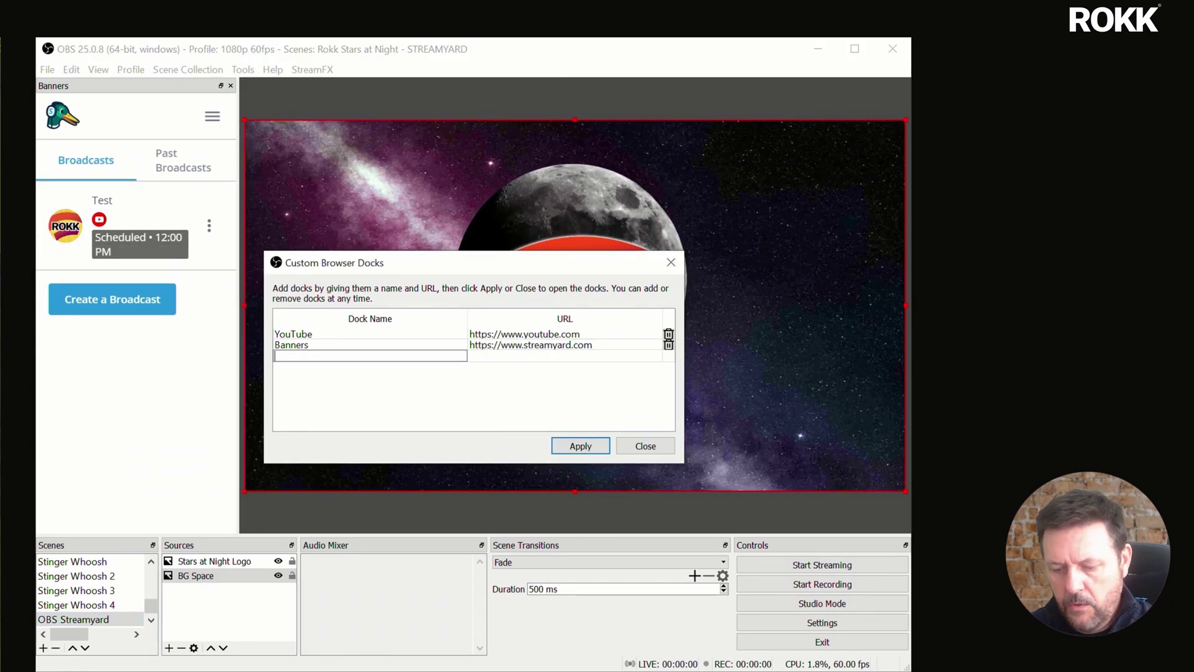
pyautogui.write('Chat')
pyautogui.press('Tab')
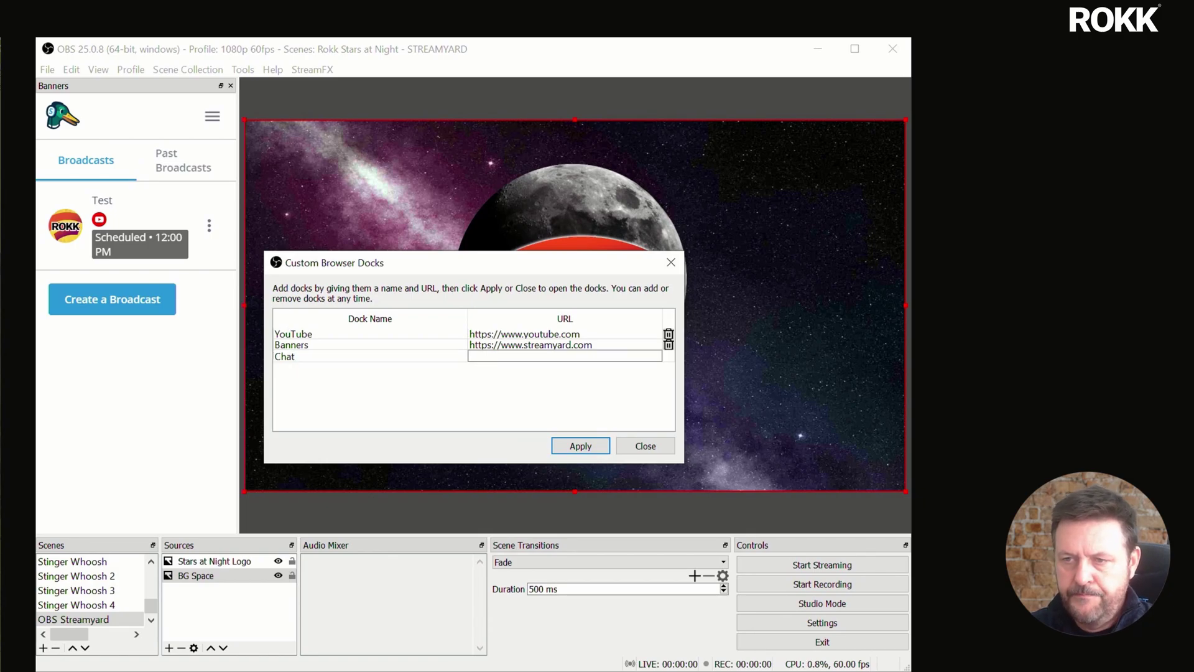
pyautogui.click(370, 355)
# Step: Copy the StreamYard URL from Banners into Chat's URL, apply, and dock Chat in the window
pyautogui.click(565, 344)
pyautogui.doubleClick(572, 344)
pyautogui.hotkey('ctrl', 'a')
pyautogui.hotkey('ctrl', 'c')
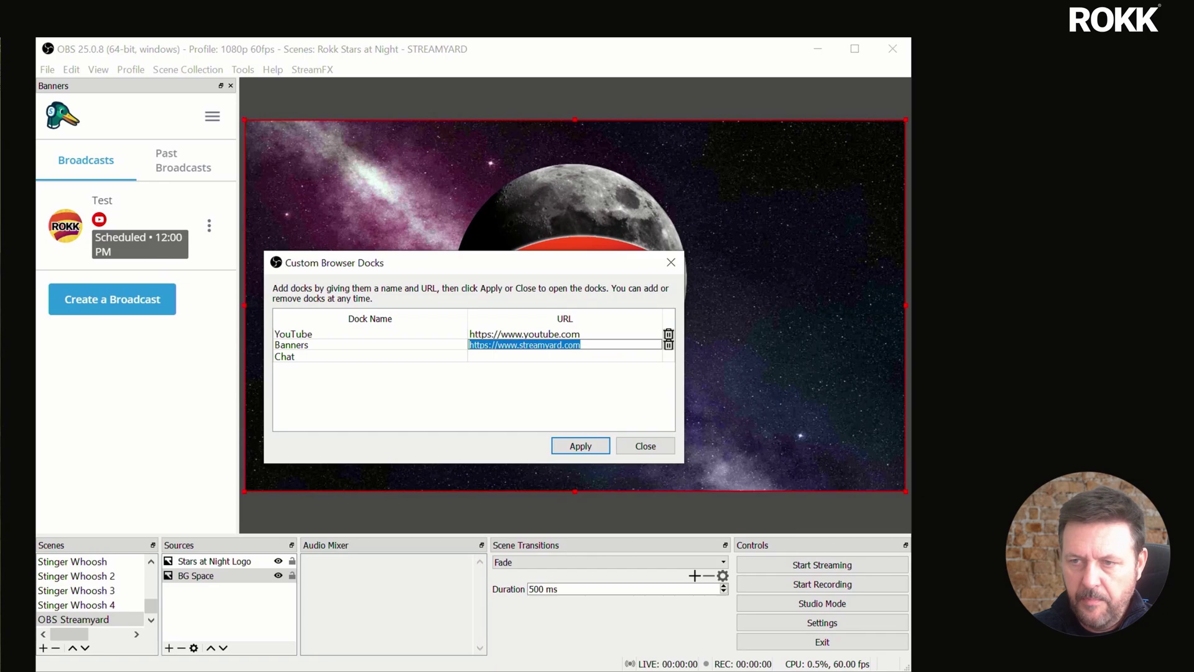
pyautogui.click(565, 356)
pyautogui.hotkey('ctrl', 'v')
pyautogui.press('Return')
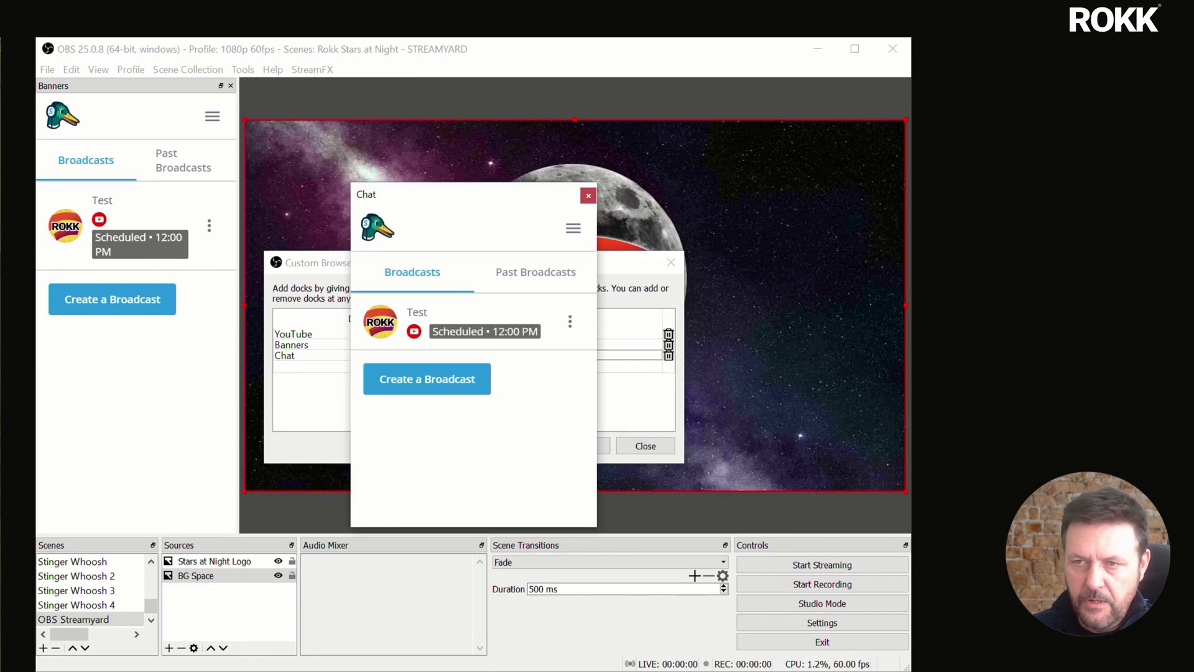
pyautogui.moveTo(418, 188); pyautogui.dragTo(889, 211)
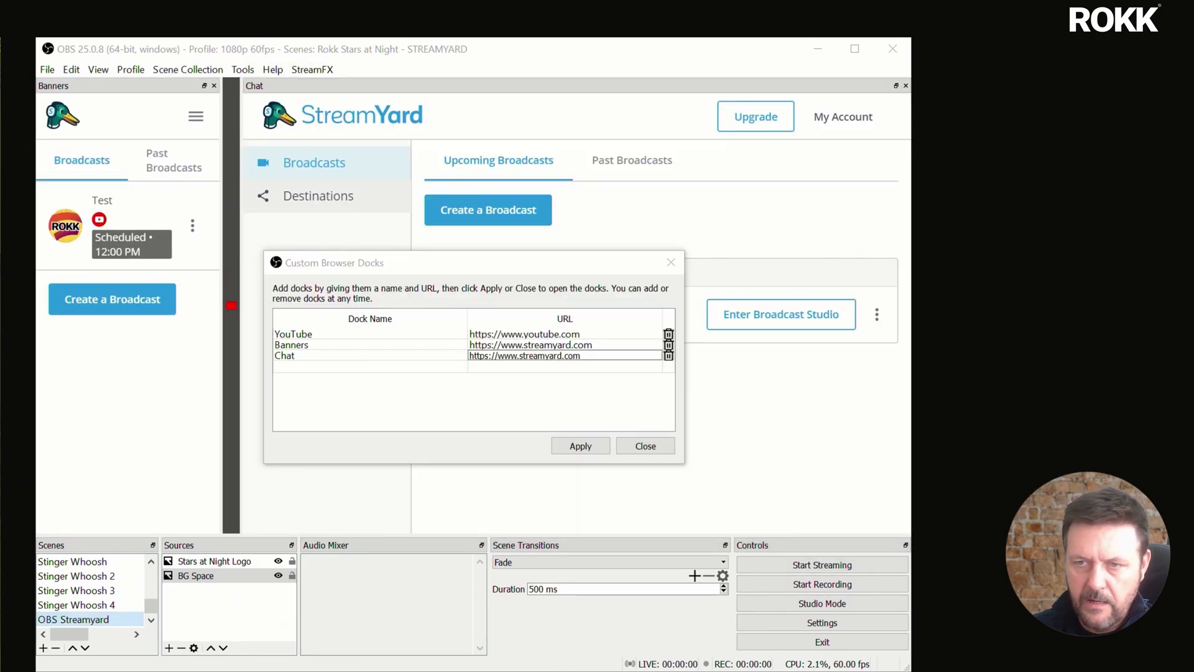
# Step: Close Custom Browser Docks and narrow the Chat and Banners docks around the preview
pyautogui.click(645, 446)
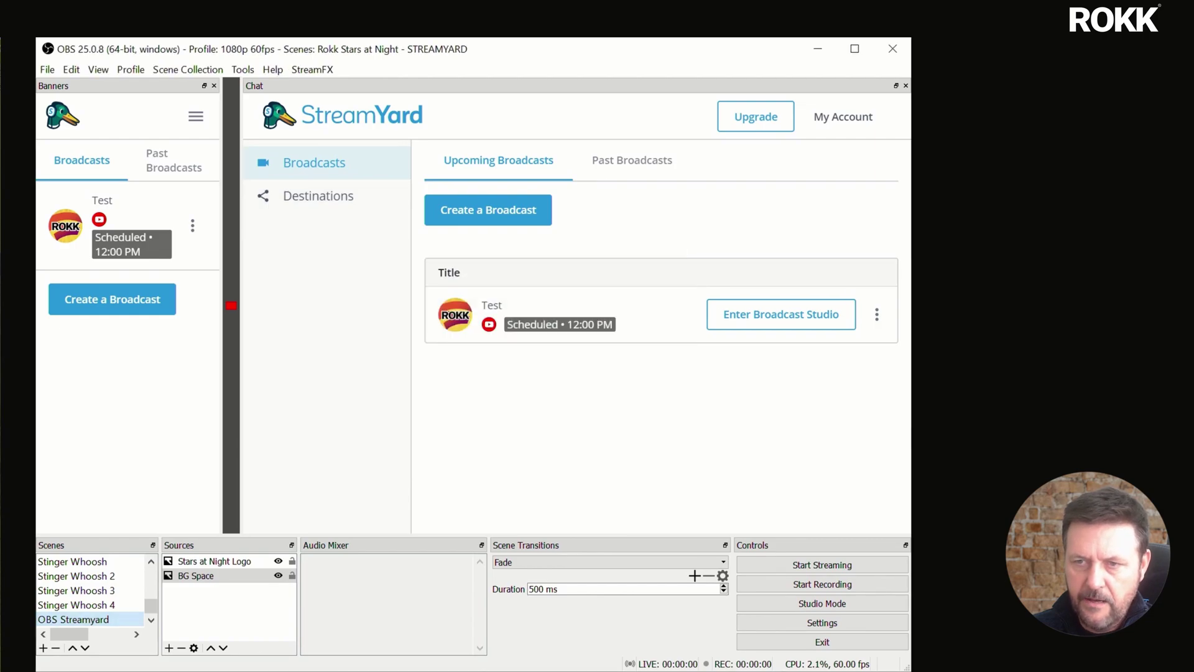
pyautogui.moveTo(241, 305); pyautogui.dragTo(779, 305)
pyautogui.moveTo(222, 305); pyautogui.dragTo(205, 304)
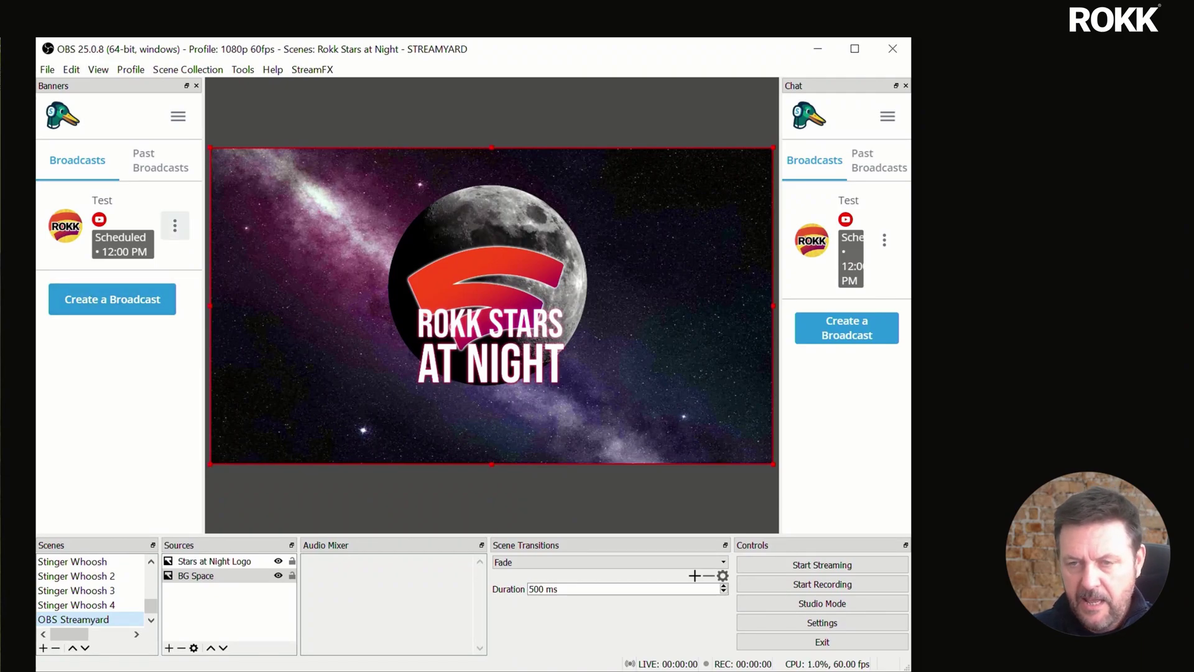
# Step: In the Banners dock, enter the Test broadcast studio without mic or camera
pyautogui.click(175, 225)
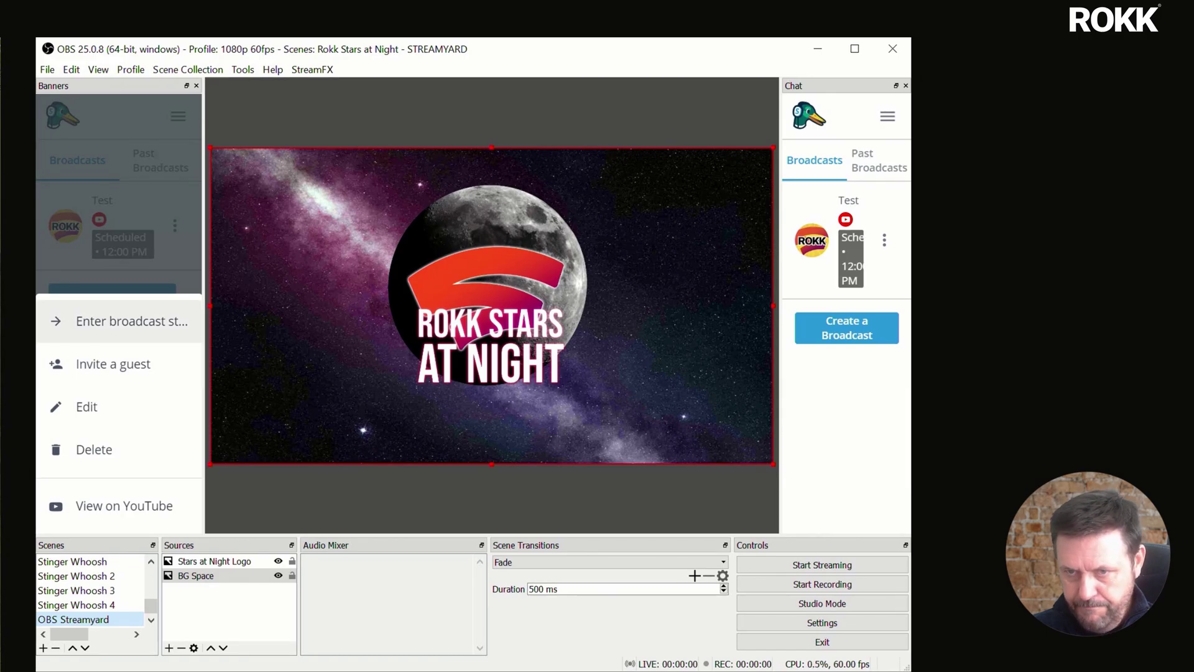
pyautogui.click(118, 320)
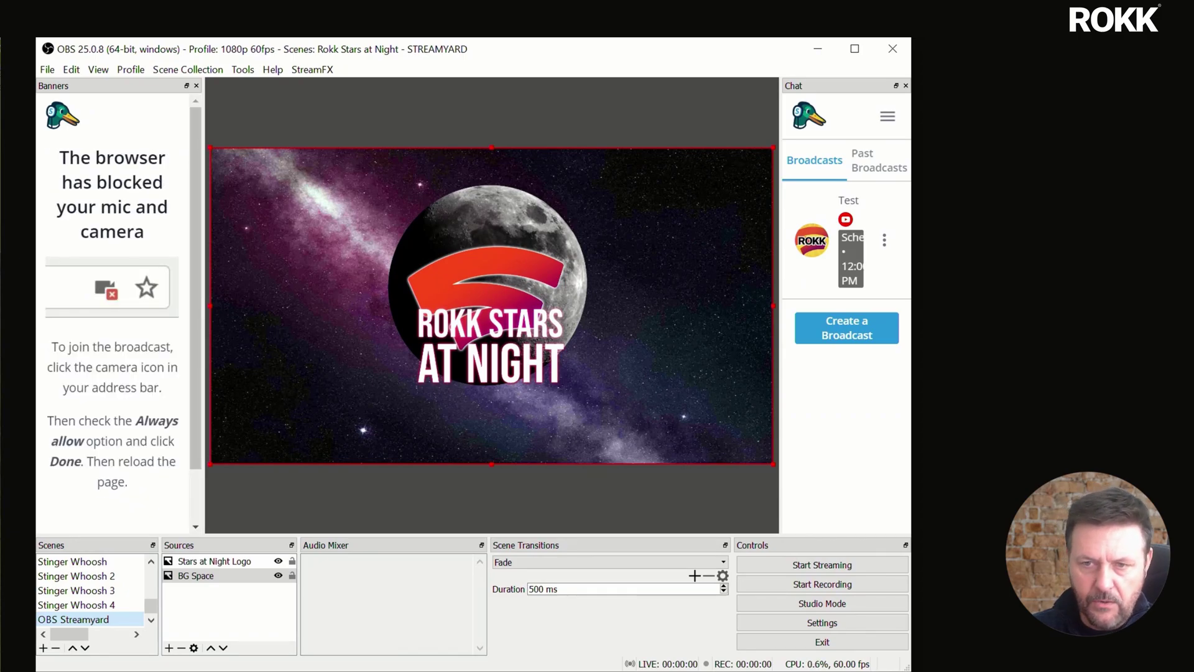
pyautogui.scroll(-1, 112, 311)
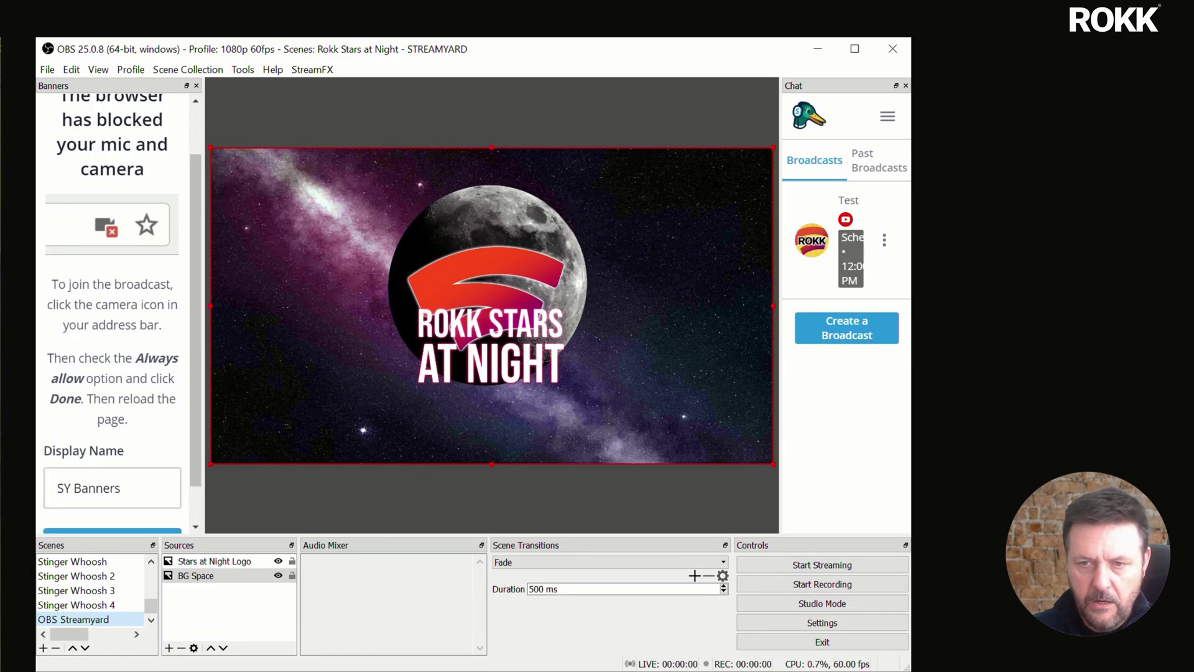
pyautogui.scroll(-1, 112, 311)
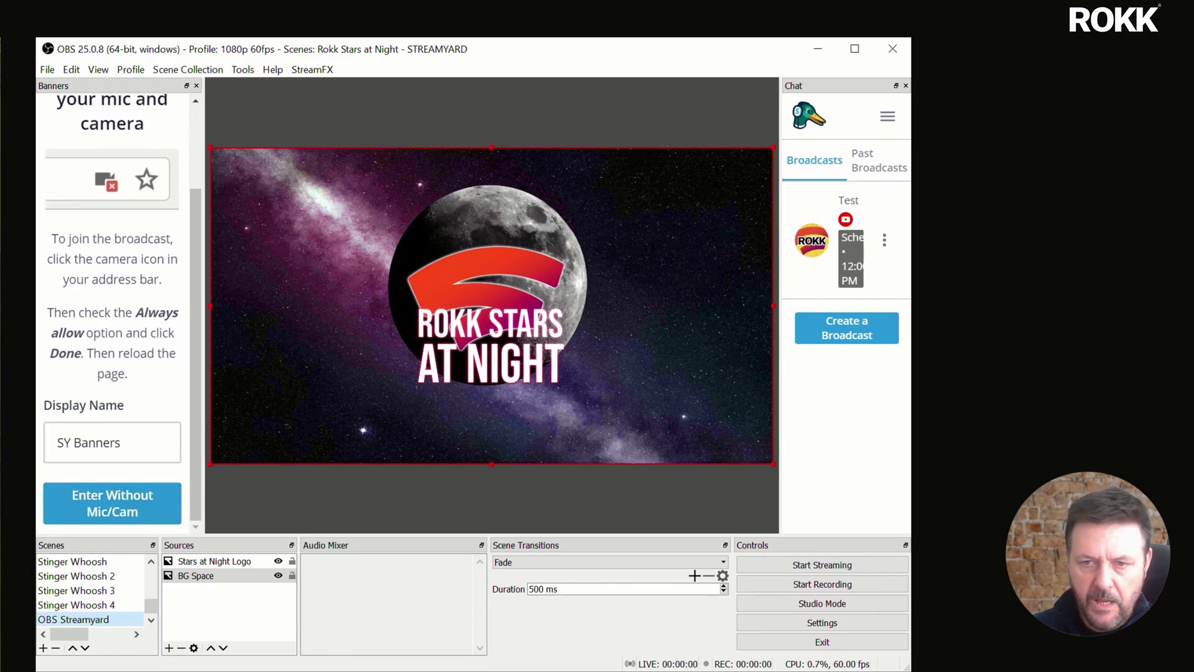
pyautogui.click(112, 442)
pyautogui.hotkey('ctrl', 'a')
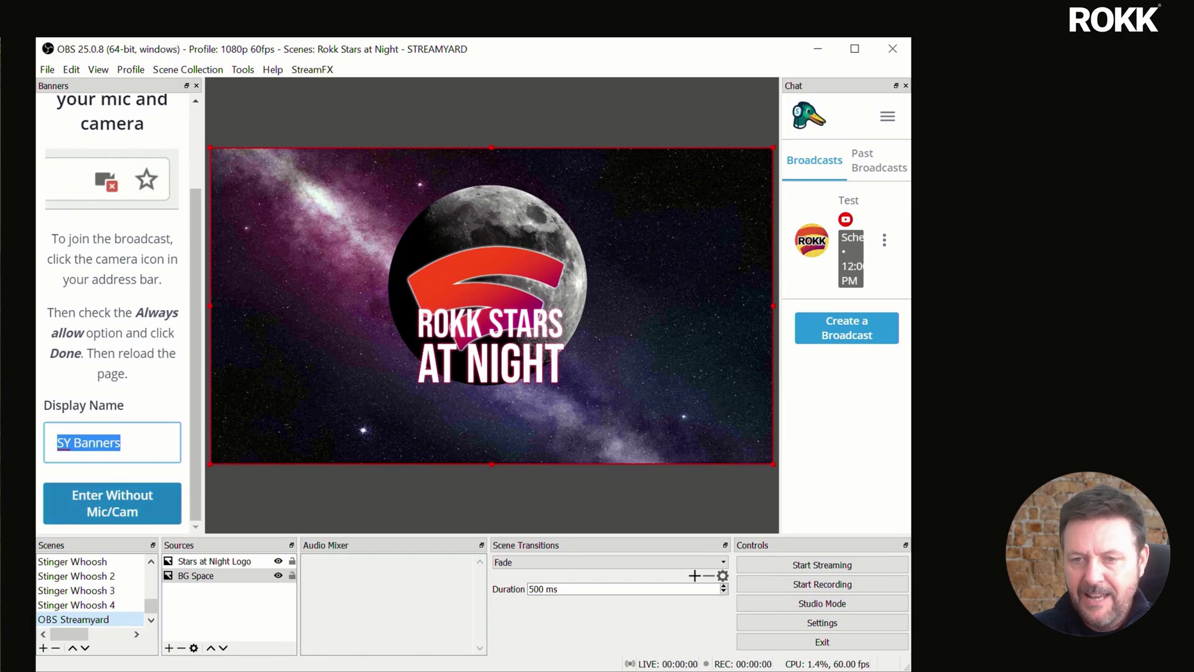
pyautogui.press('Return')
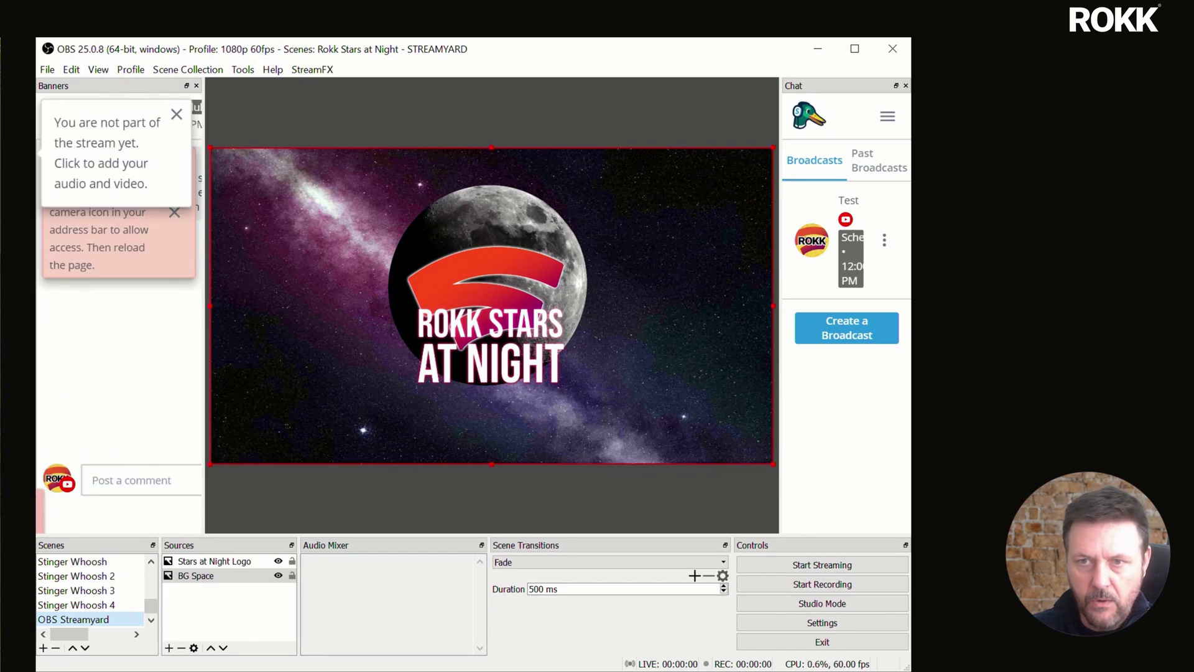
# Step: Dismiss the studio notices and widen the Banners dock over the preview
pyautogui.click(176, 113)
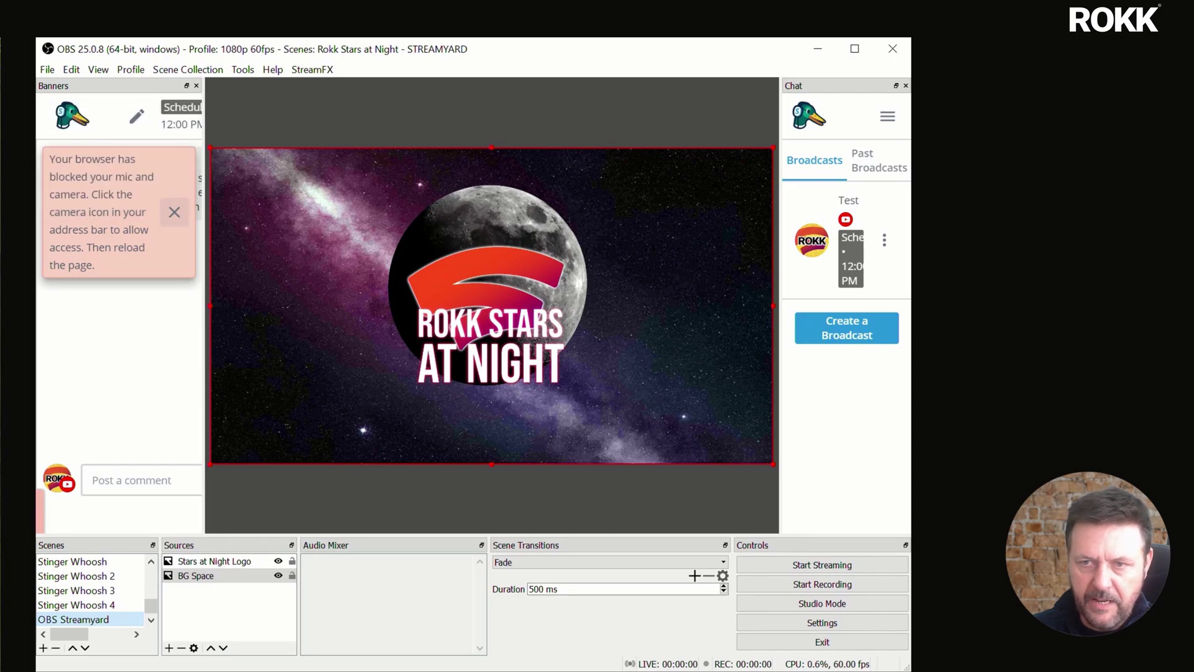
pyautogui.click(175, 212)
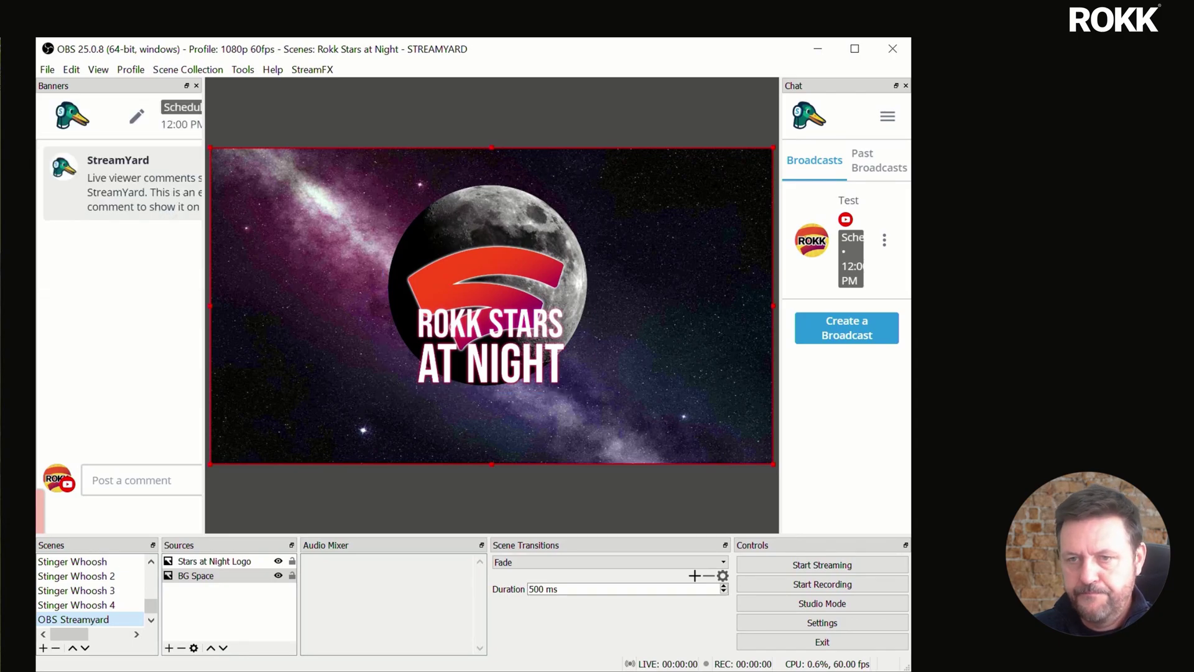
pyautogui.moveTo(204, 311); pyautogui.dragTo(361, 311)
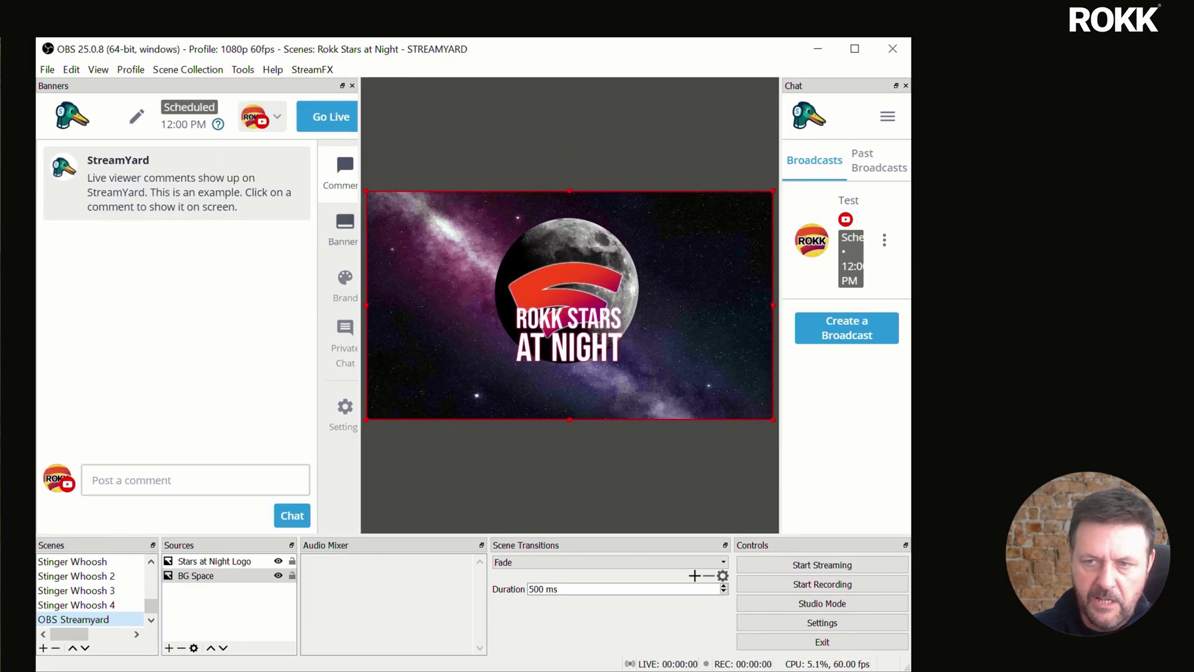
# Step: Show the banners list in the Banners dock, narrow it, and widen the Chat dock
pyautogui.click(345, 228)
pyautogui.moveTo(360, 311); pyautogui.dragTo(304, 311)
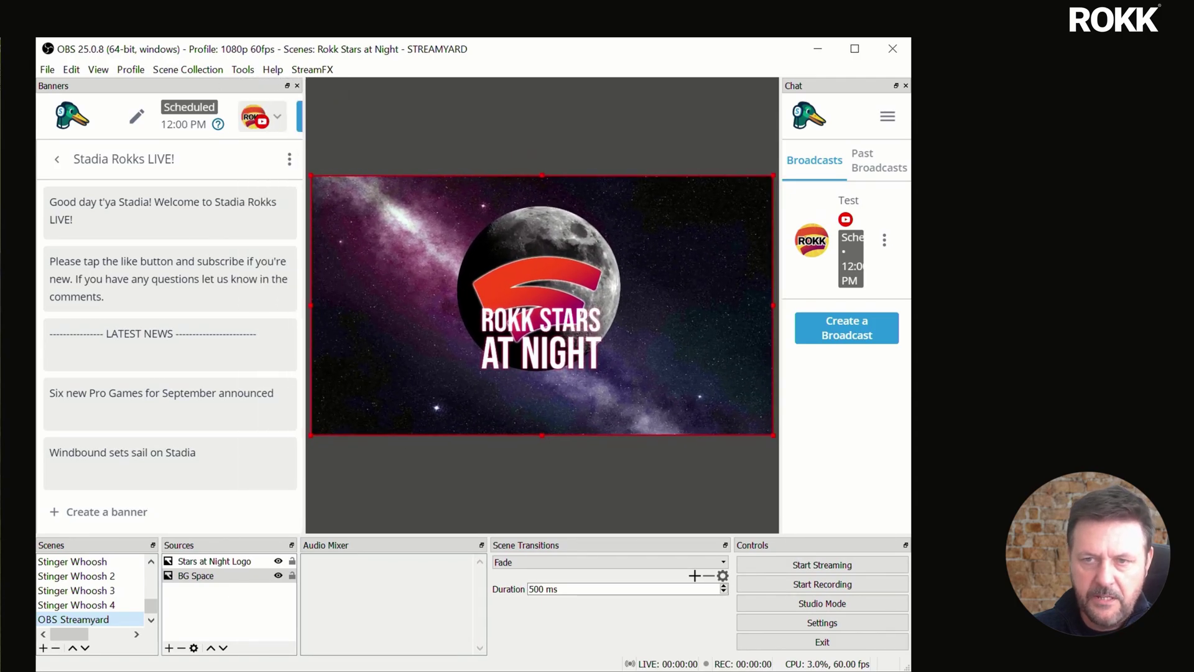
pyautogui.moveTo(169, 212)
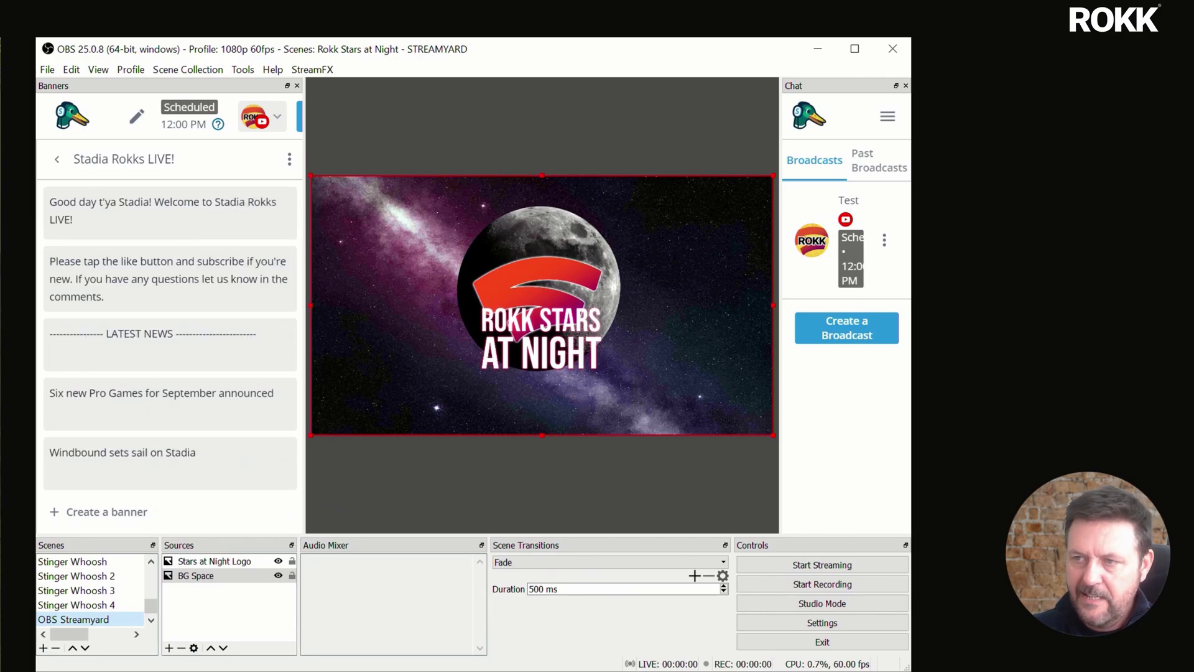
pyautogui.moveTo(780, 311); pyautogui.dragTo(662, 311)
# Step: In the Chat dock, enter the Test broadcast studio without mic or camera as SY Chat
pyautogui.click(884, 210)
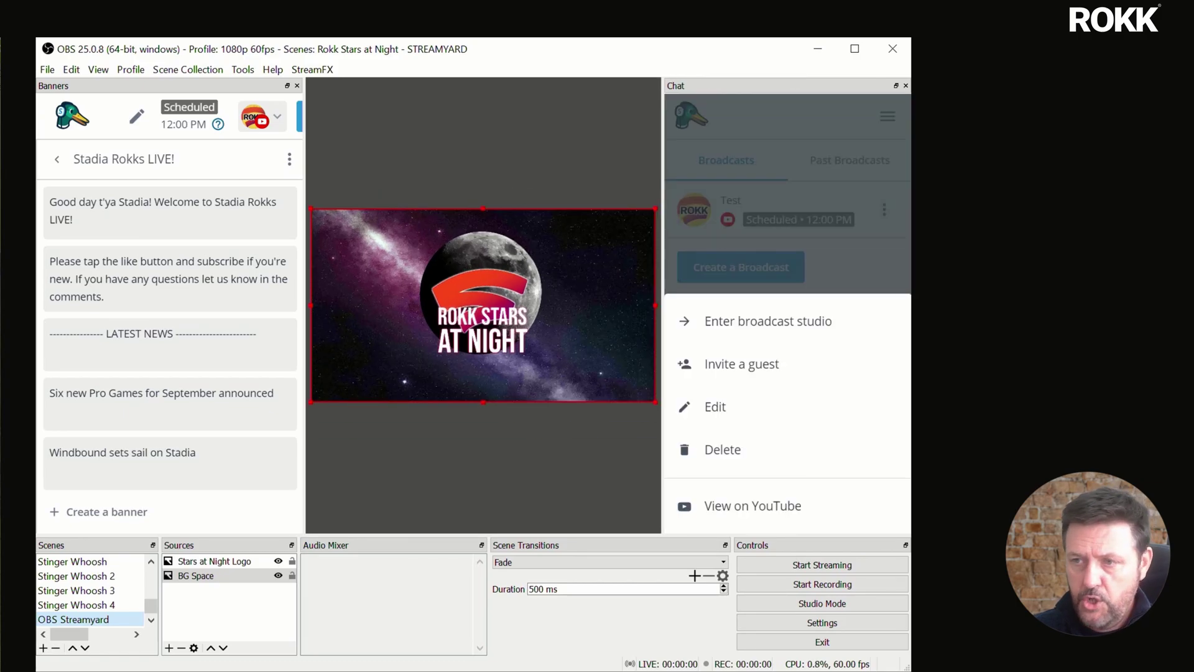
pyautogui.click(768, 321)
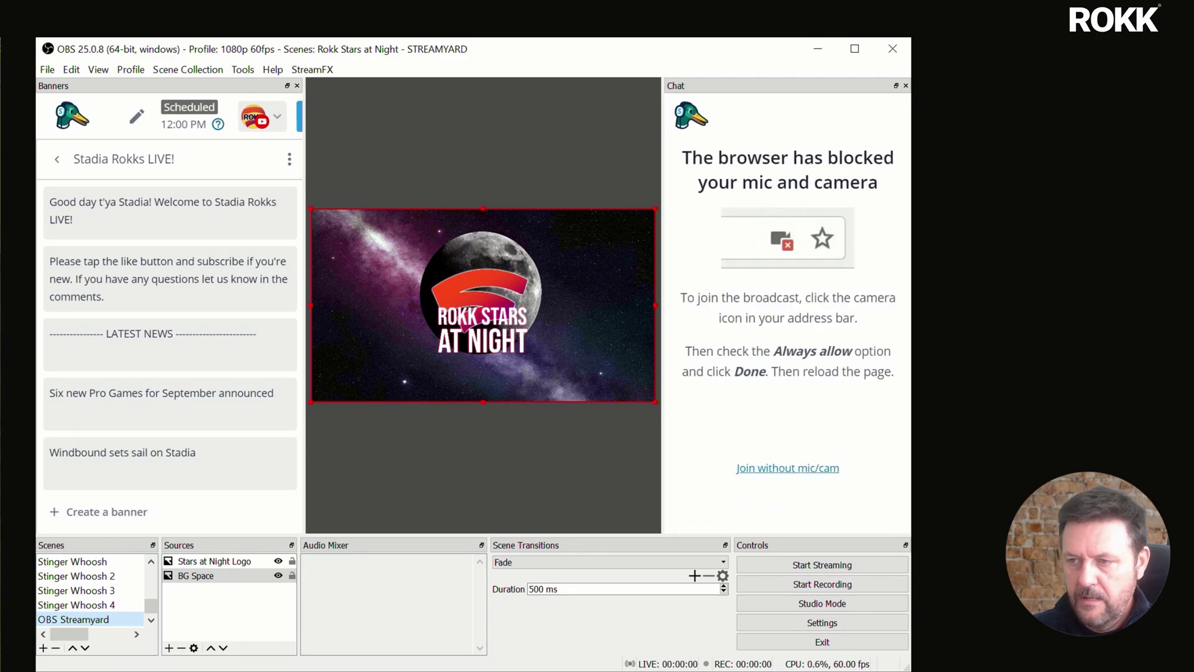
pyautogui.click(787, 467)
pyautogui.doubleClick(730, 440)
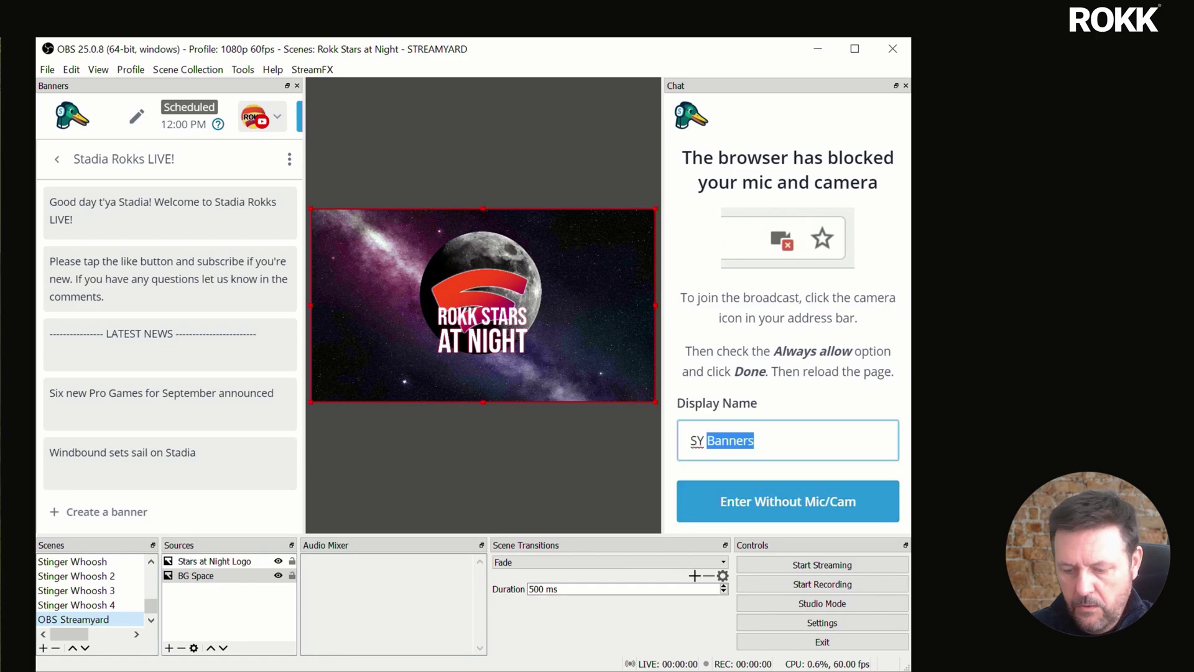
pyautogui.write('Chat')
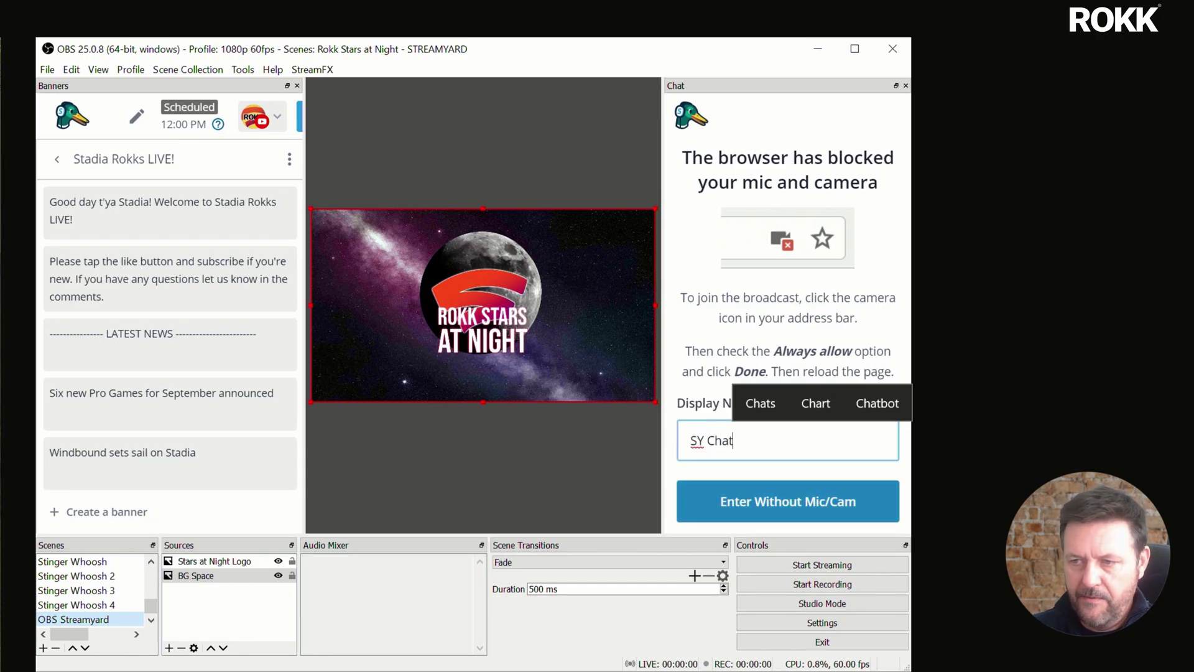
pyautogui.press('Return')
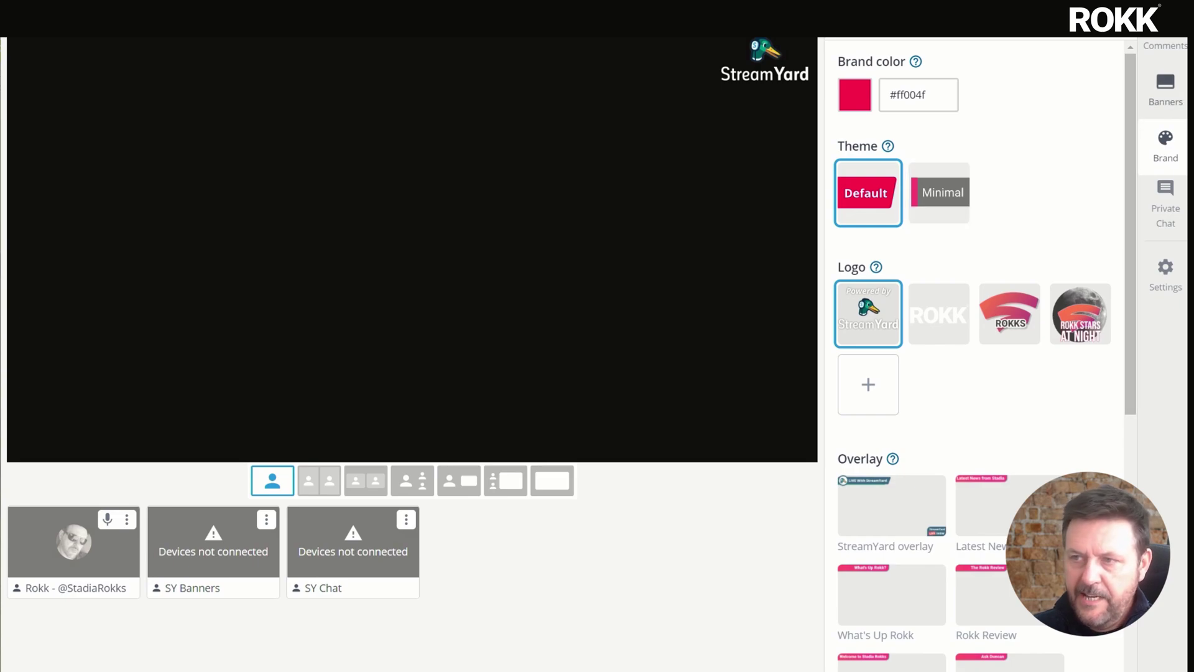
# Step: Show the welcome banner on stage, then try the Leaves brand background and remove it
pyautogui.click(974, 73)
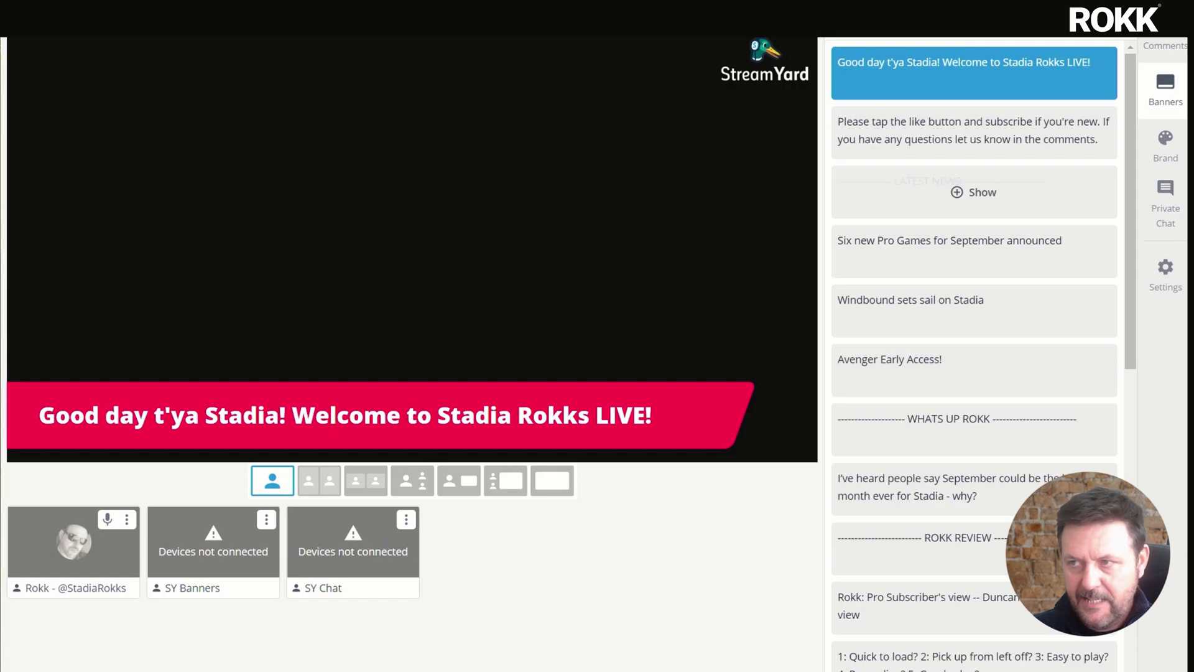
pyautogui.click(1165, 146)
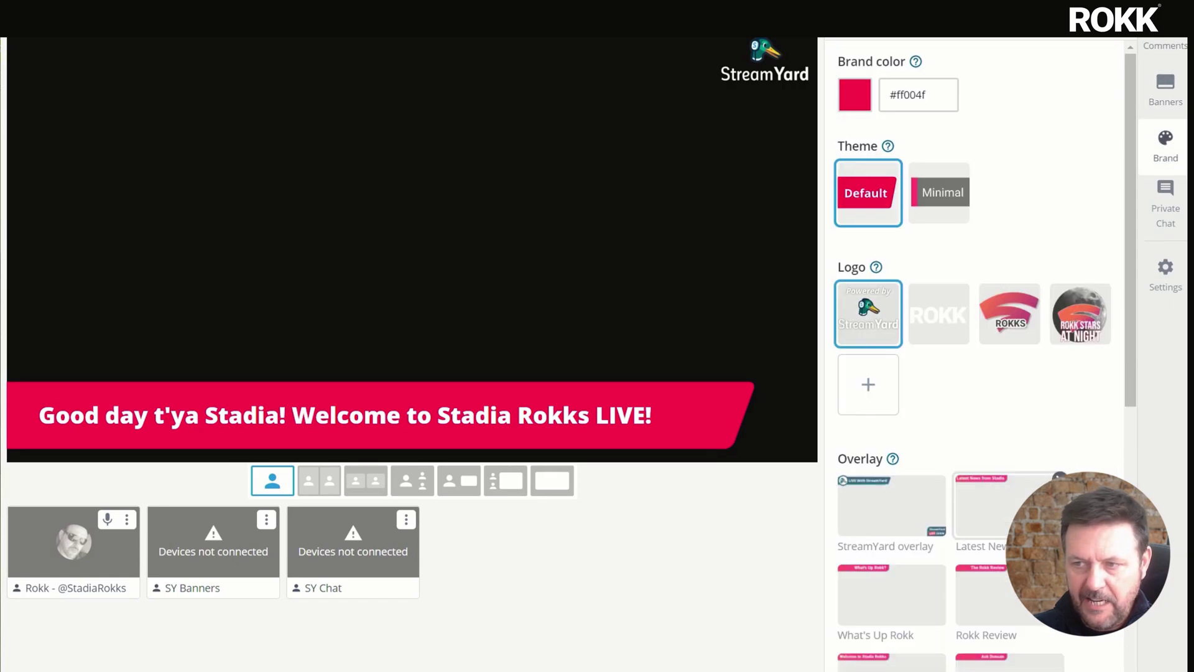
pyautogui.scroll(-10, 982, 355)
pyautogui.scroll(-4, 983, 355)
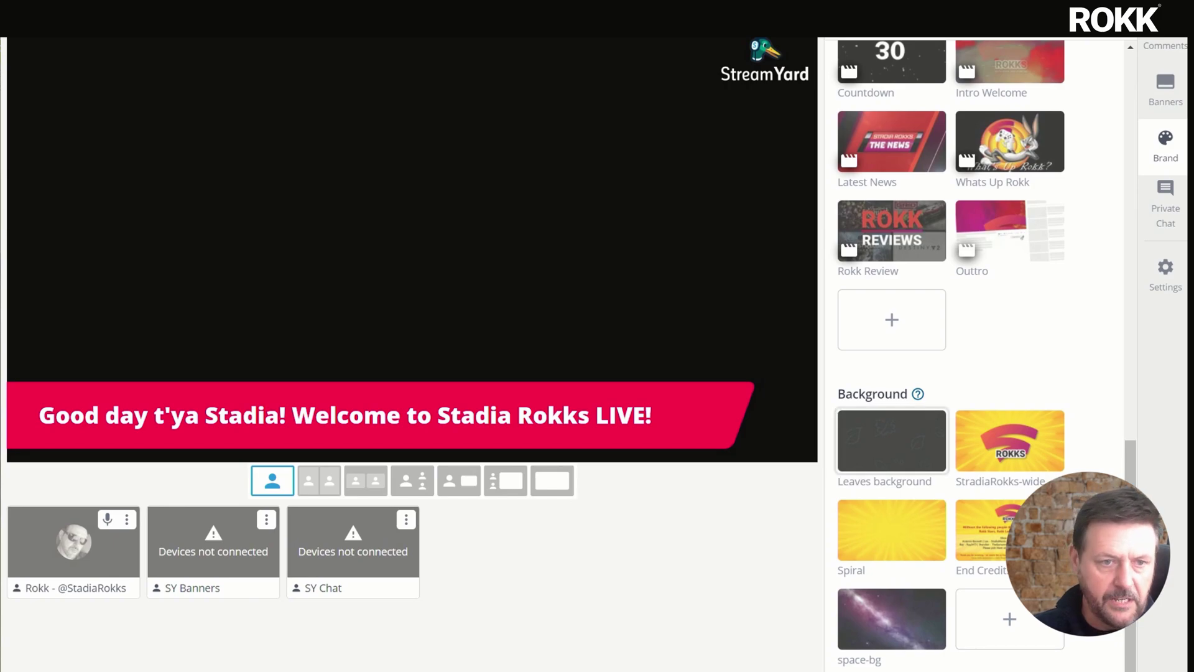
pyautogui.click(891, 440)
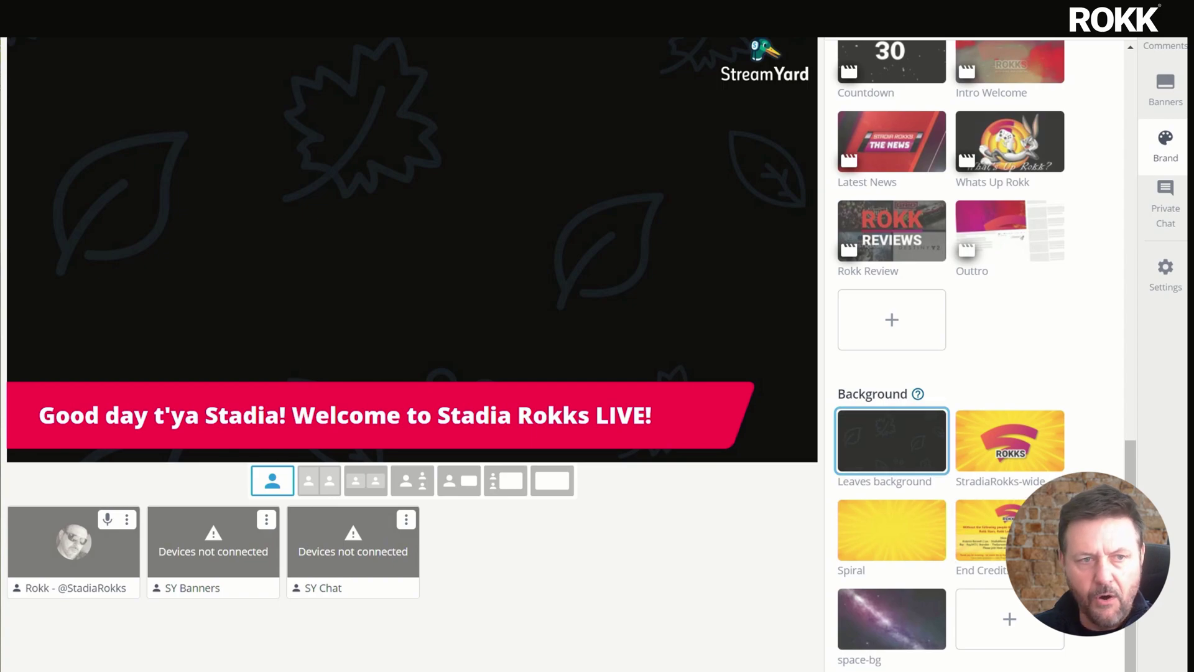
pyautogui.click(891, 440)
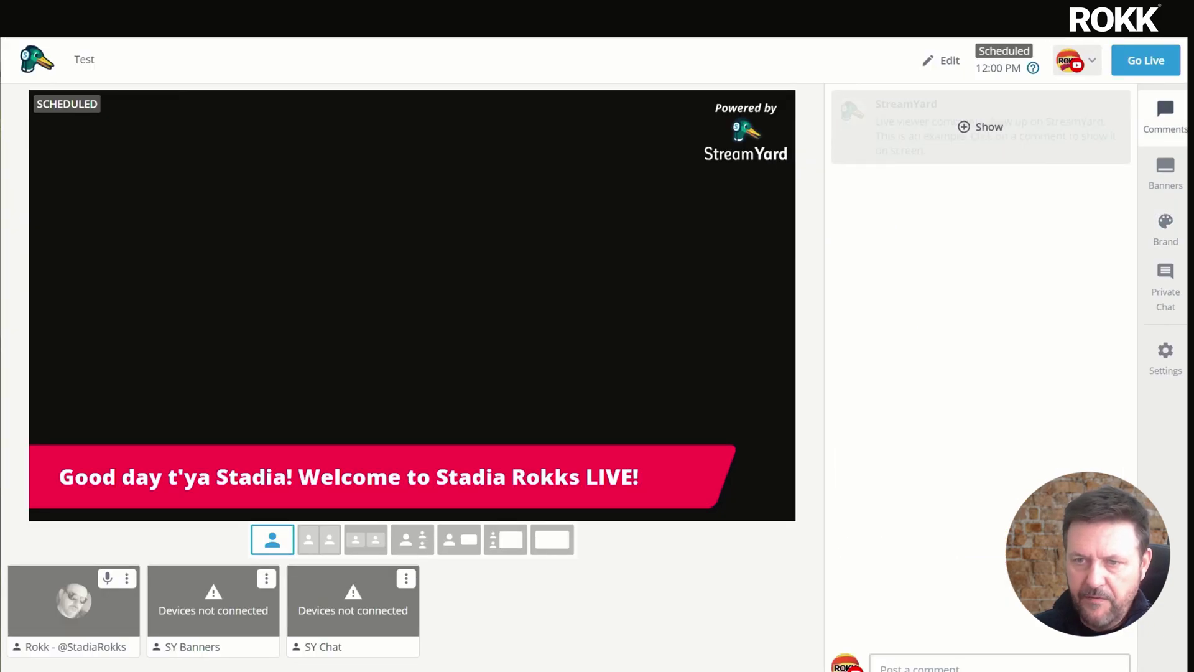
# Step: Show the example viewer comment on stage and sample the stage background colour
pyautogui.click(981, 127)
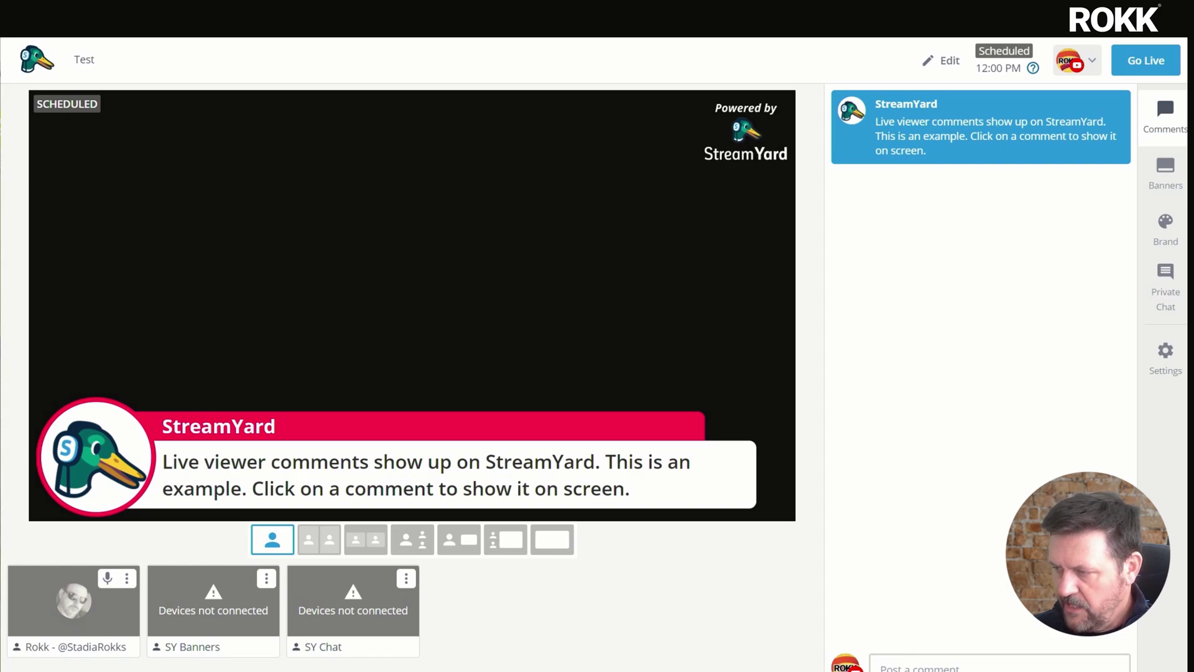
pyautogui.press('super+shift+c')
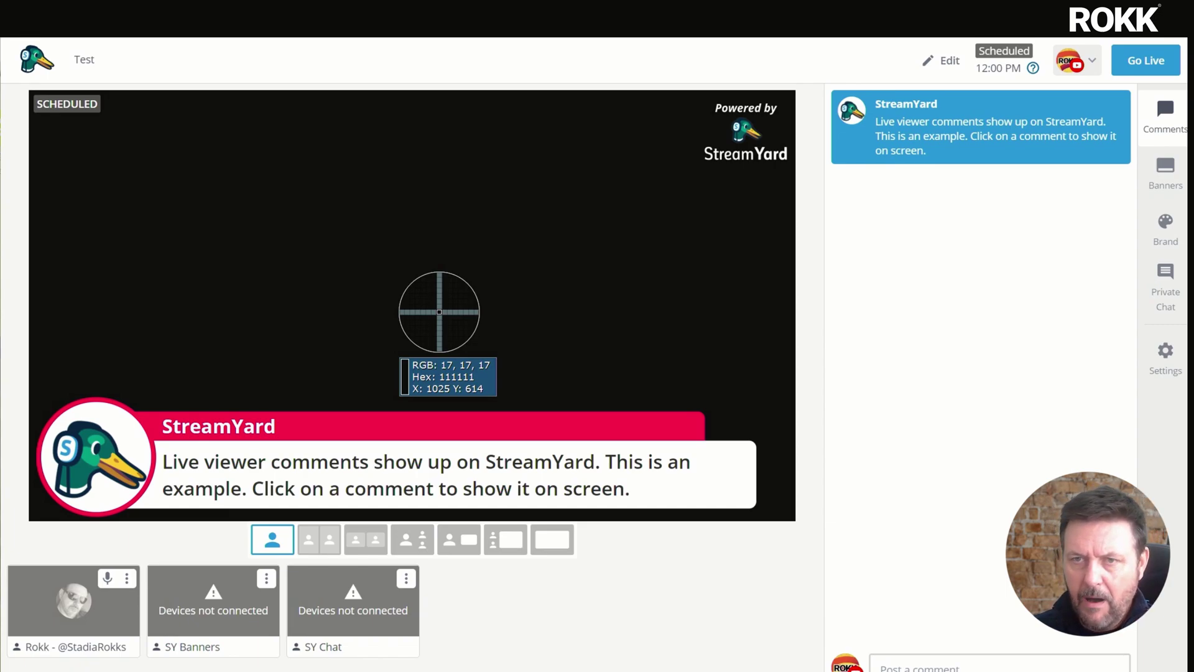
pyautogui.press('Escape')
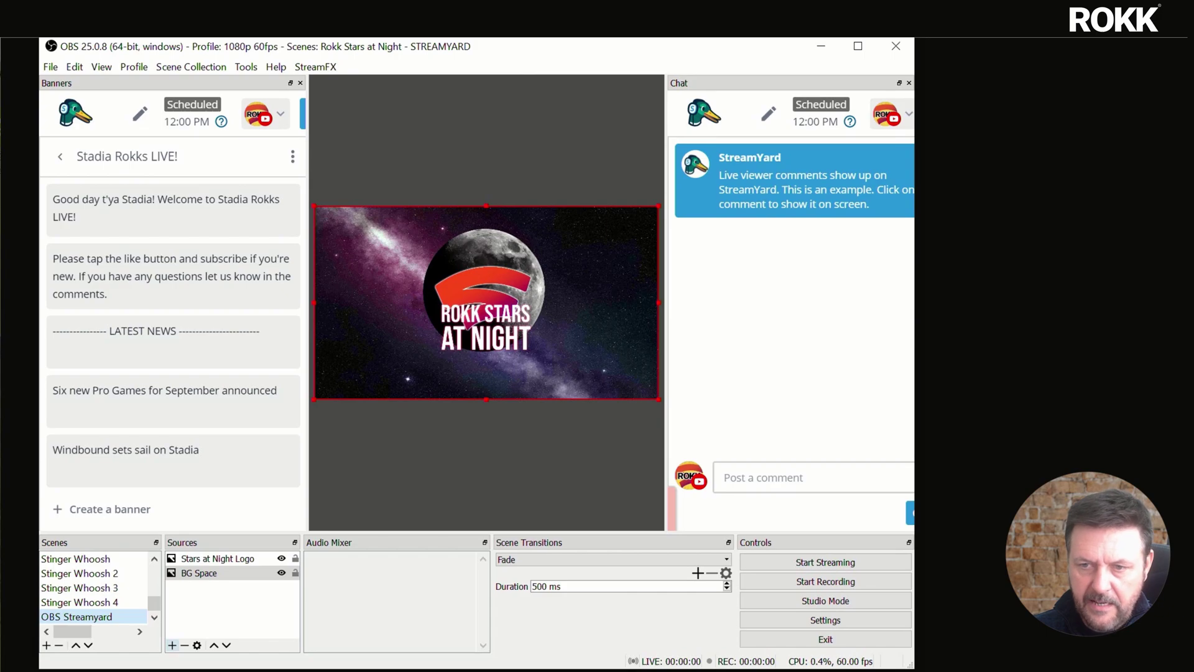
# Step: Add a Window Capture source named 'Streamyard Capture' that captures the StreamYard browser window
pyautogui.click(172, 645)
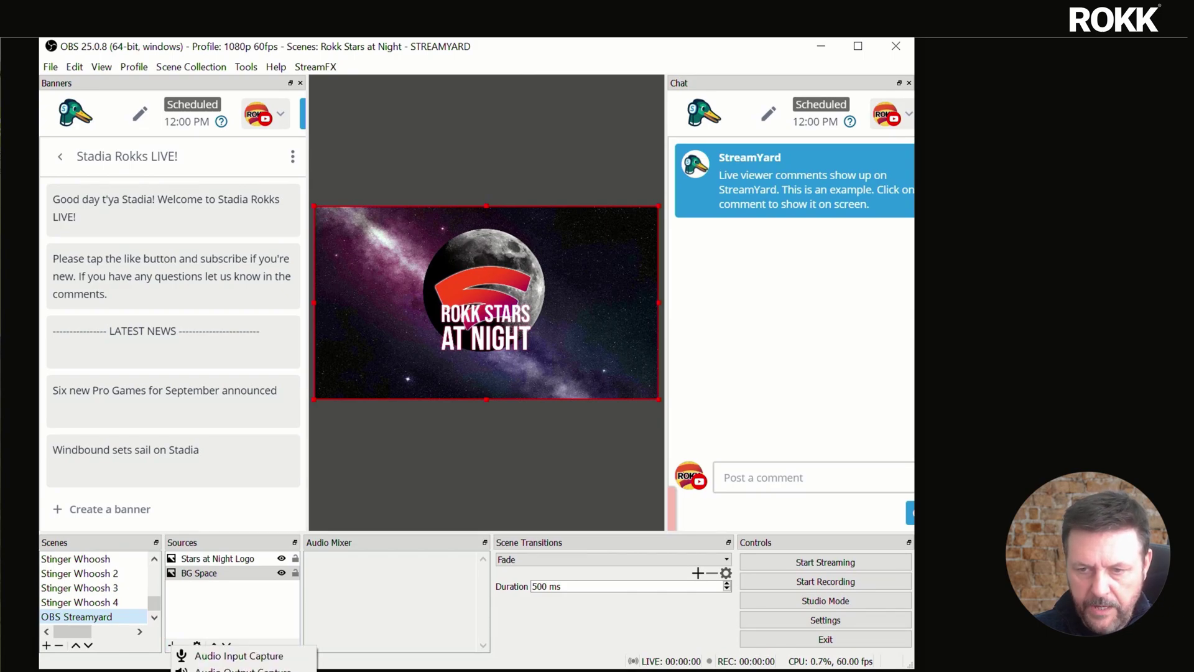
pyautogui.click(238, 669)
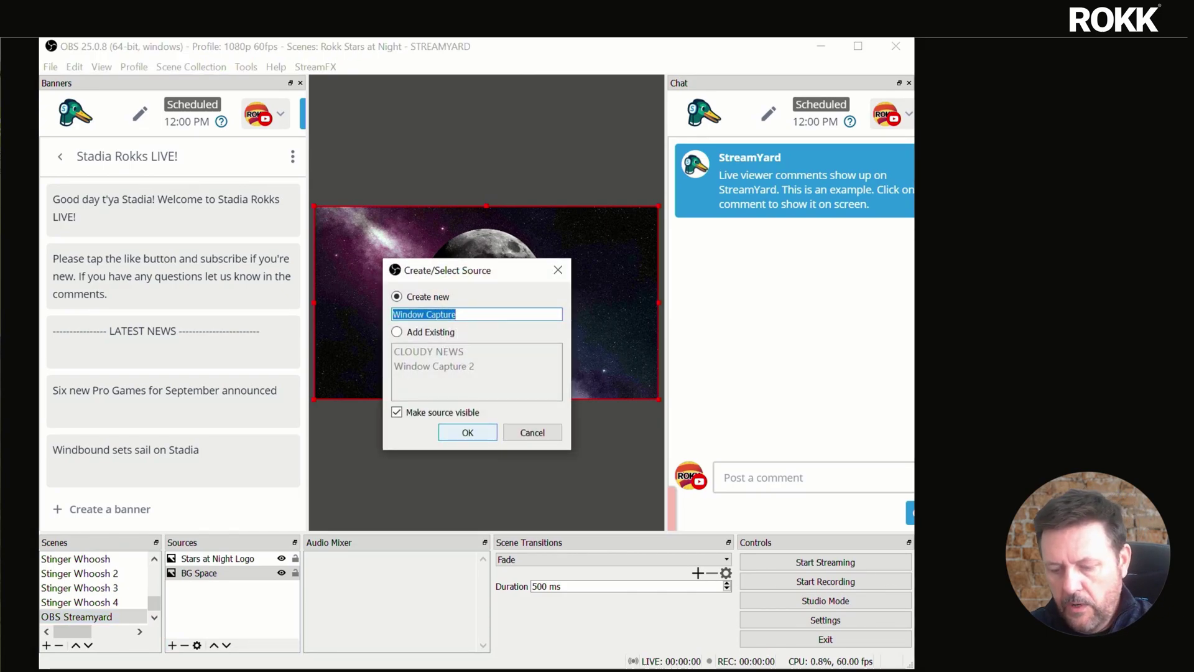
pyautogui.write('Streamyard ')
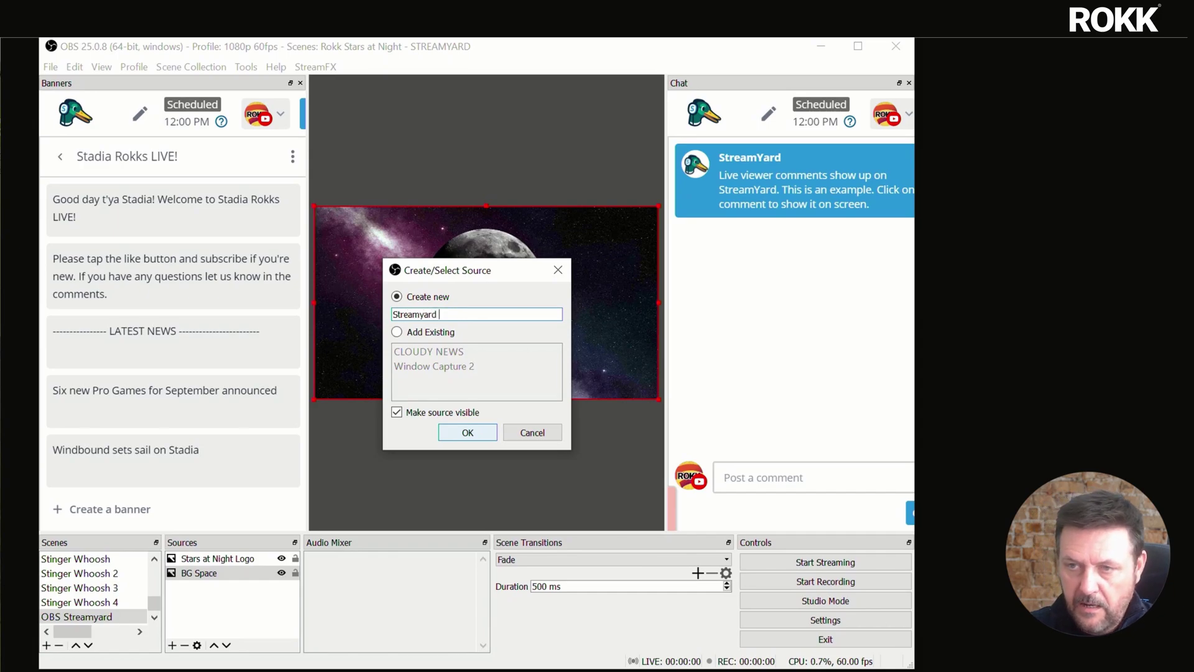
pyautogui.write('Capture')
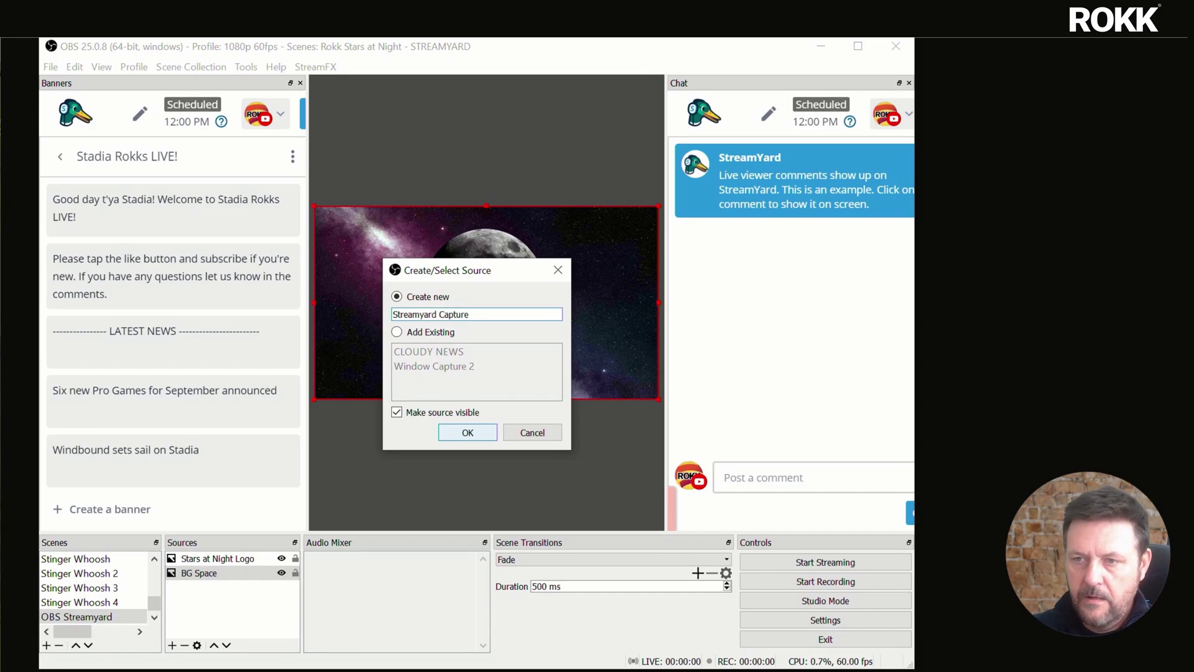
pyautogui.press('Return')
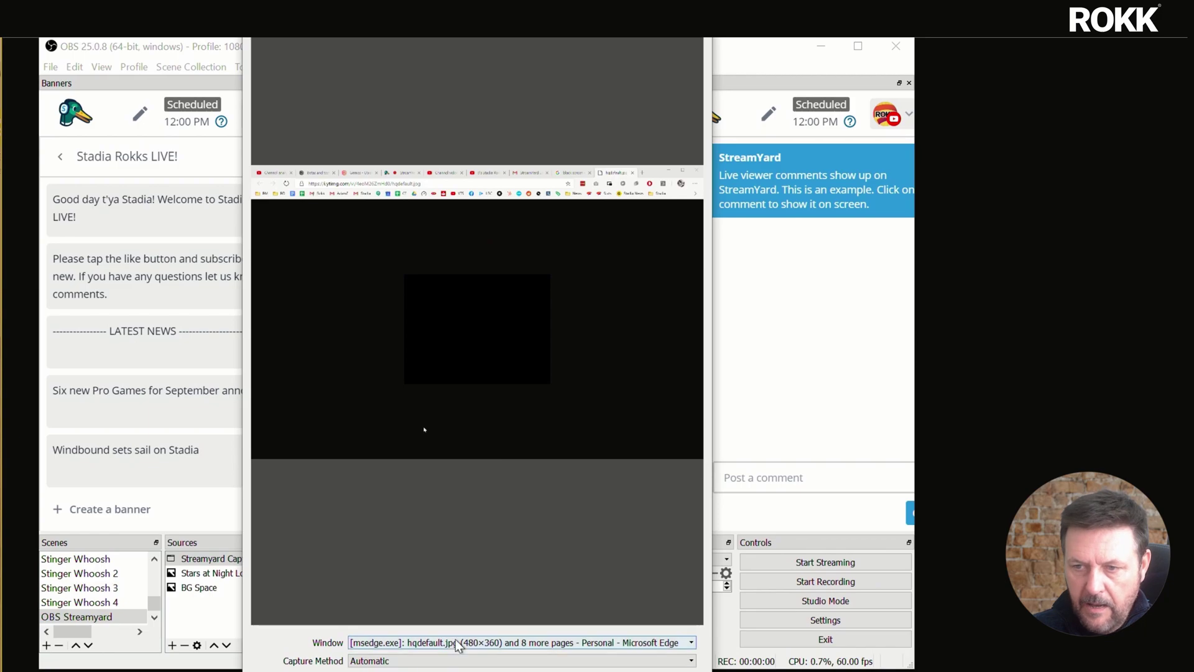
pyautogui.click(457, 643)
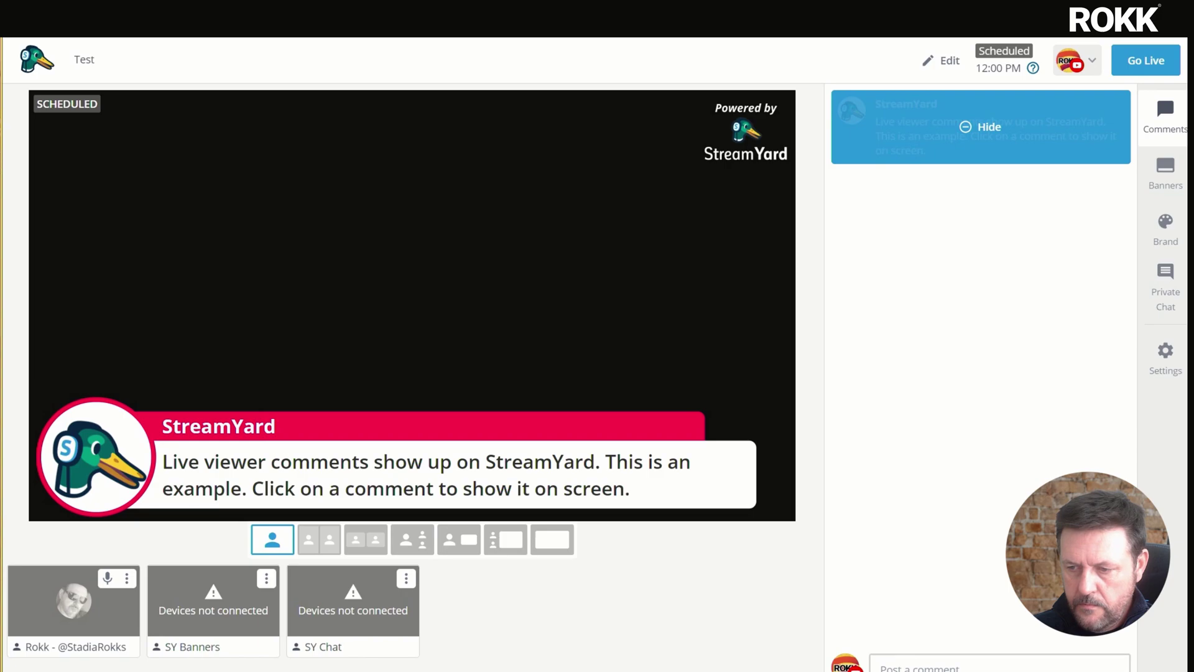
# Step: Select the Streamyard Capture source and Alt-crop it down to the comment banner
pyautogui.hotkey('alt', 'Tab')
pyautogui.click(512, 427)
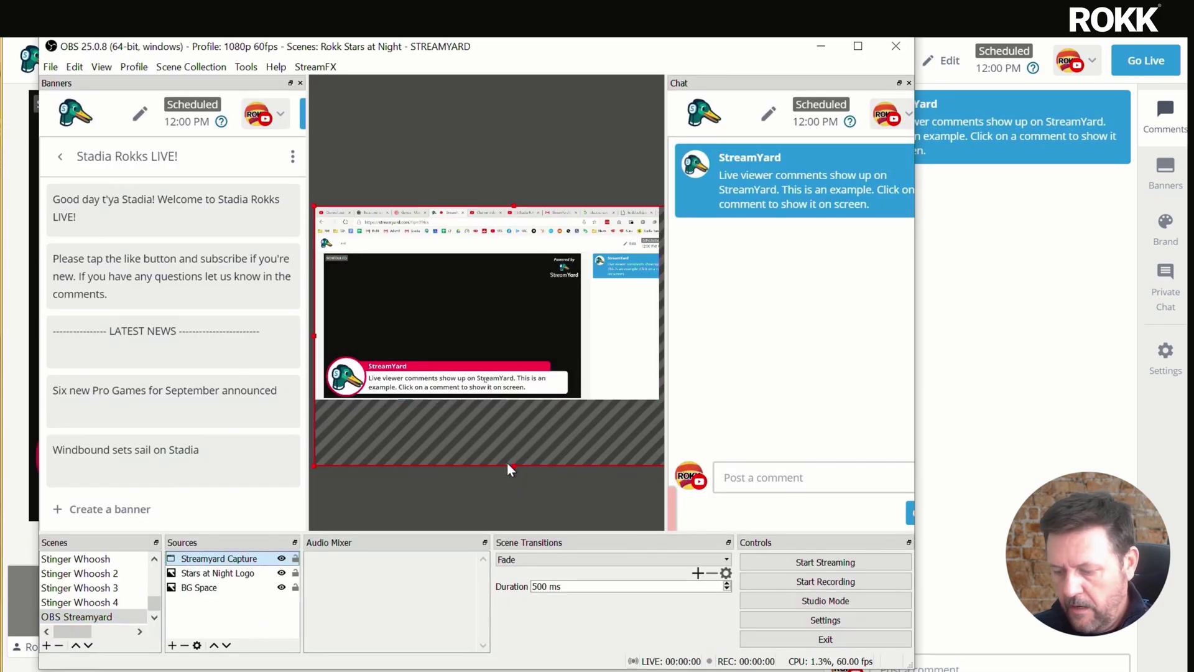
pyautogui.moveTo(513, 464); pyautogui.dragTo(512, 398)
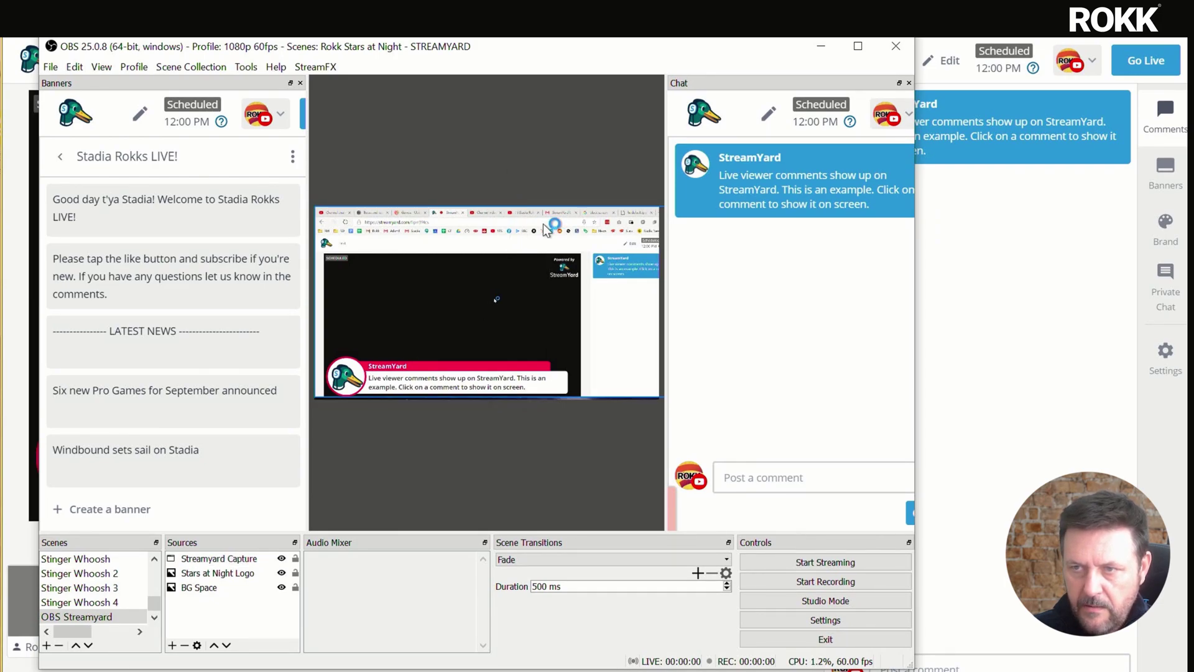
pyautogui.press('alt')
pyautogui.moveTo(512, 207); pyautogui.dragTo(507, 350)
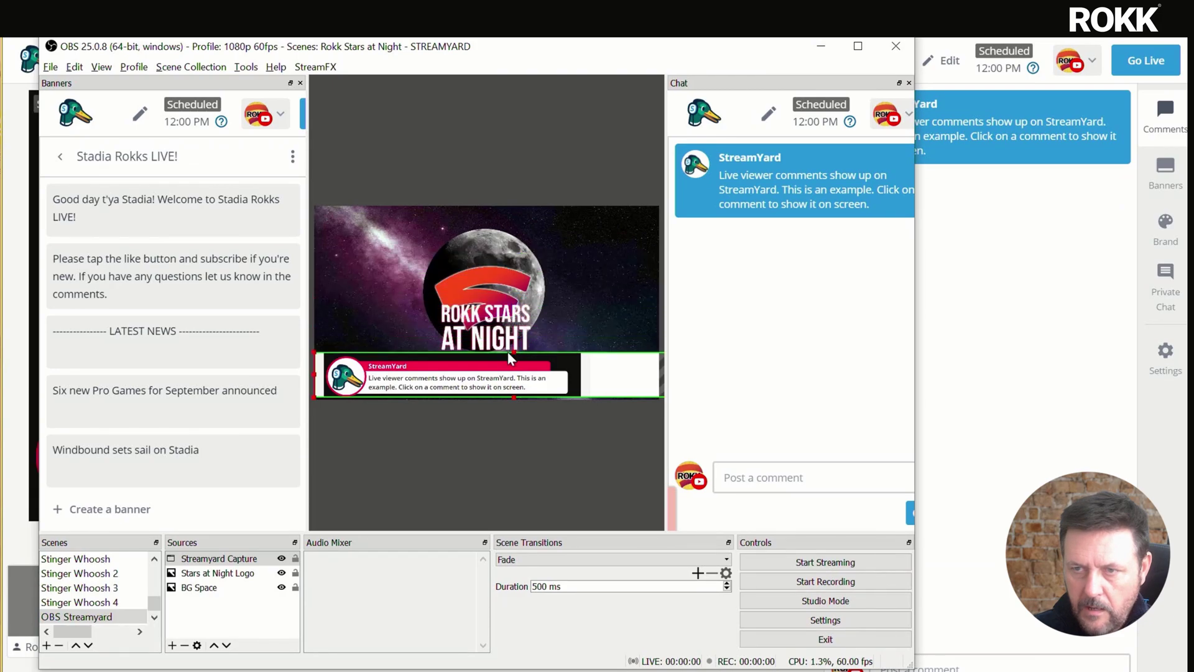
# Step: Shift the banner left, crop off the blank right side and white left strip, and settle it at the bottom
pyautogui.moveTo(914, 560); pyautogui.dragTo(1161, 560)
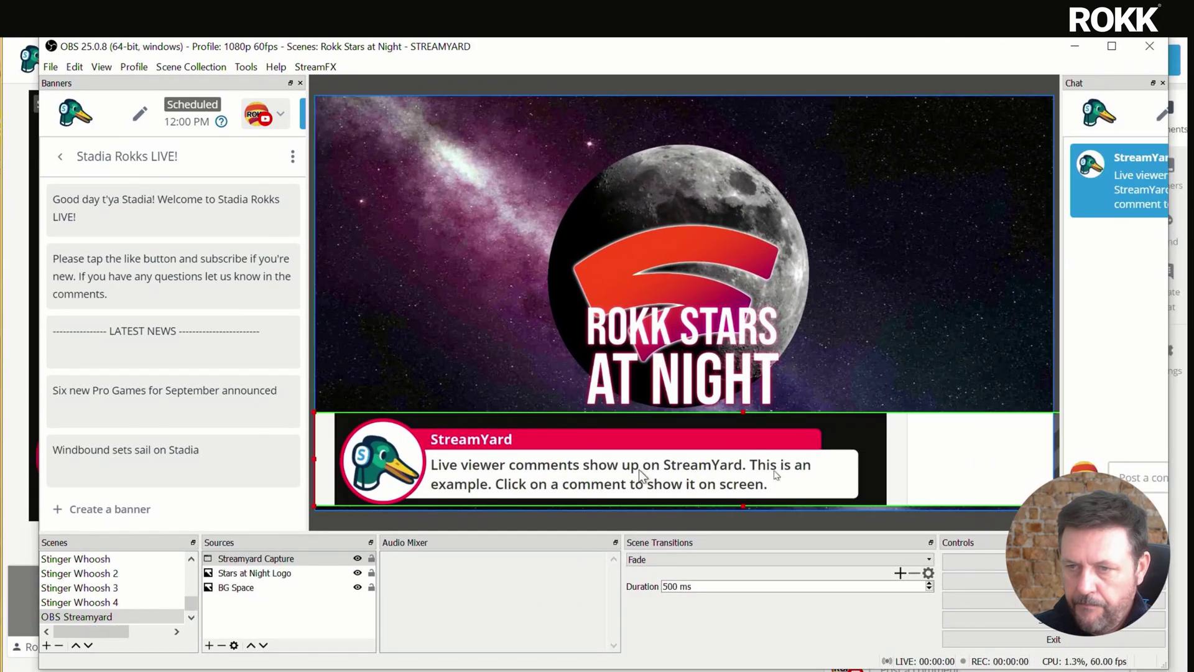
pyautogui.moveTo(659, 468); pyautogui.dragTo(579, 423)
pyautogui.moveTo(908, 428); pyautogui.dragTo(585, 428)
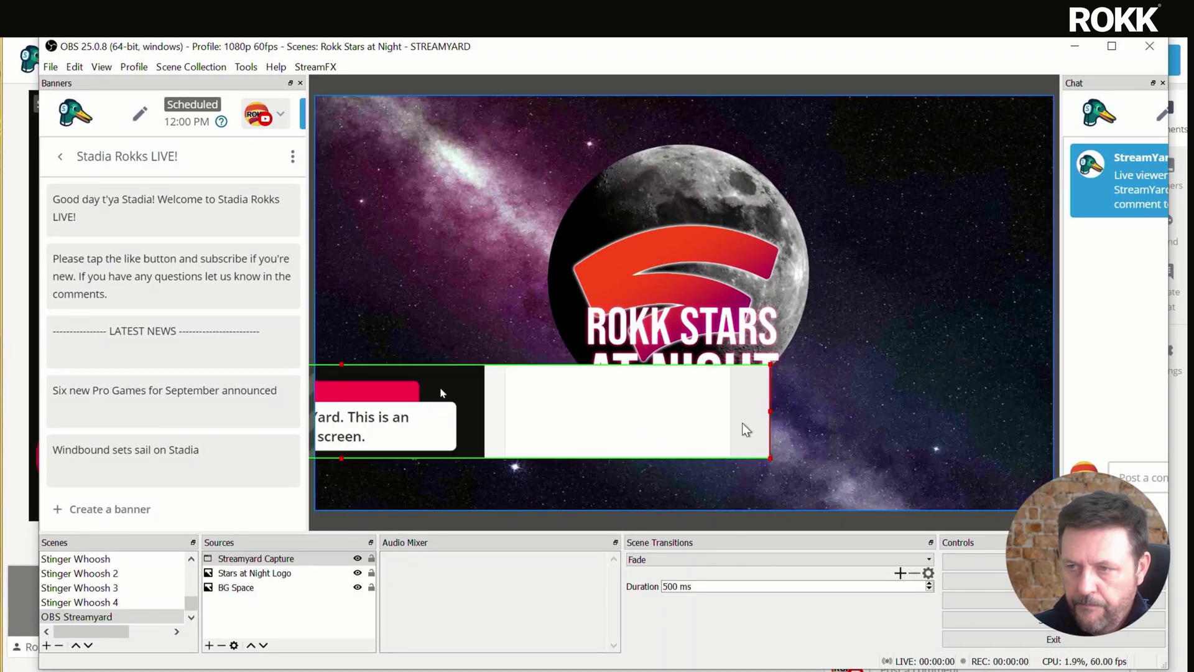
pyautogui.press('alt')
pyautogui.moveTo(769, 408)
pyautogui.mouseDown()
pyautogui.moveTo(465, 410)
pyautogui.moveTo(771, 410)
pyautogui.mouseUp()
pyautogui.scroll(-3, 274, 418)
pyautogui.moveTo(662, 404); pyautogui.dragTo(817, 404)
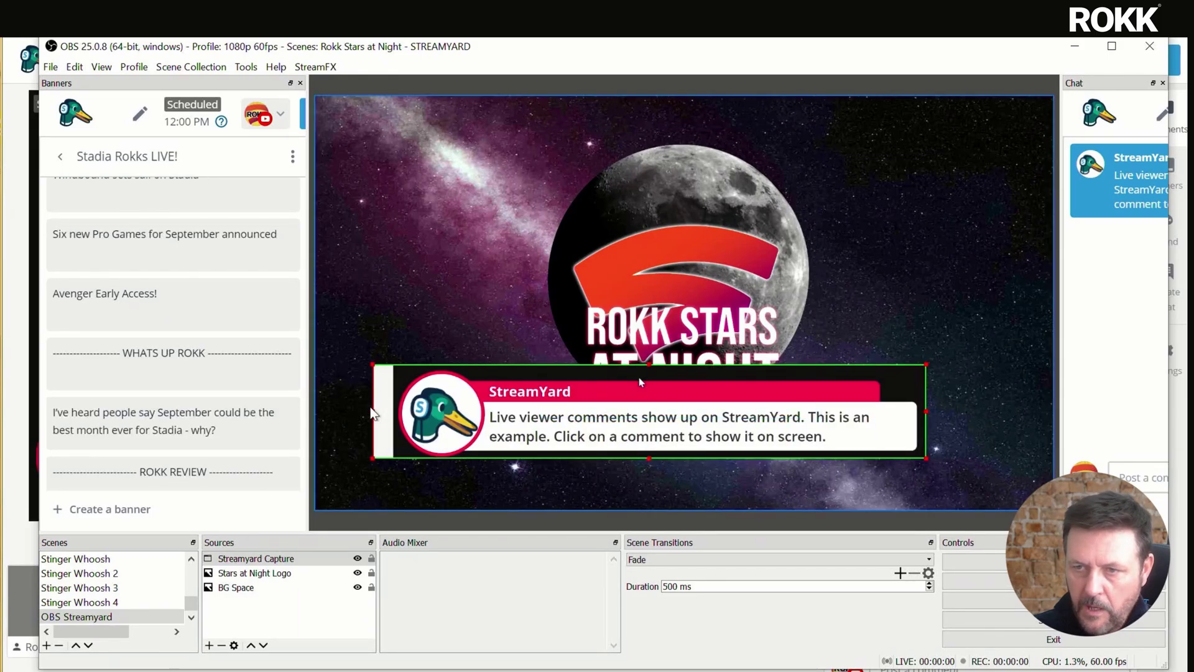
pyautogui.moveTo(374, 413); pyautogui.dragTo(392, 416)
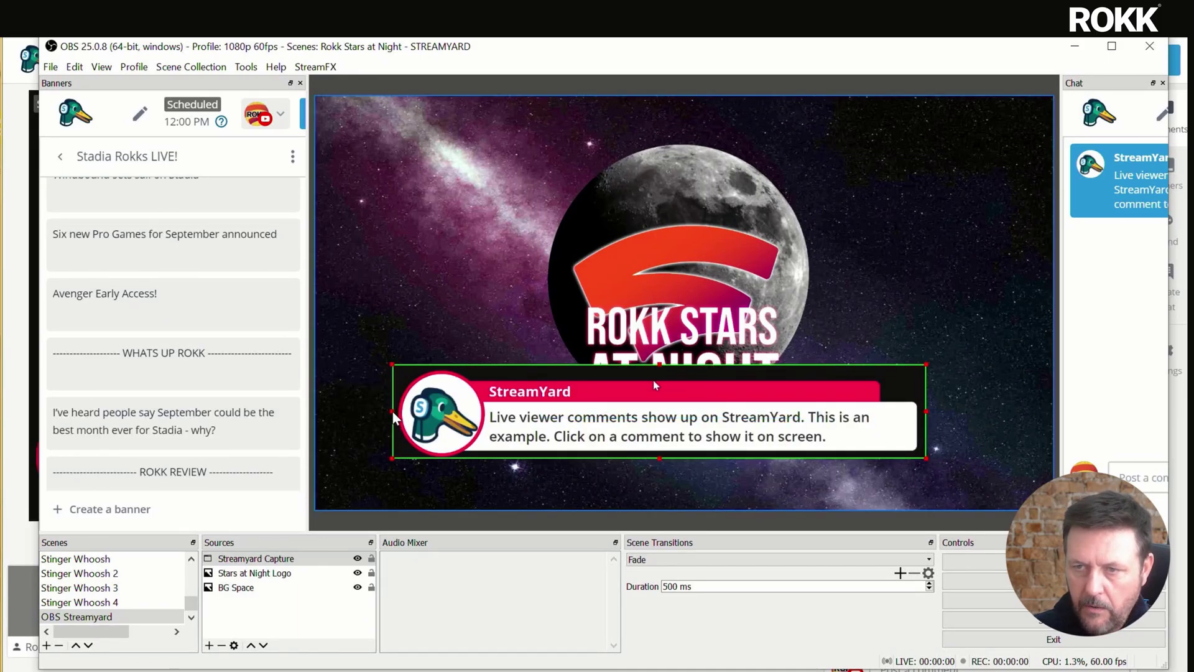
pyautogui.moveTo(556, 421); pyautogui.dragTo(486, 462)
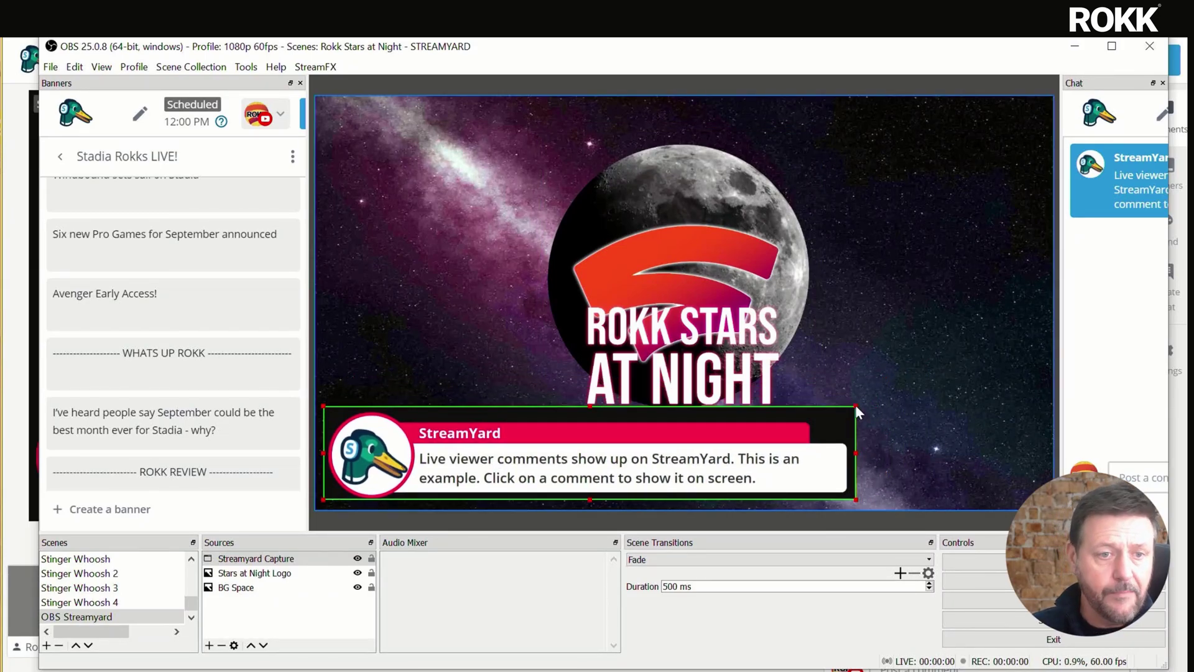
# Step: Add a Color Key filter to the Streamyard Capture source
pyautogui.rightClick(283, 560)
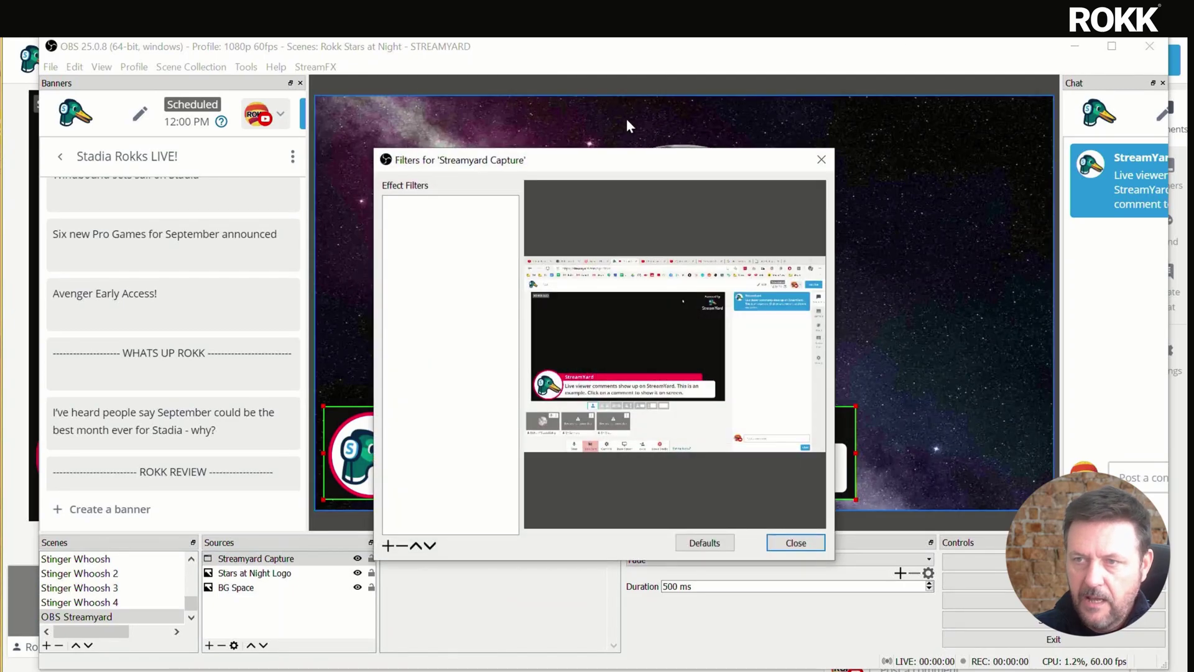
pyautogui.moveTo(626, 159); pyautogui.dragTo(858, 128)
pyautogui.click(621, 515)
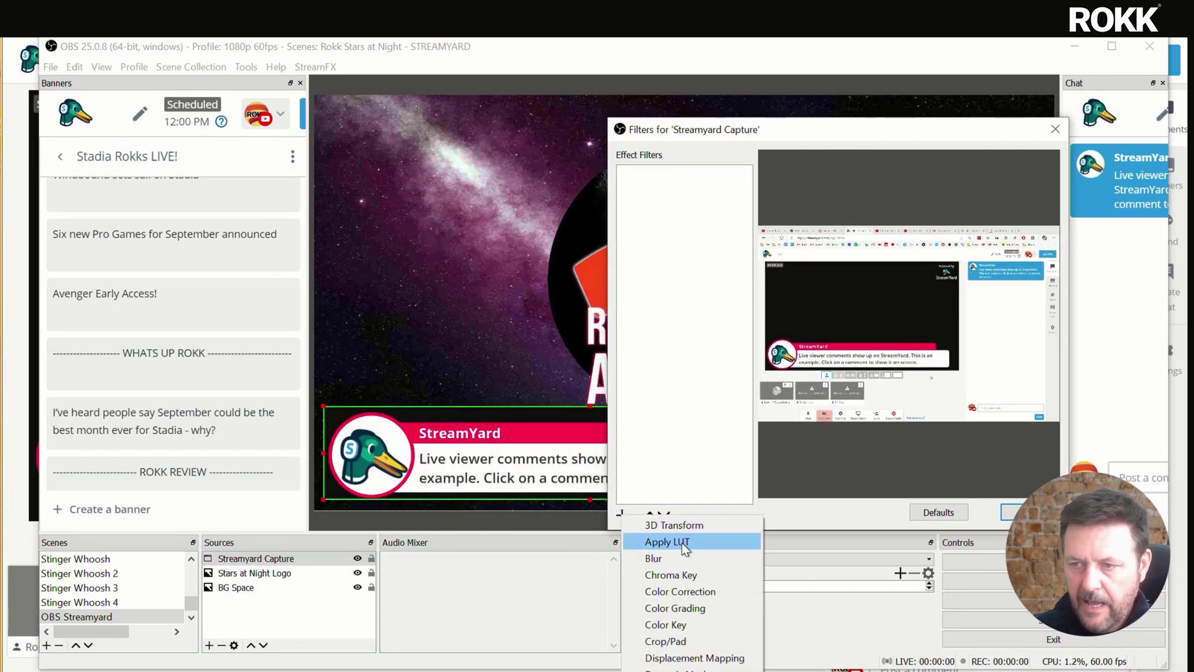
pyautogui.click(678, 624)
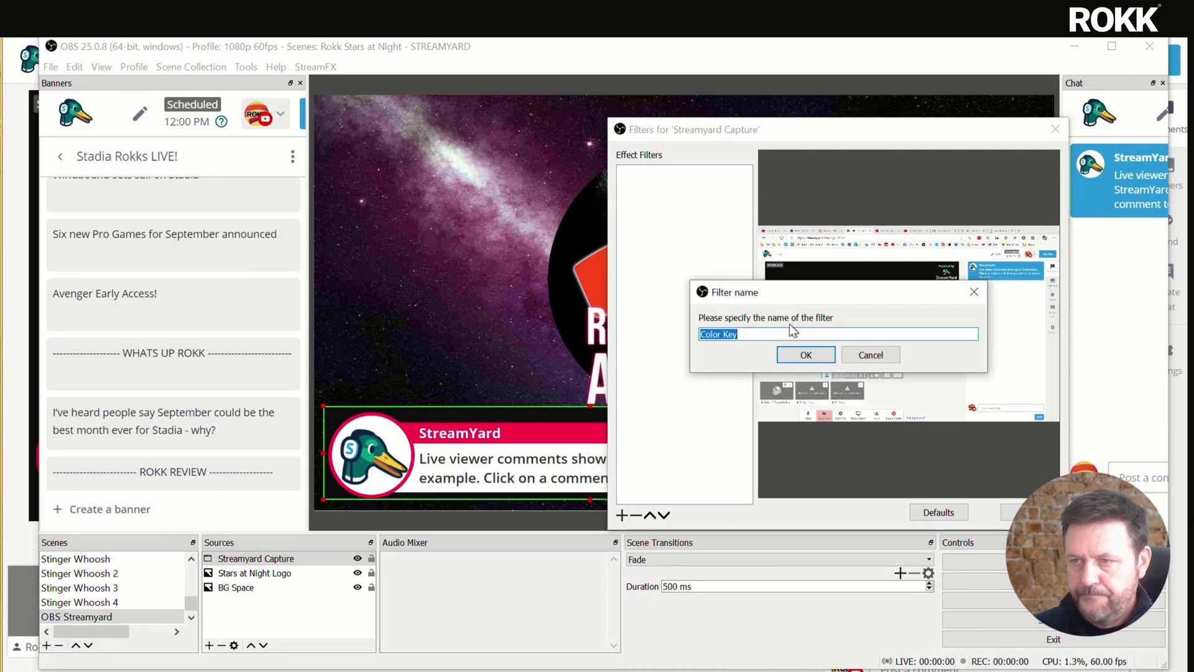
pyautogui.click(804, 354)
# Step: Set the Color Key to a custom key colour of #111111 and close the filters
pyautogui.click(971, 376)
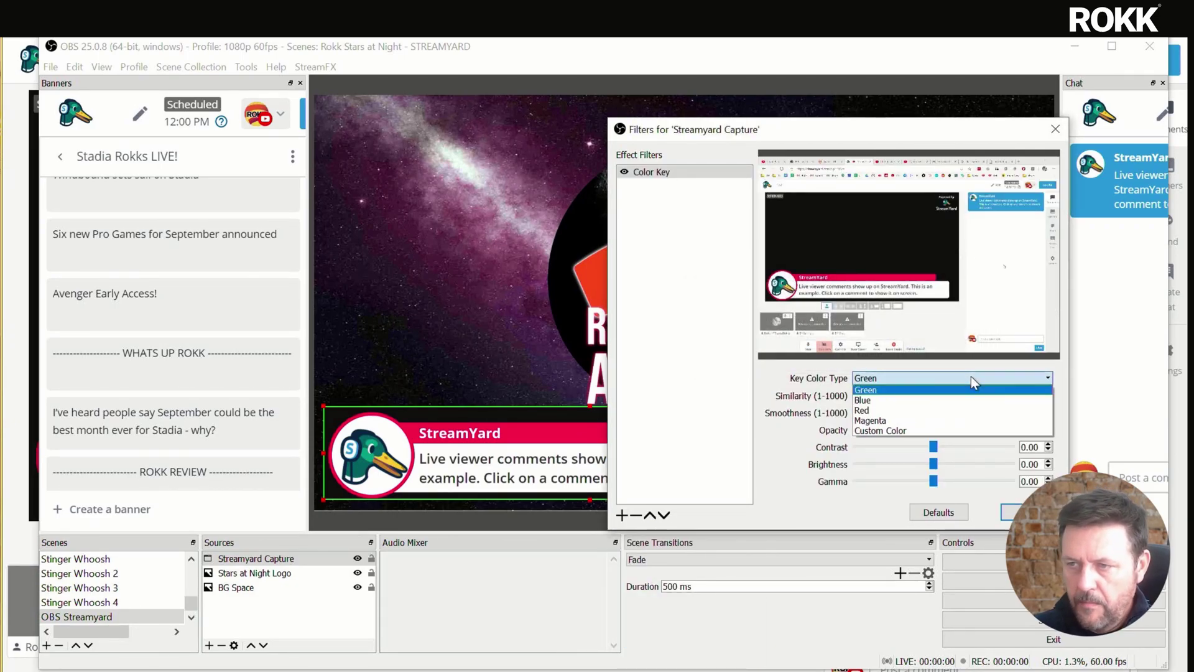
pyautogui.click(924, 430)
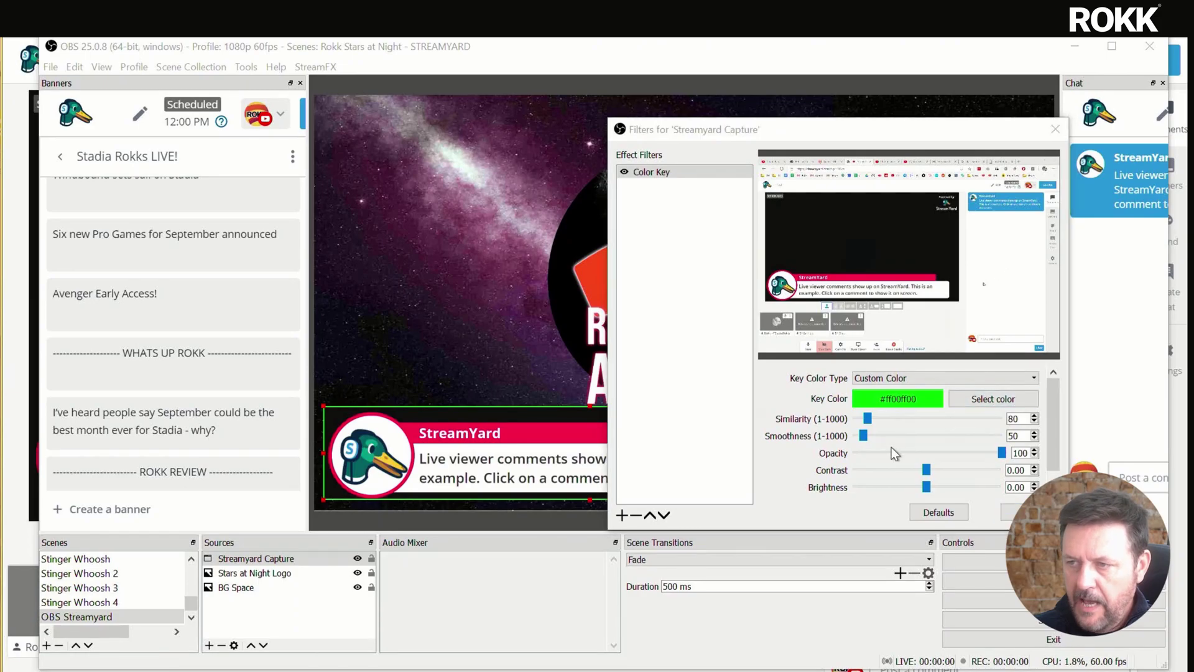
pyautogui.click(993, 399)
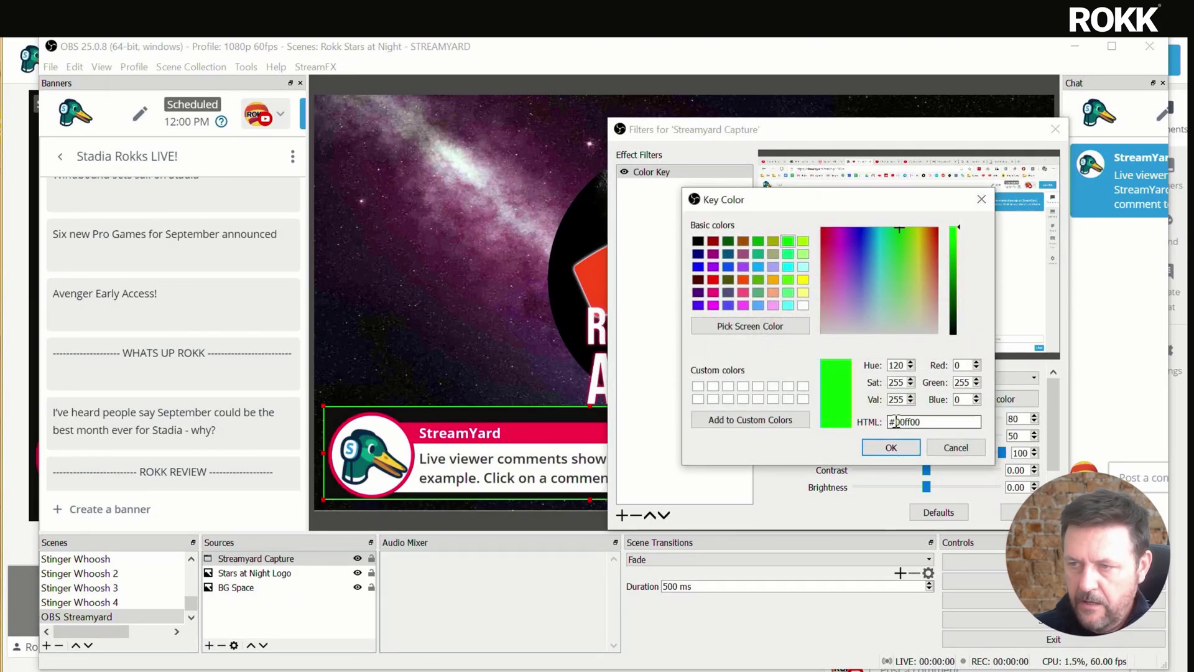
pyautogui.moveTo(896, 422); pyautogui.dragTo(918, 423)
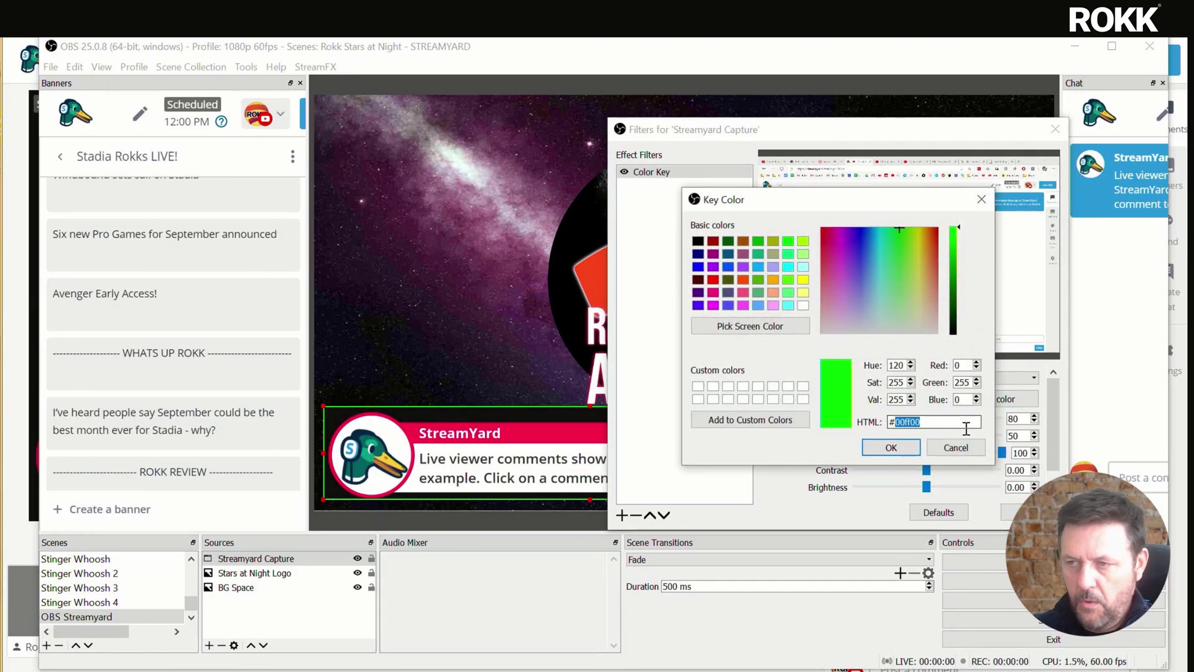
pyautogui.write('111111')
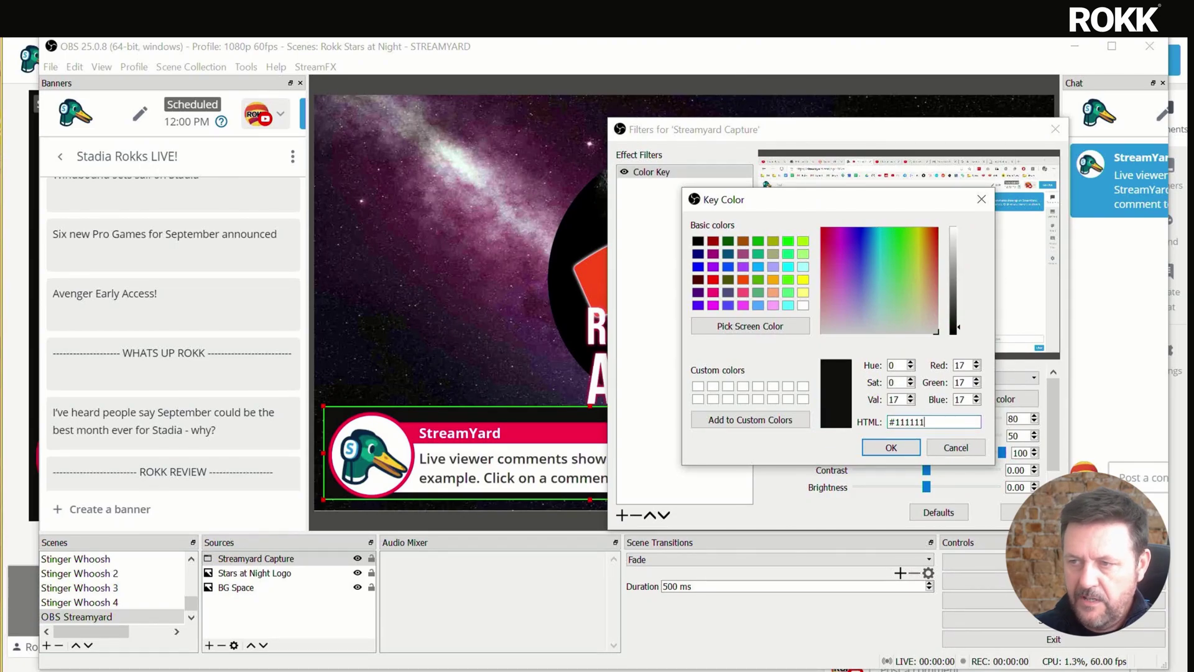
pyautogui.click(893, 449)
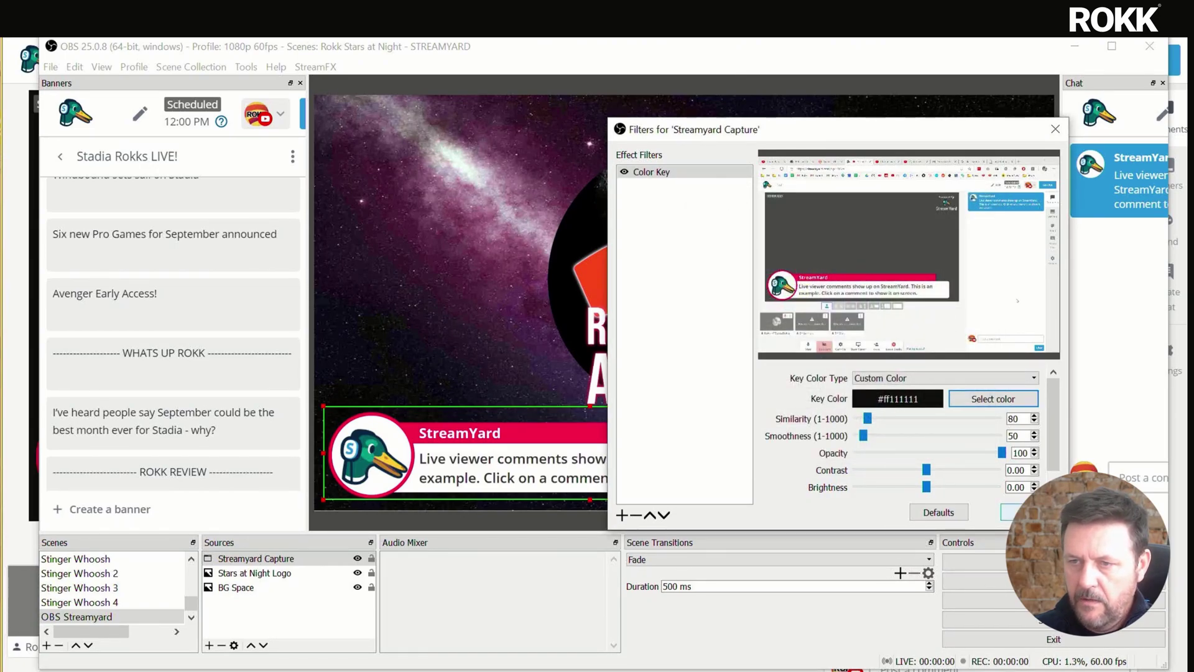
pyautogui.click(1017, 513)
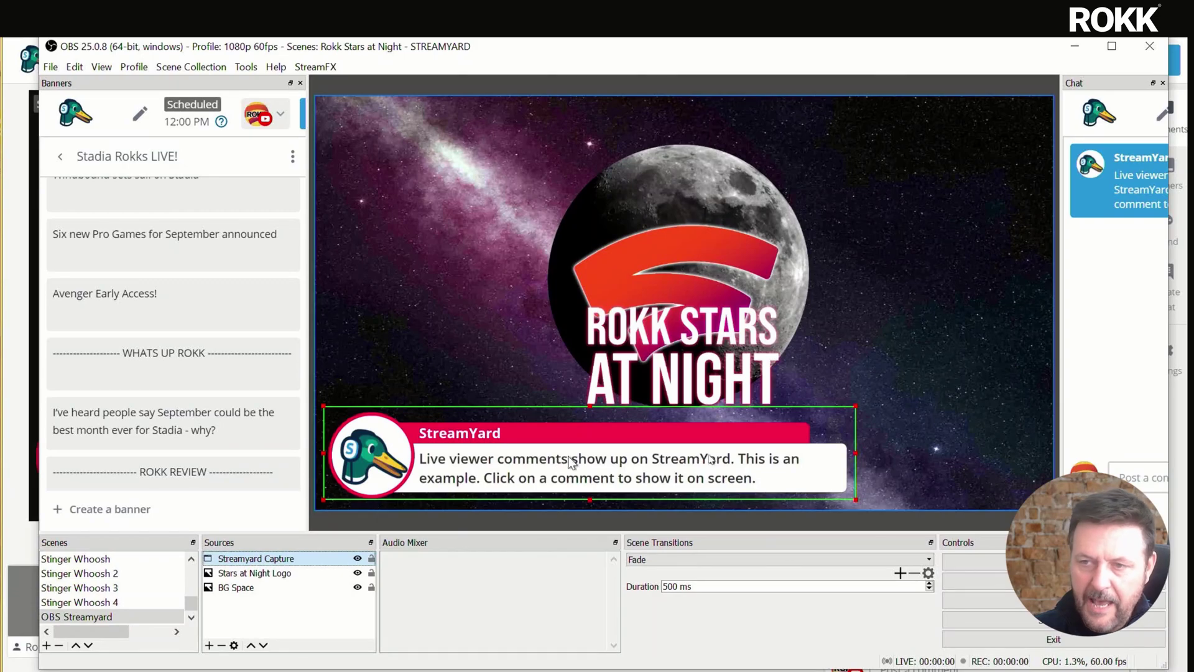
# Step: Nudge the overlay, widen the Chat dock, and preview the Welcome, subscribe, Friday and Saturday banners
pyautogui.moveTo(544, 476)
pyautogui.mouseDown()
pyautogui.moveTo(630, 263)
pyautogui.moveTo(802, 253)
pyautogui.moveTo(824, 290)
pyautogui.moveTo(509, 294)
pyautogui.moveTo(469, 249)
pyautogui.moveTo(625, 216)
pyautogui.moveTo(745, 351)
pyautogui.moveTo(625, 470)
pyautogui.moveTo(550, 481)
pyautogui.mouseUp()
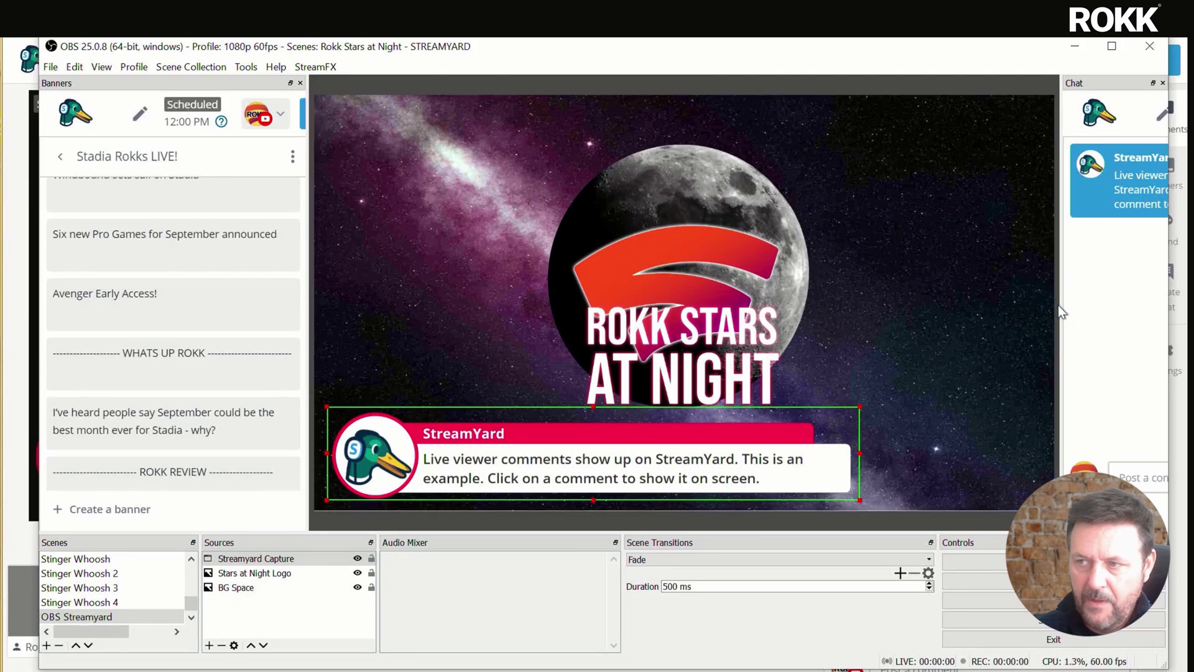
pyautogui.moveTo(1059, 305); pyautogui.dragTo(903, 306)
pyautogui.moveTo(1057, 205)
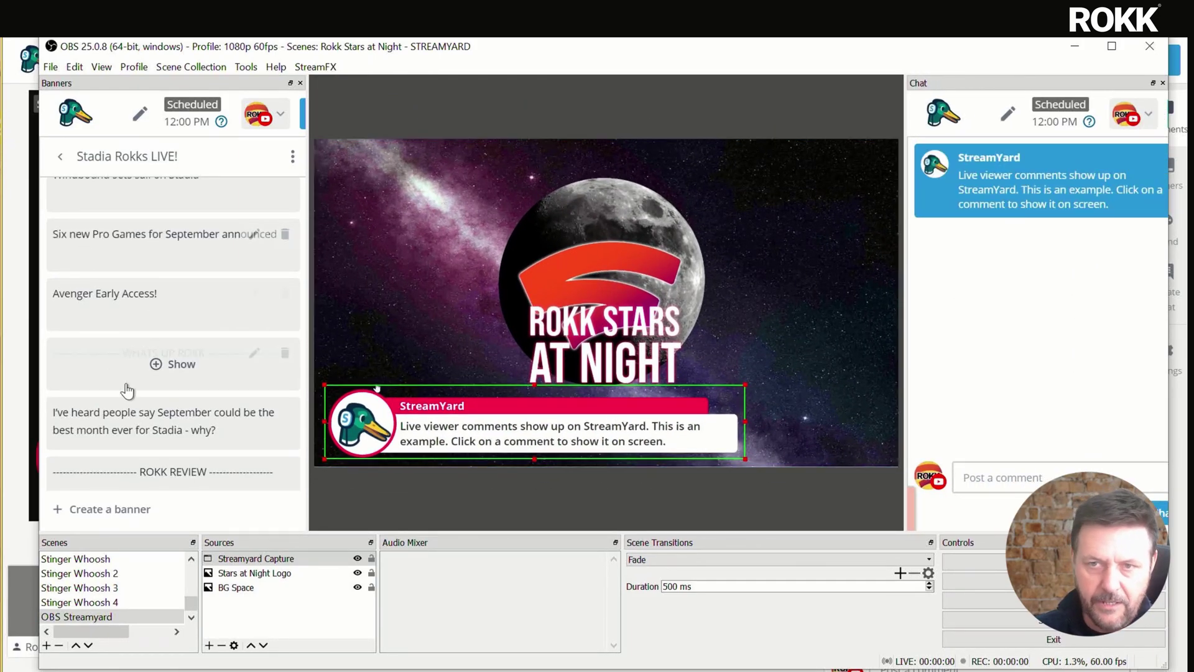
pyautogui.moveTo(127, 320)
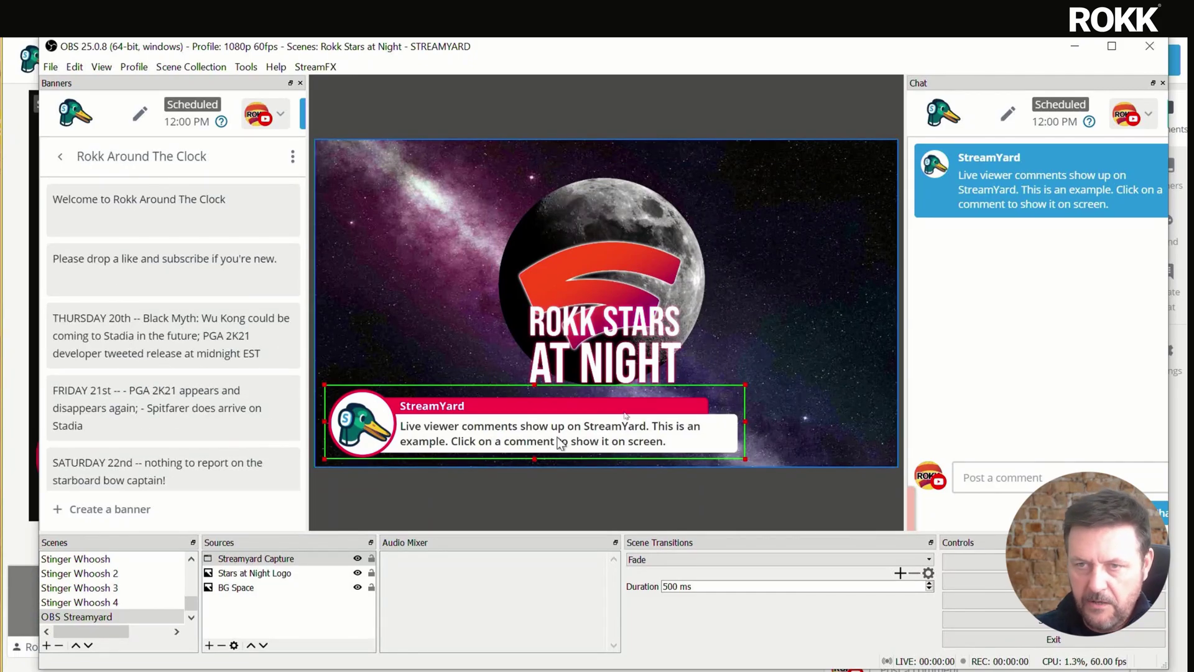
pyautogui.click(101, 203)
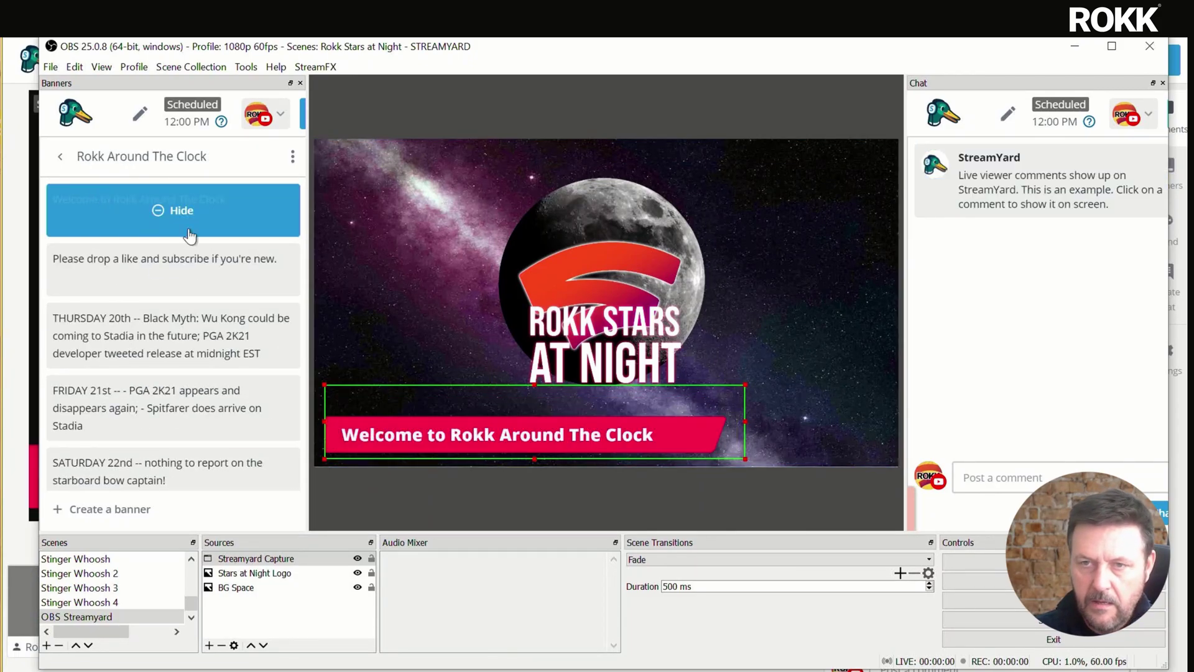
pyautogui.click(113, 273)
pyautogui.click(107, 411)
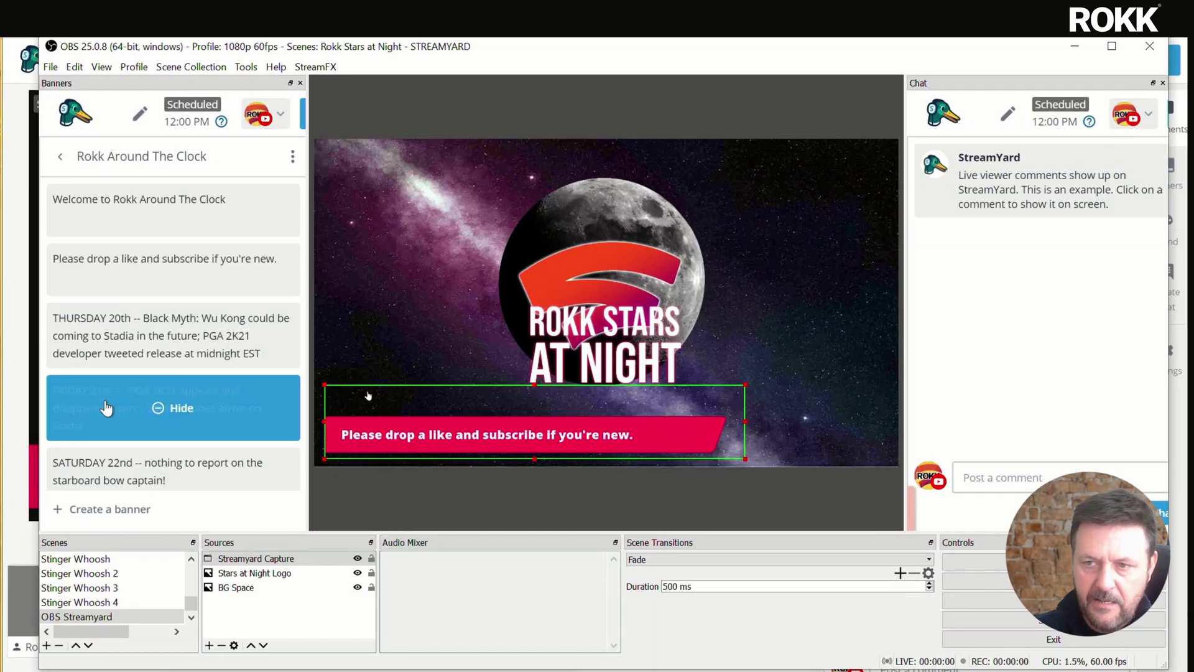
pyautogui.click(102, 480)
# Step: Show the example viewer comment, then the THURSDAY 20th and Welcome banners
pyautogui.moveTo(953, 166)
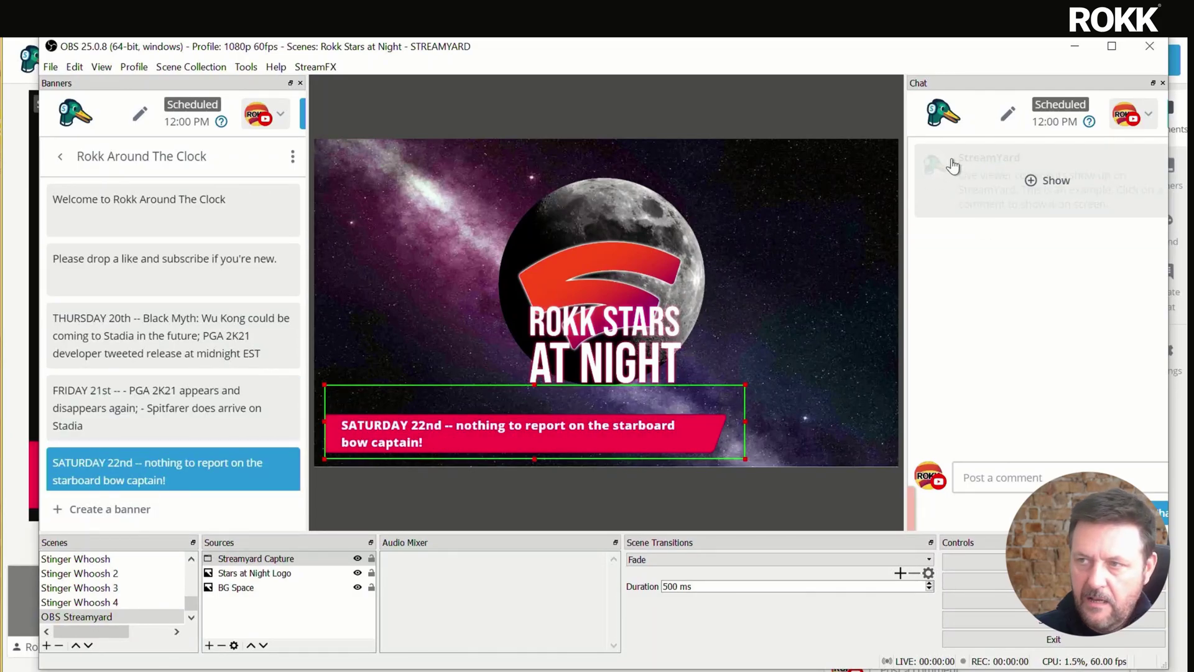
pyautogui.click(999, 201)
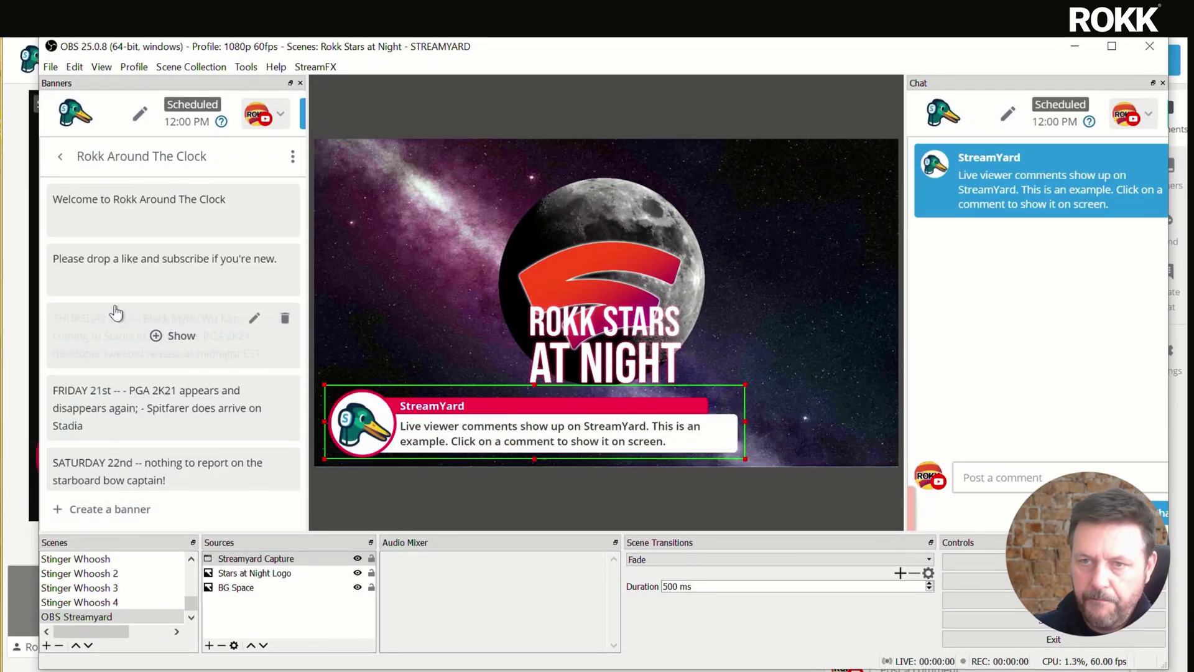
pyautogui.click(102, 336)
pyautogui.click(111, 214)
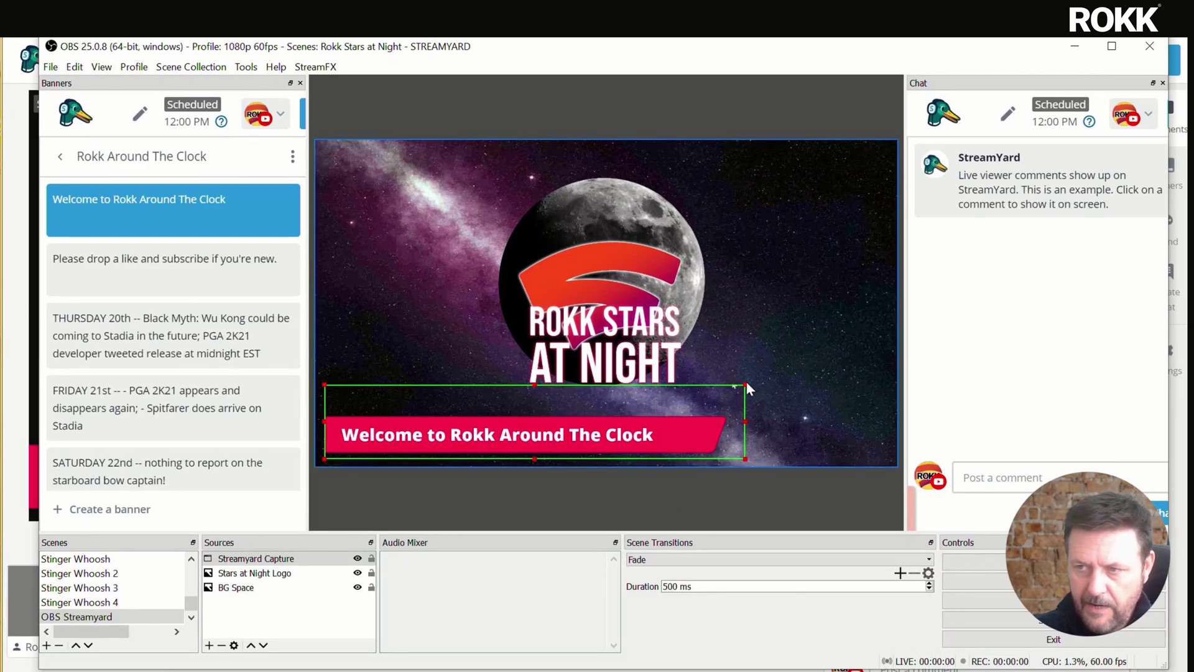
# Step: Enlarge the overlay, nudge it left, and put the viewer comment back on screen
pyautogui.moveTo(746, 385); pyautogui.dragTo(893, 360)
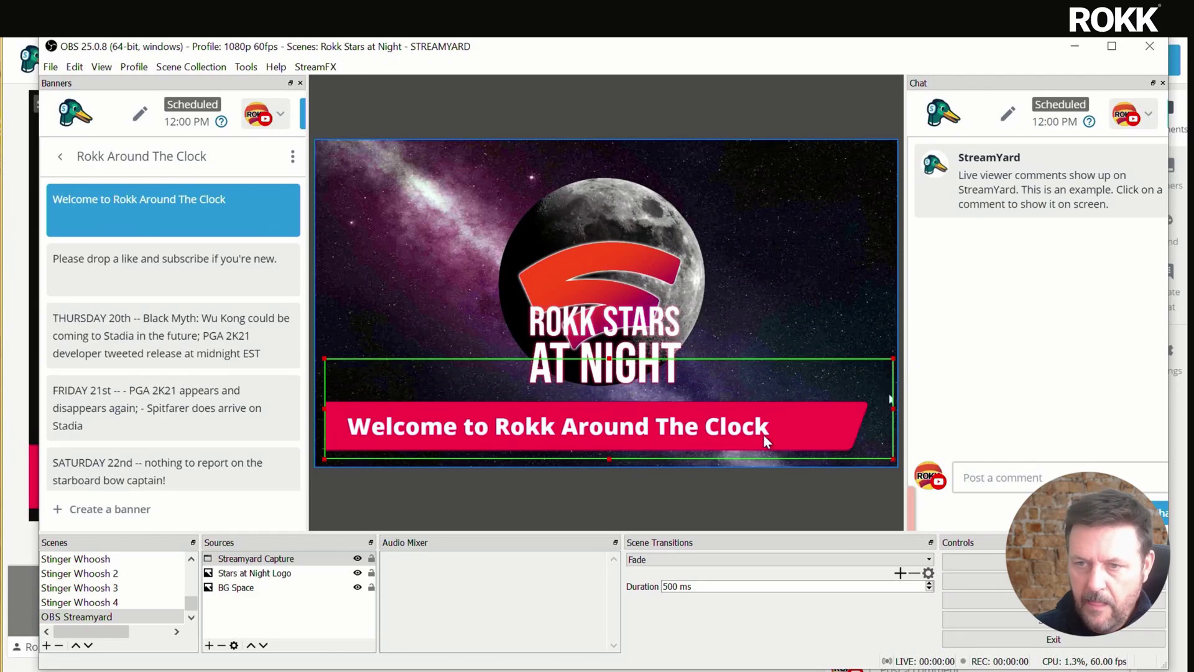
pyautogui.moveTo(763, 434); pyautogui.dragTo(750, 434)
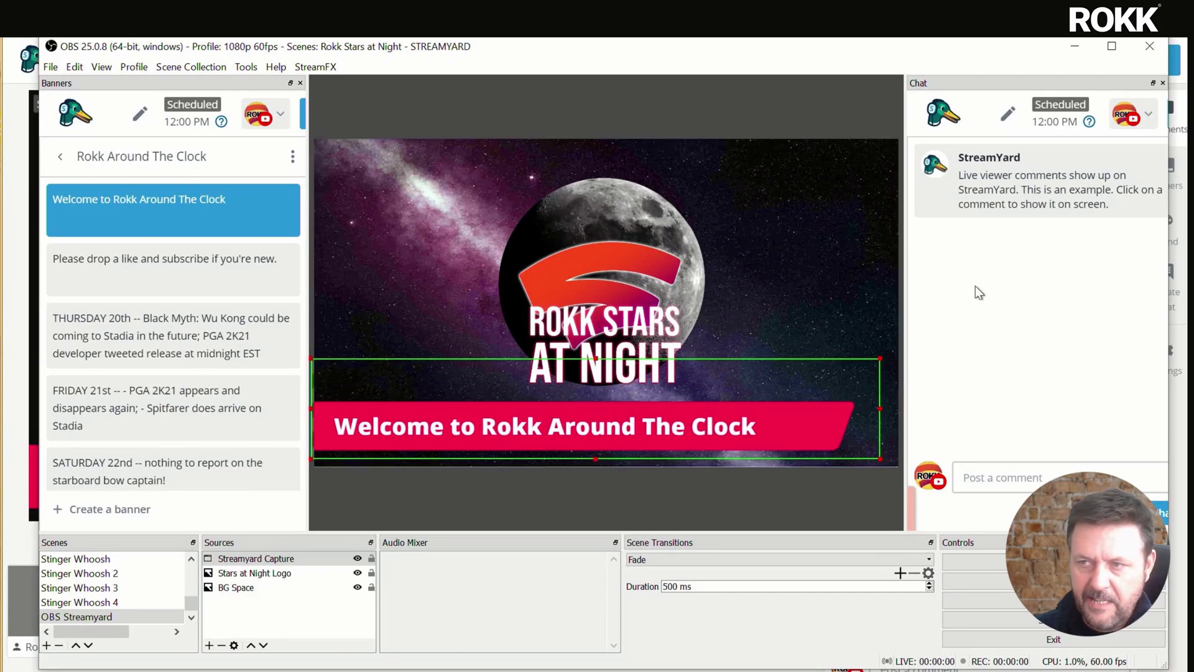
pyautogui.click(1042, 180)
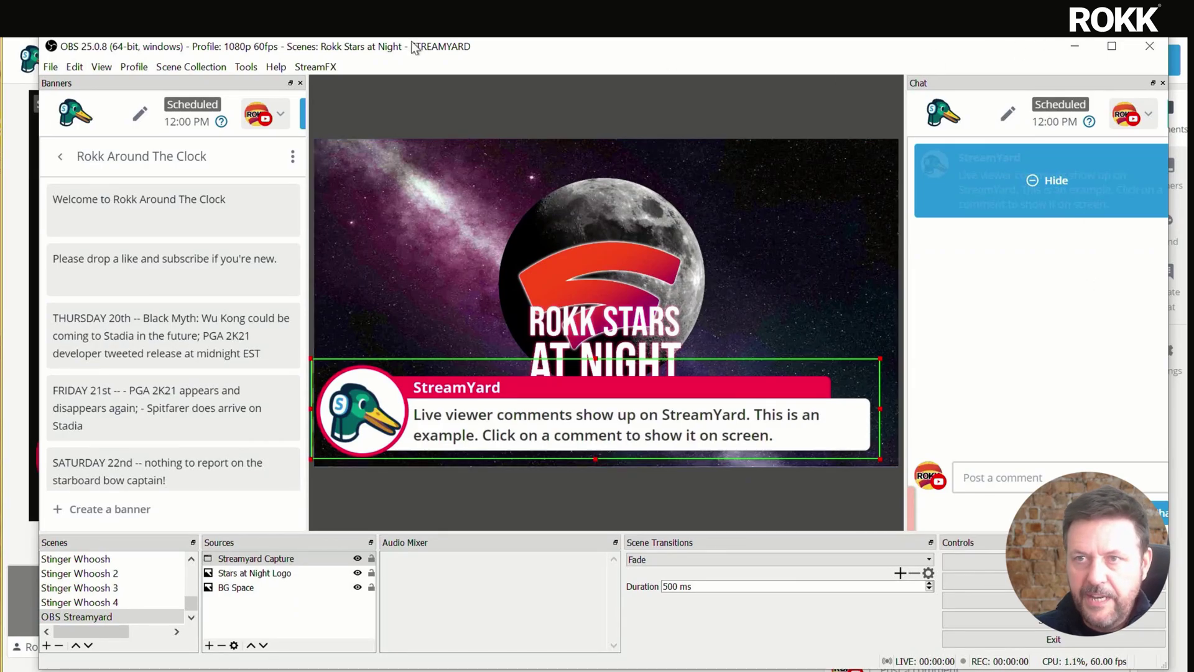
pyautogui.hotkey('alt', 'Tab')
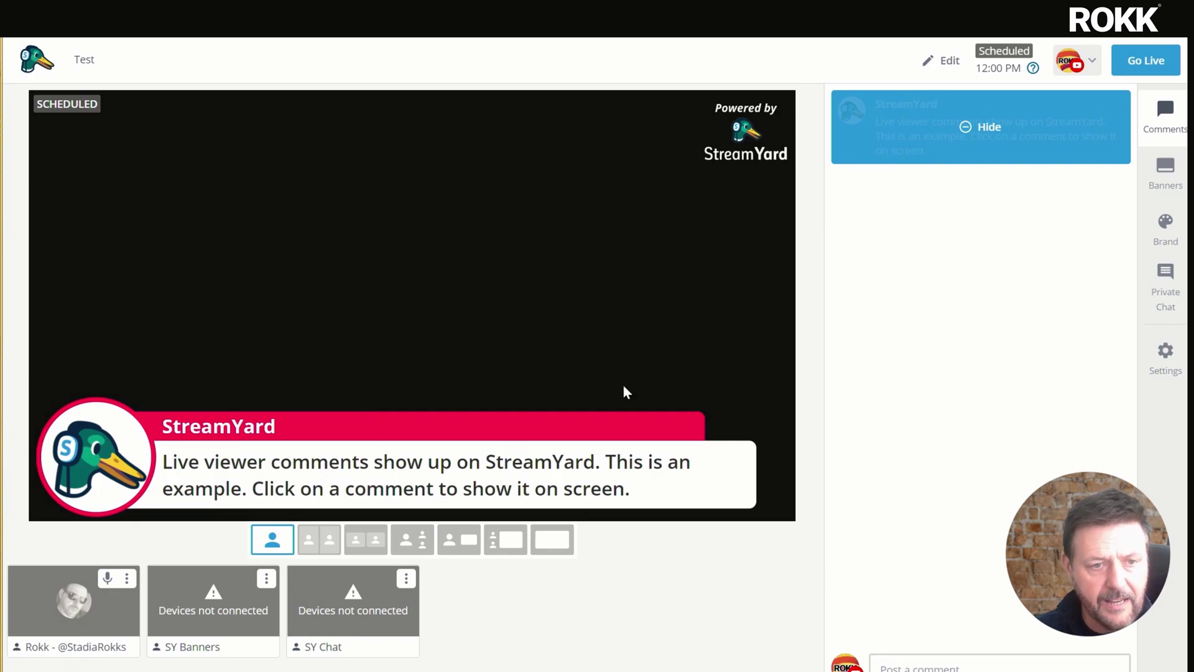
# Step: Return from the StreamYard studio to the OBS Studio window
pyautogui.hotkey('alt', 'Tab')
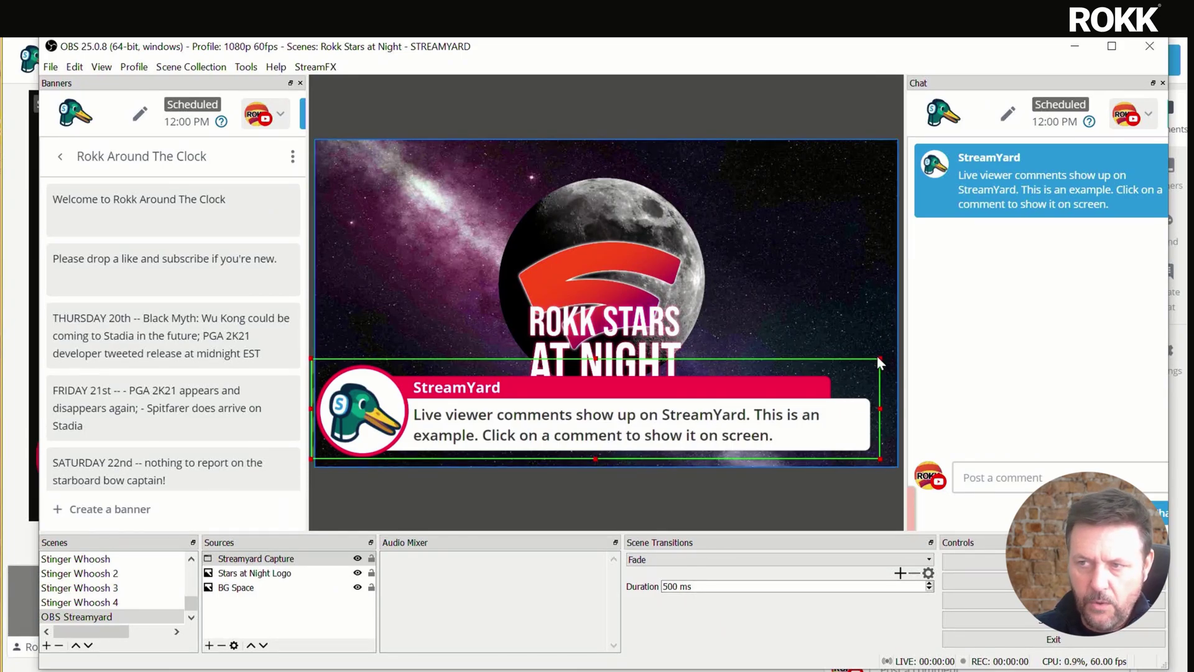
# Step: Shrink the Streamyard Capture overlay slightly by dragging its top-right handle
pyautogui.moveTo(882, 364); pyautogui.dragTo(755, 385)
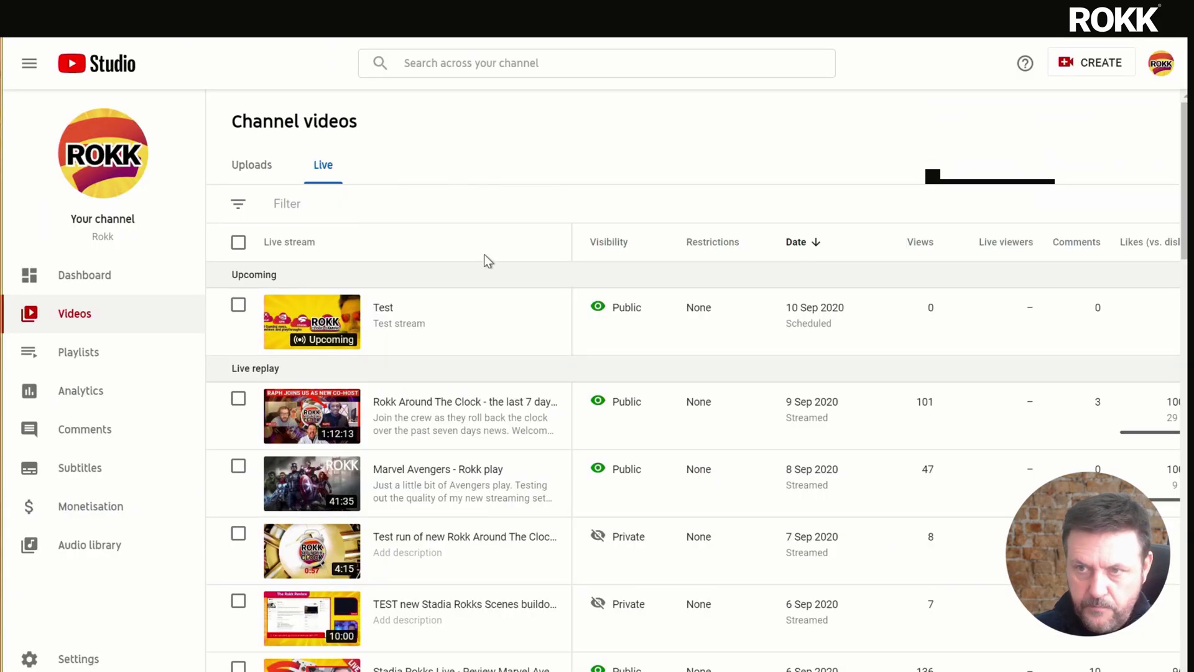
# Step: Change the Test stream's visibility to Private and save it
pyautogui.click(655, 307)
pyautogui.click(640, 358)
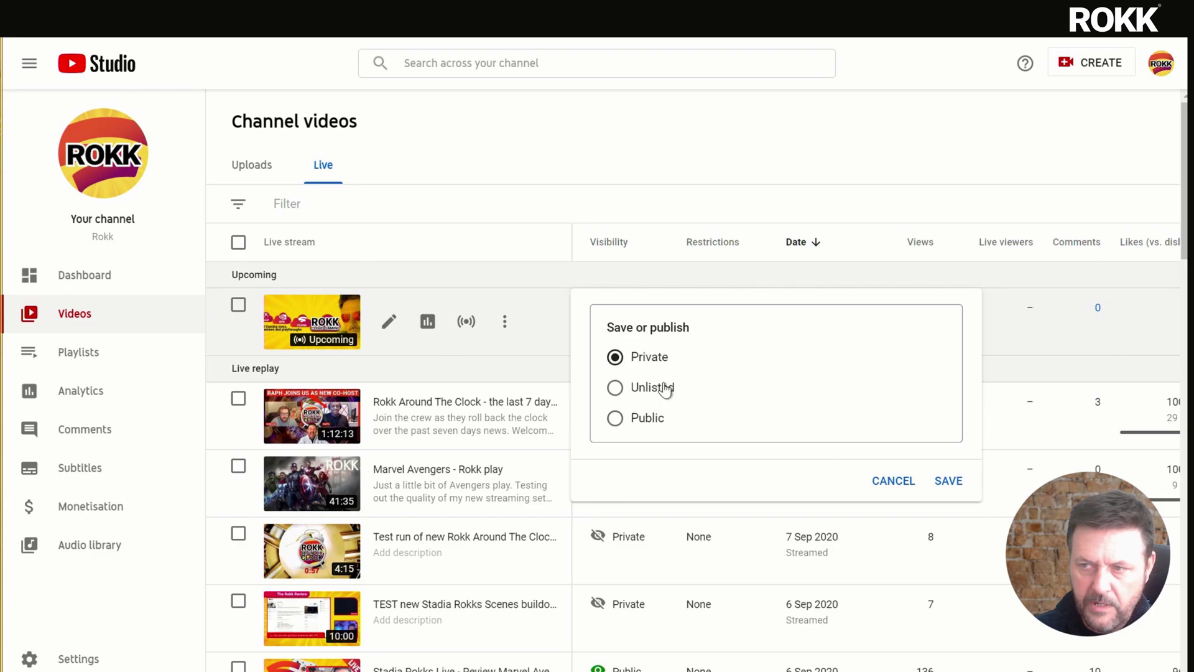
pyautogui.click(960, 491)
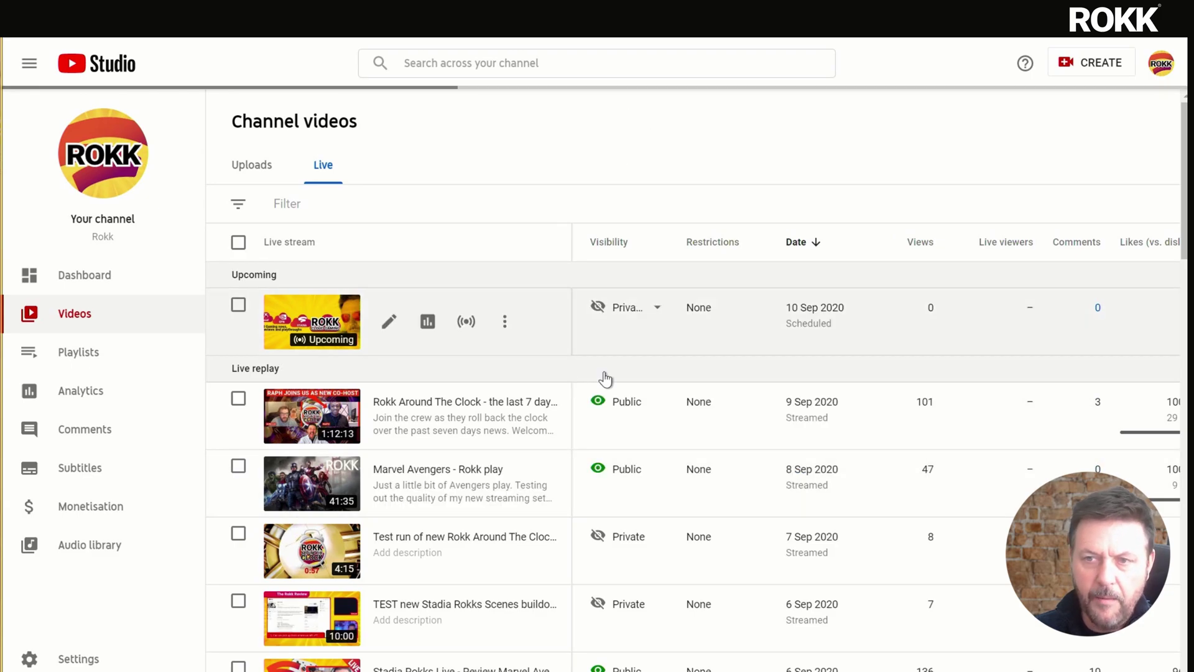
# Step: In the Test stream's live control room, mark it not made for kids and save
pyautogui.click(467, 322)
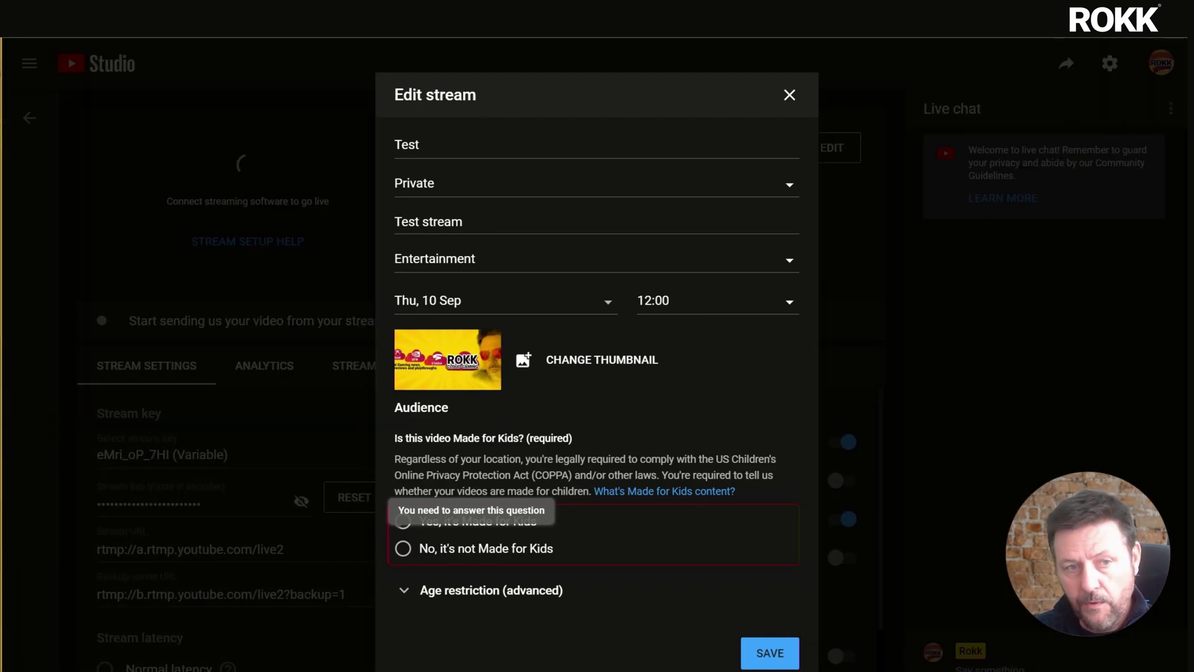
pyautogui.click(411, 549)
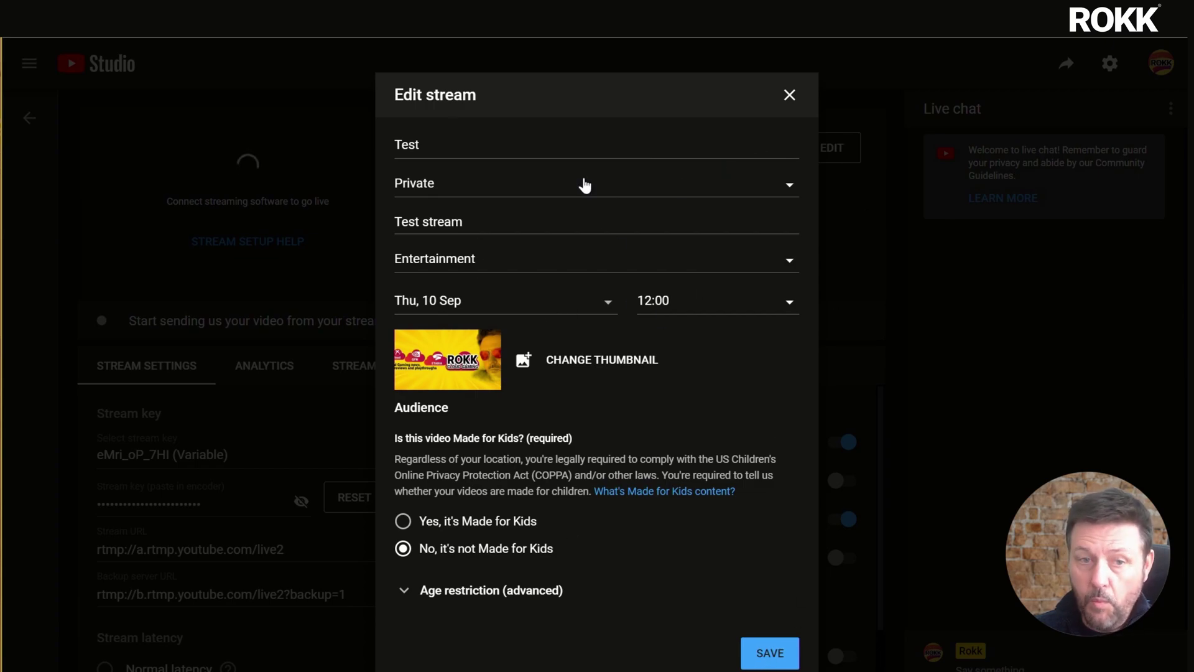
pyautogui.click(762, 654)
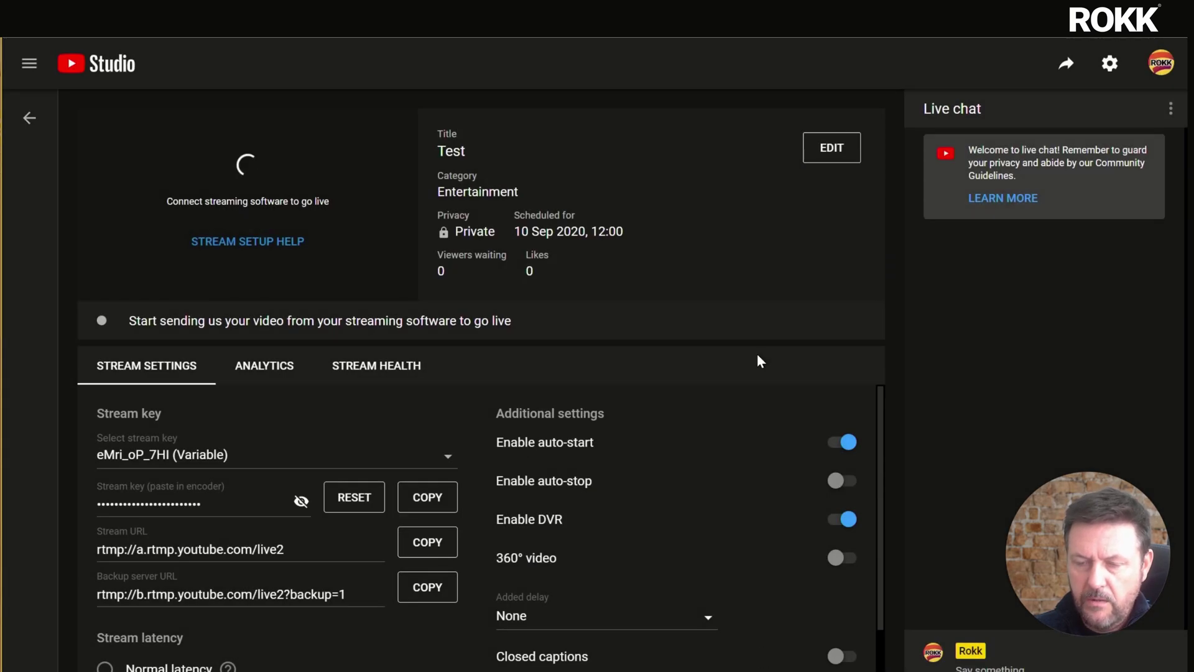
# Step: Switch the Test stream to the 4K 60fps stream key at normal latency and copy the key
pyautogui.click(442, 455)
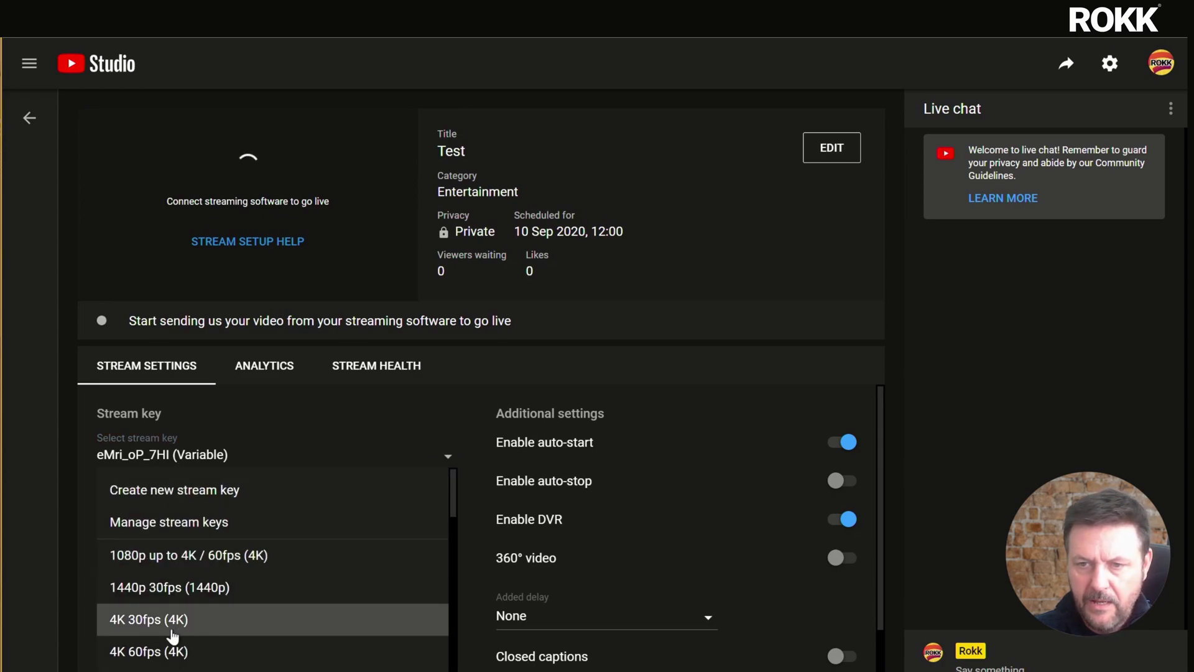
pyautogui.click(136, 646)
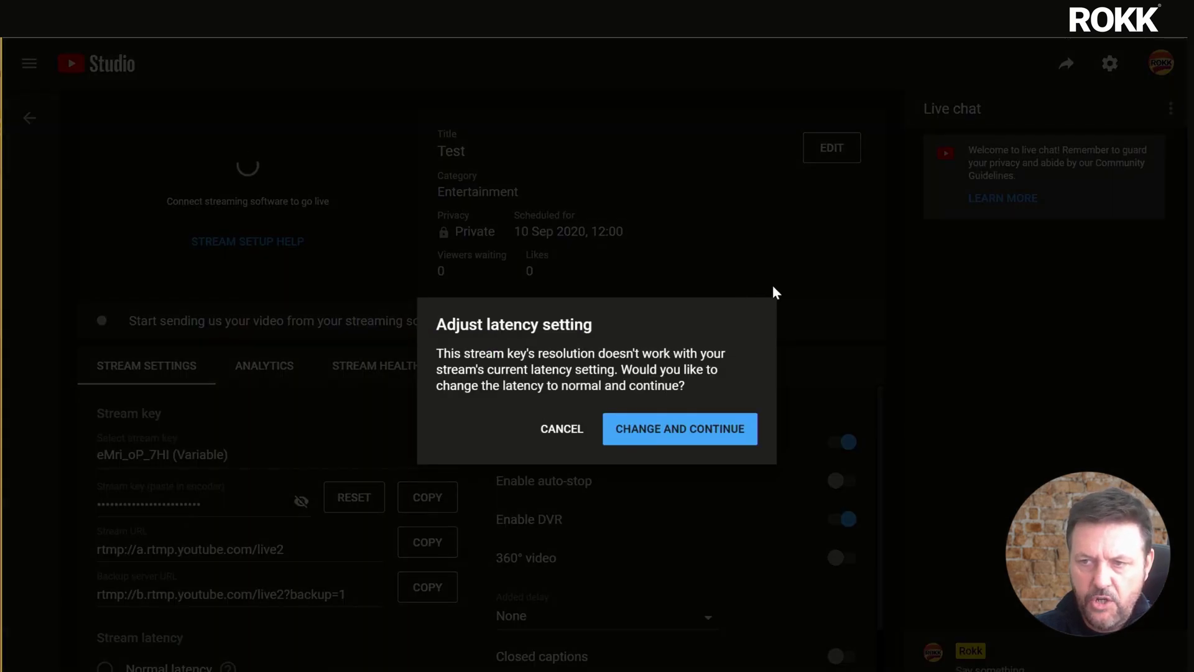
pyautogui.click(612, 429)
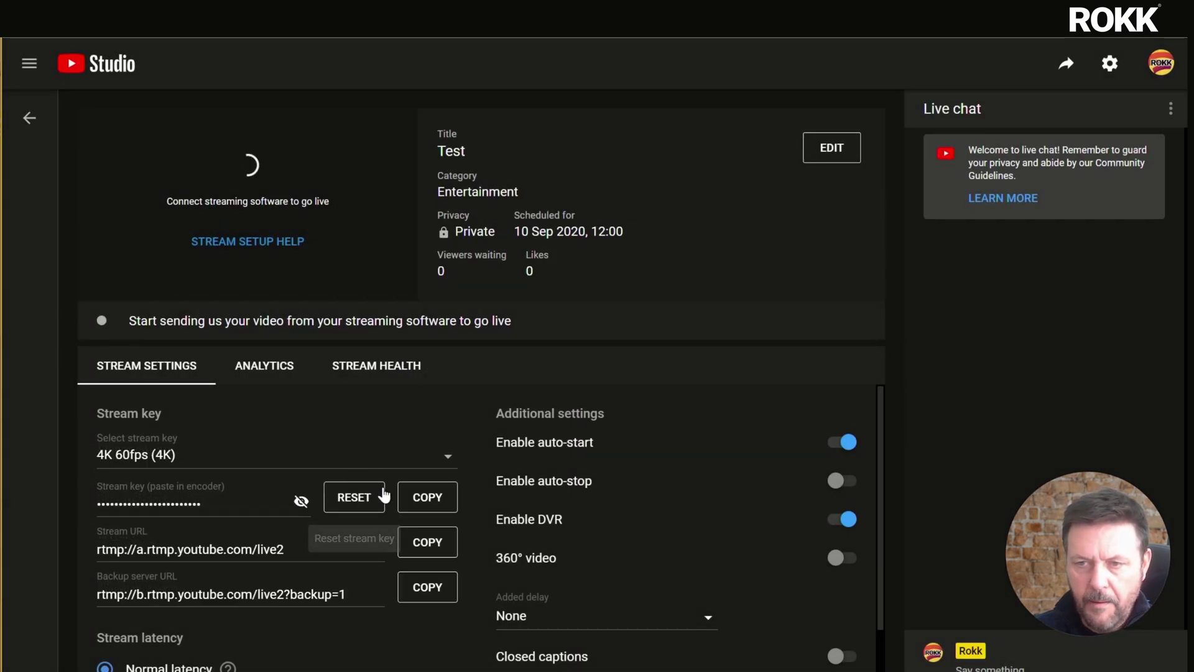
pyautogui.click(425, 499)
pyautogui.hotkey('alt', 'Tab')
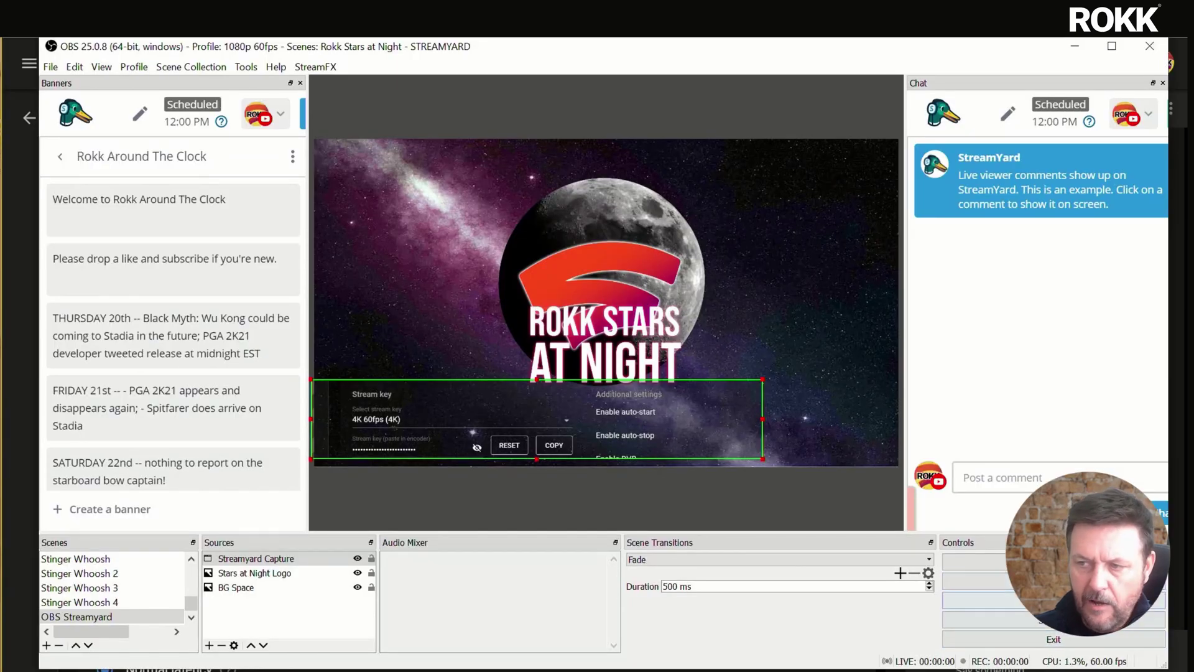
# Step: Replace the Stream Key in OBS Stream settings with the copied YouTube key, then apply and save
pyautogui.click(977, 619)
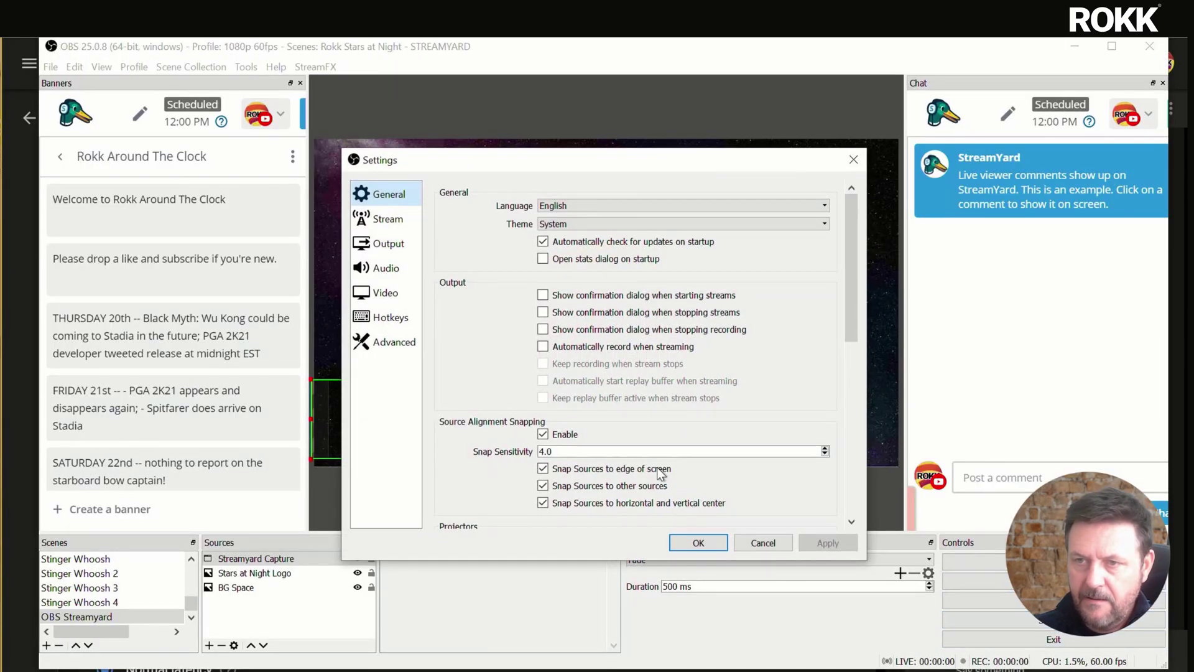
pyautogui.click(381, 226)
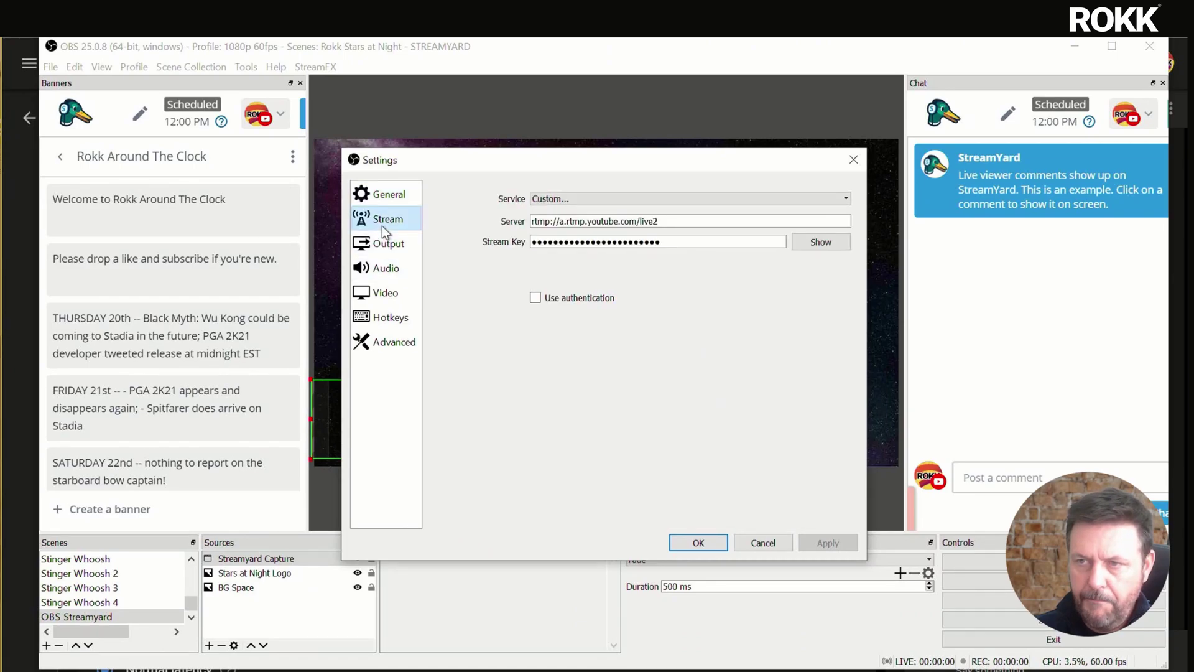
pyautogui.moveTo(755, 244); pyautogui.dragTo(444, 241)
pyautogui.rightClick(563, 241)
pyautogui.click(606, 322)
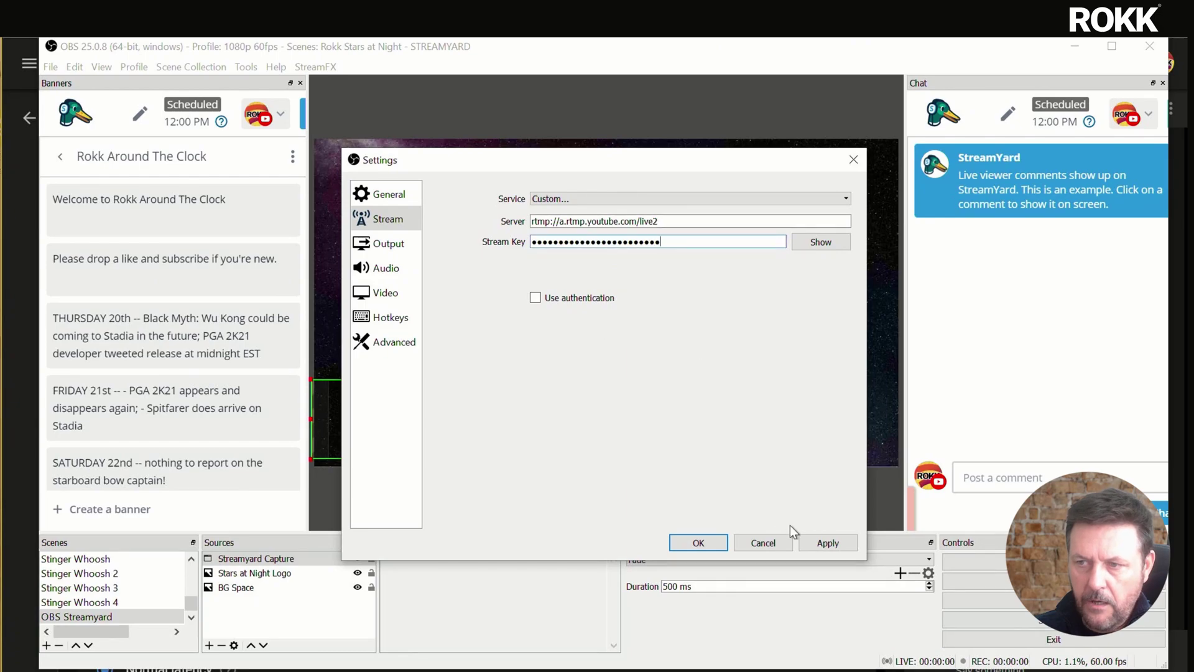
pyautogui.click(827, 544)
pyautogui.click(698, 542)
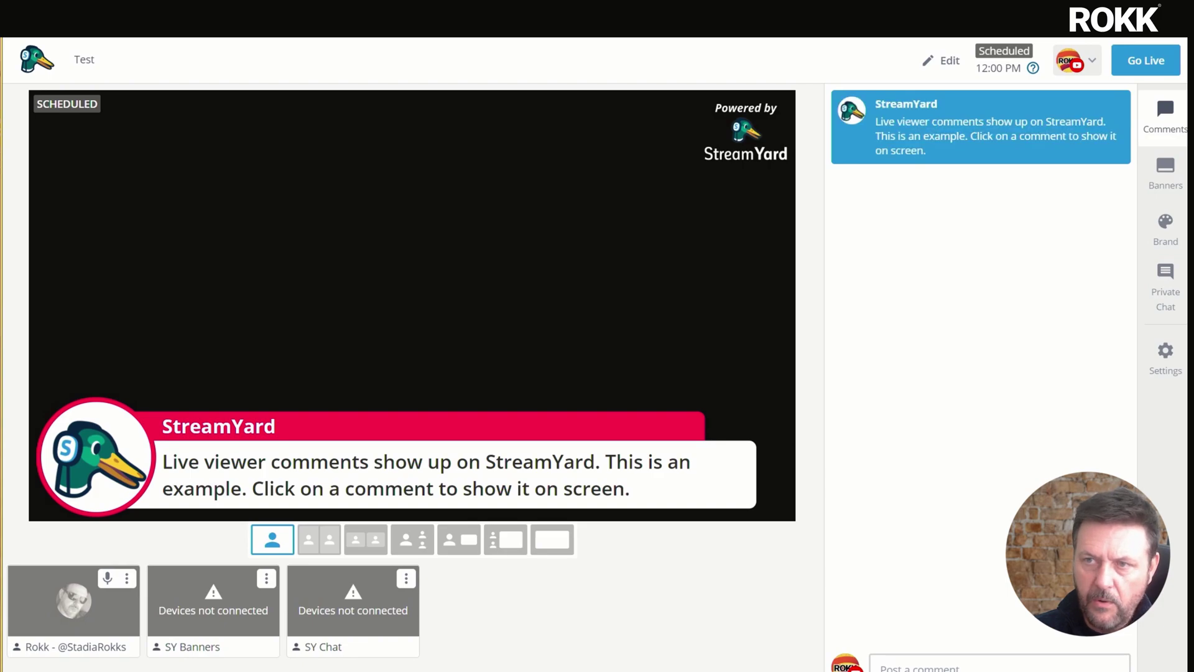
# Step: Take the StreamYard Chrome window out of full screen, move it aside, and return to OBS
pyautogui.press('F11')
pyautogui.moveTo(1049, 298); pyautogui.dragTo(1120, 258)
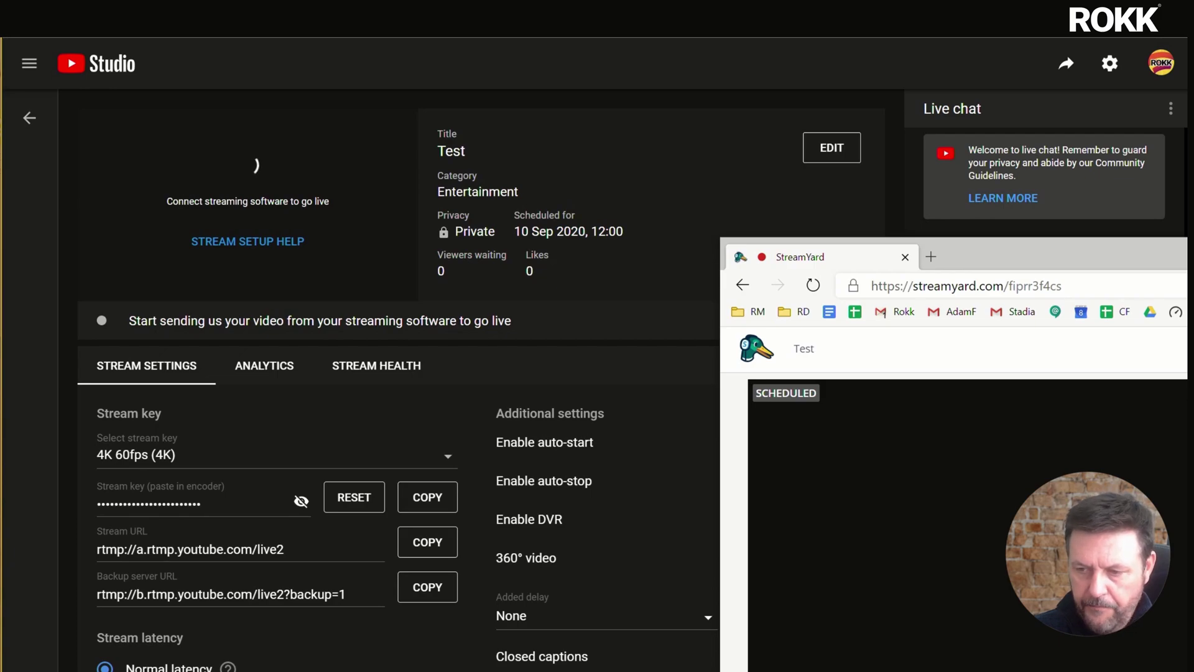
pyautogui.hotkey('alt', 'Tab')
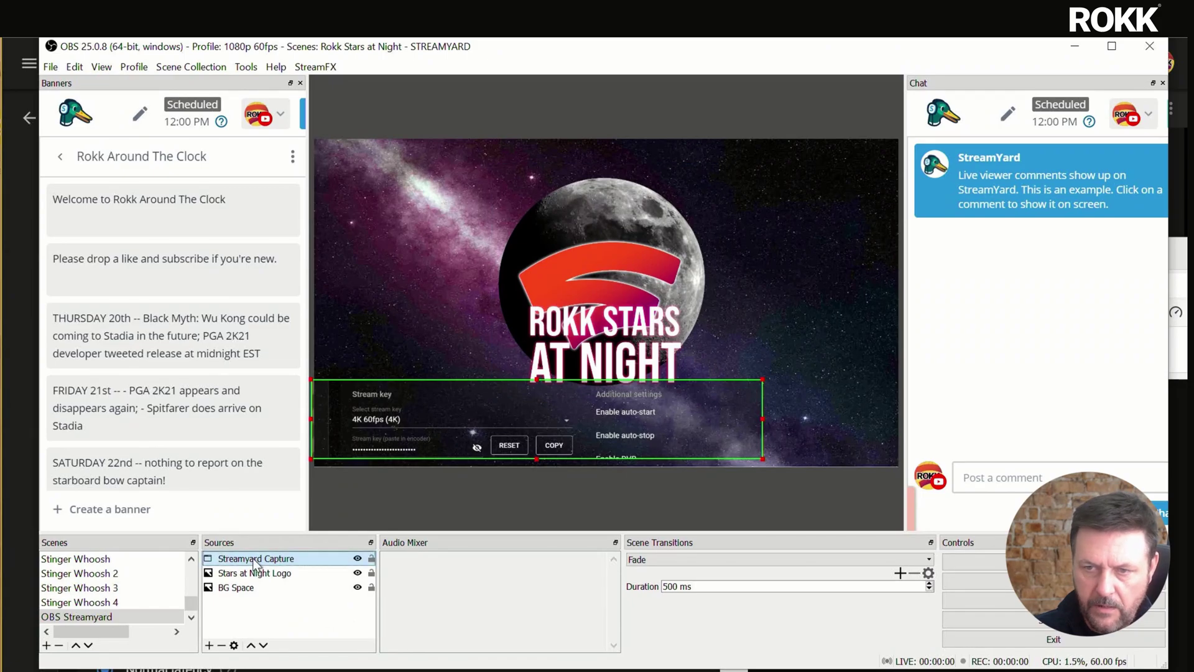
# Step: Point the Streamyard Capture source at the StreamYard Microsoft Edge window
pyautogui.doubleClick(280, 558)
pyautogui.click(581, 545)
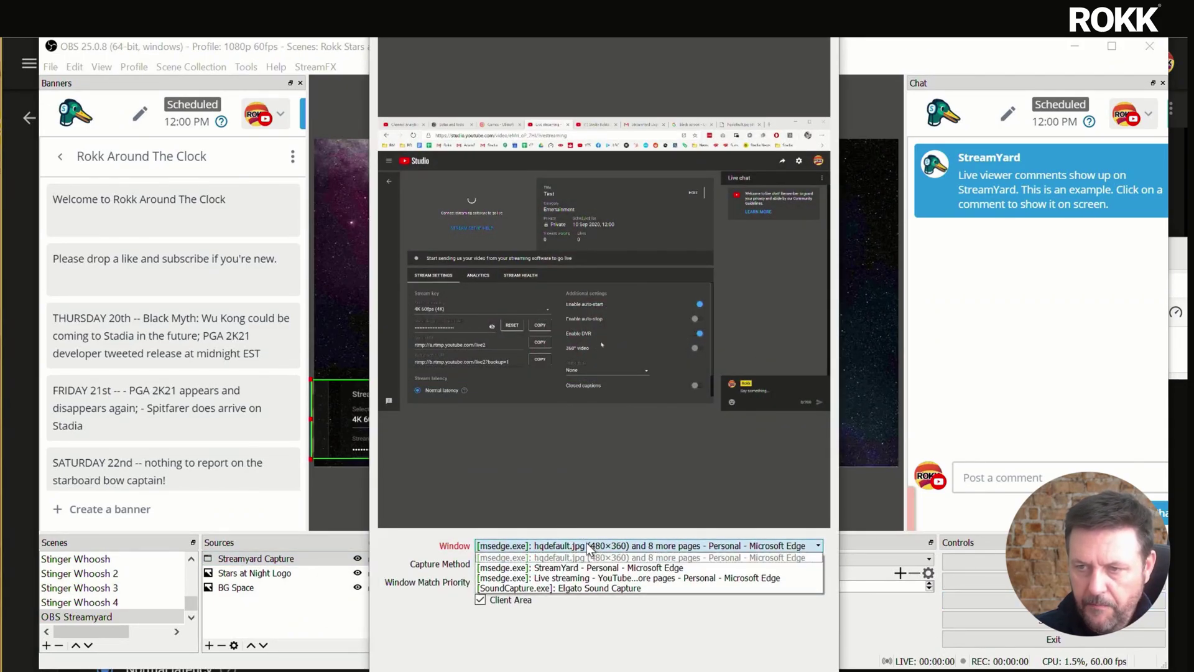
pyautogui.click(580, 568)
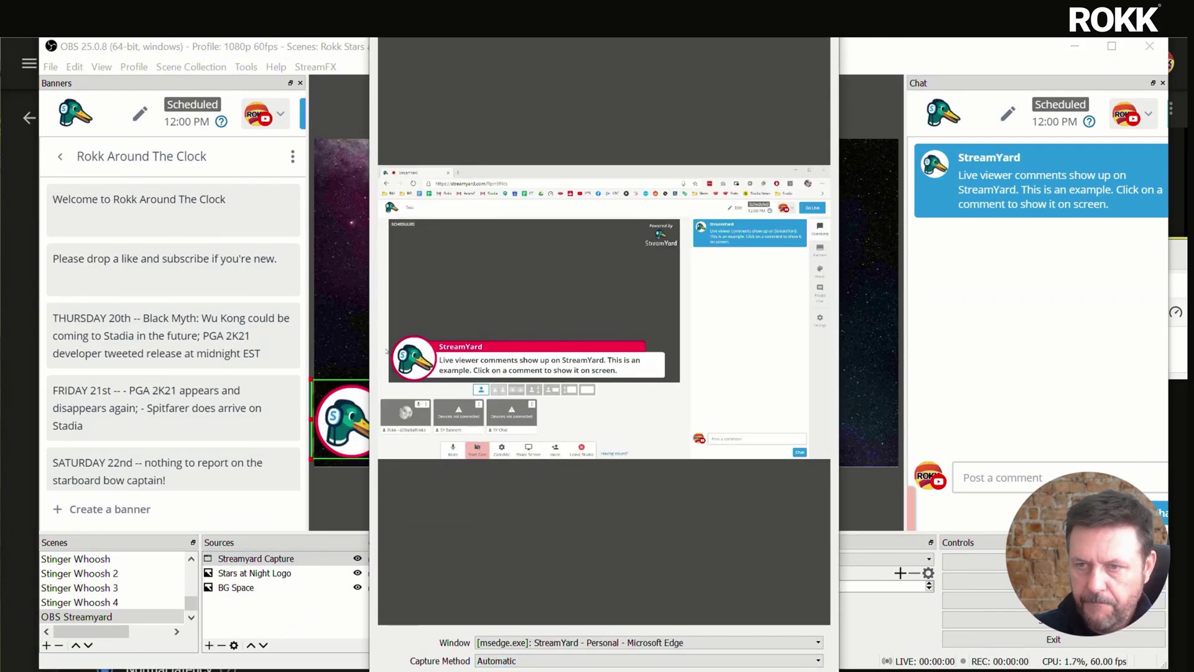
pyautogui.press('Return')
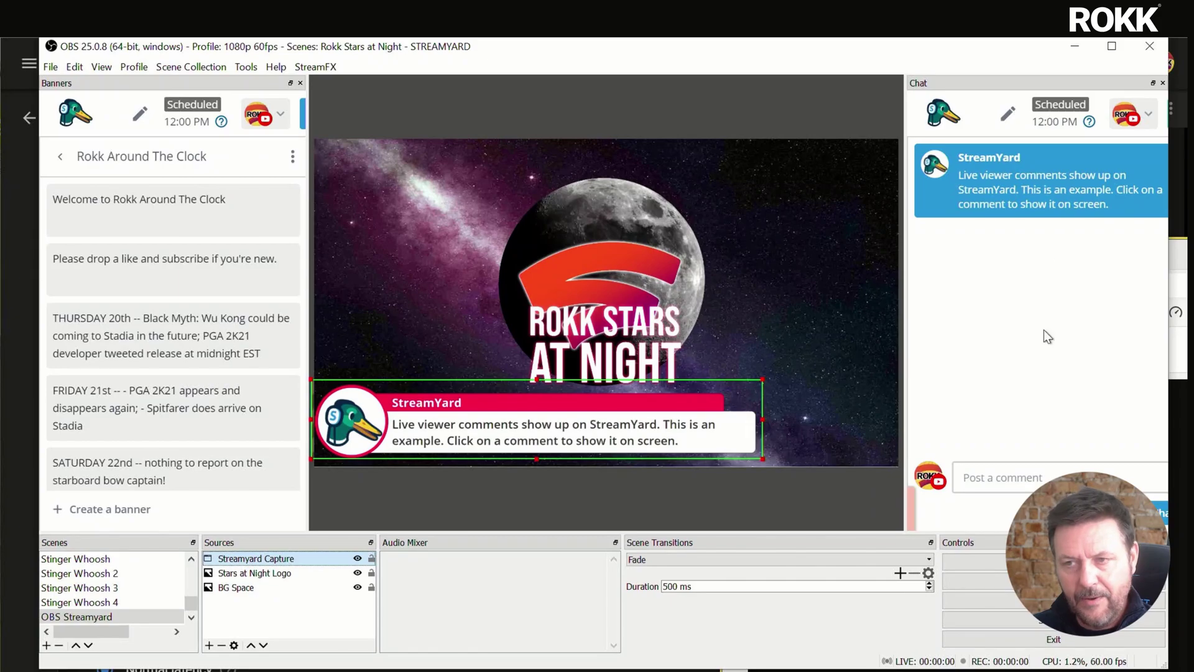
# Step: Hide the StreamYard comment and try the Stadia Rokks LIVE! banners, ending on Six new Pro Games
pyautogui.click(996, 180)
pyautogui.moveTo(179, 434)
pyautogui.moveTo(175, 350)
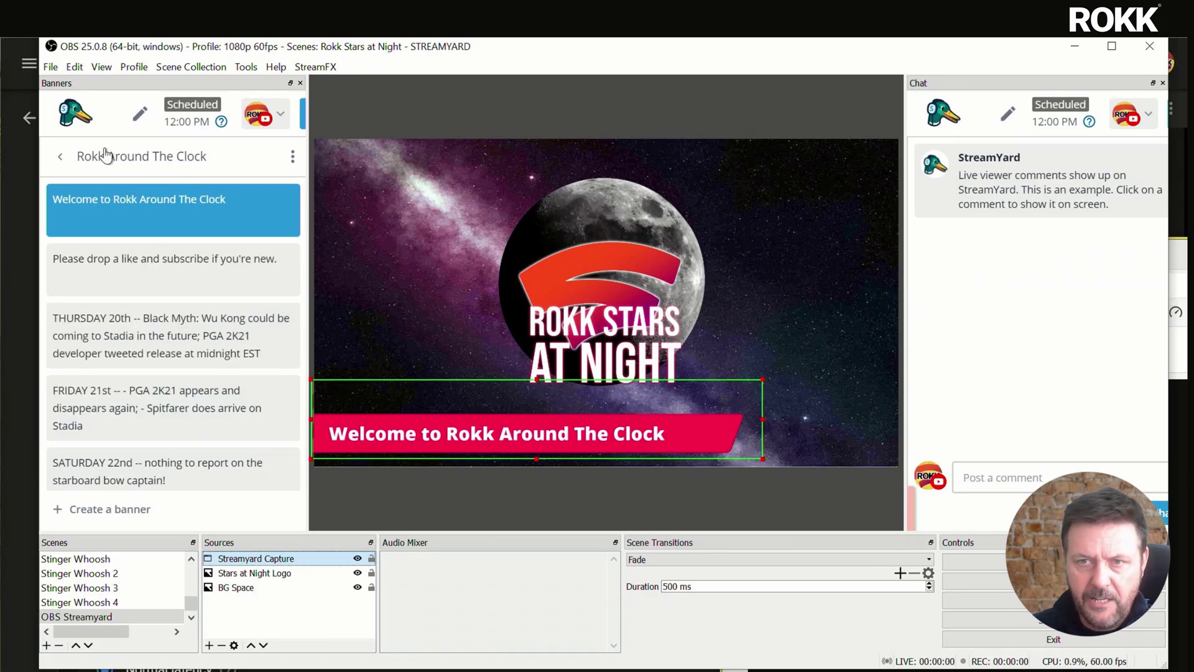
pyautogui.click(63, 157)
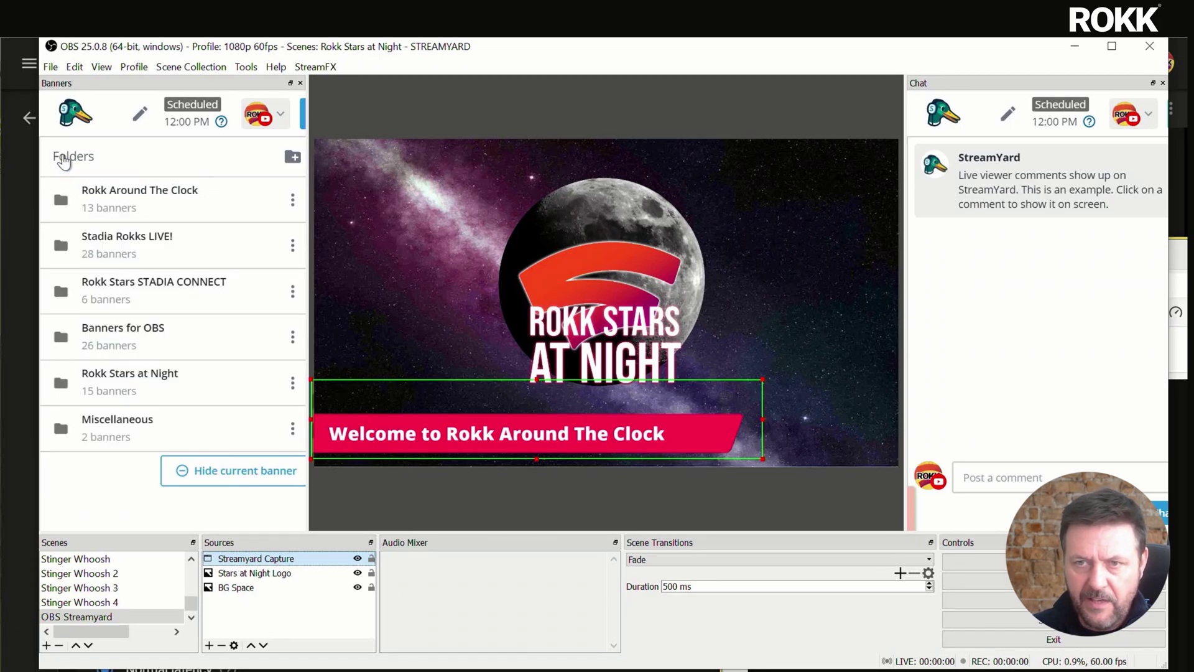
pyautogui.click(149, 236)
pyautogui.click(143, 288)
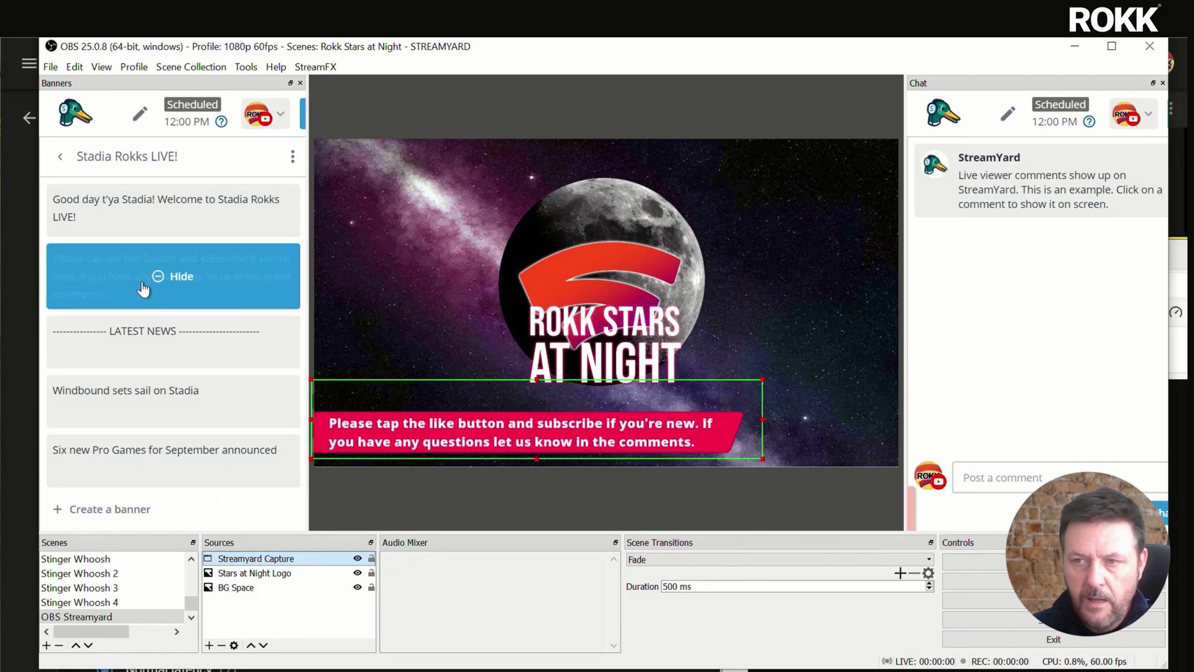
pyautogui.click(163, 459)
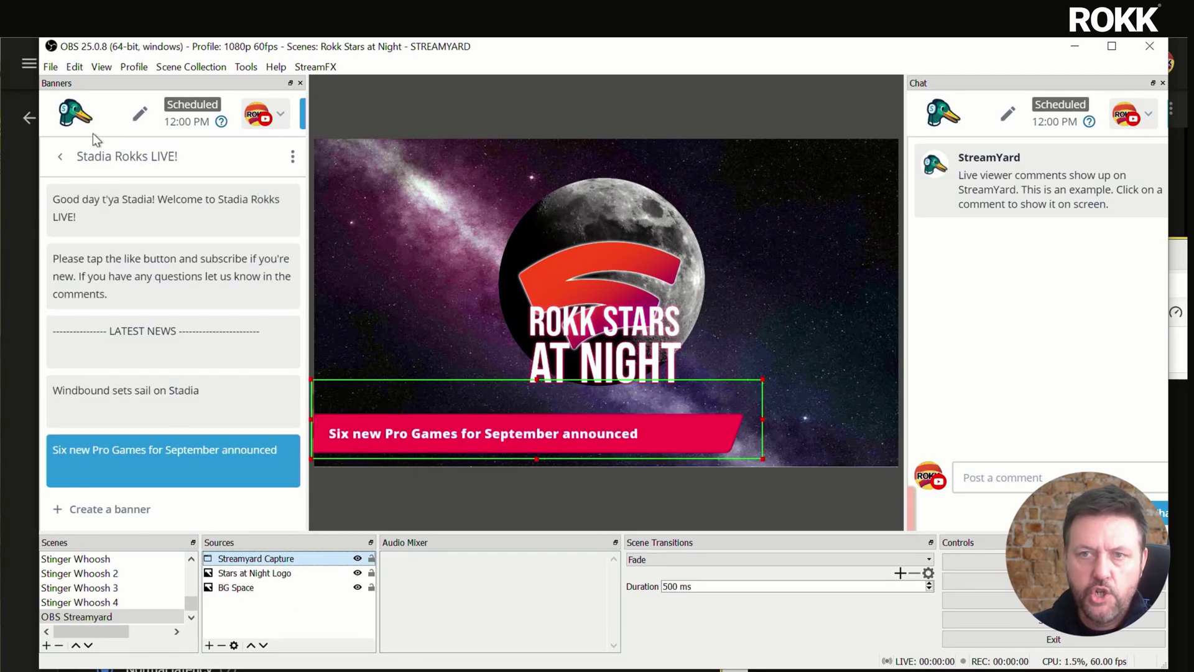
# Step: Show the 'Lee the Legend - is BACK!' banner from the Rokk Stars at Night folder
pyautogui.click(61, 156)
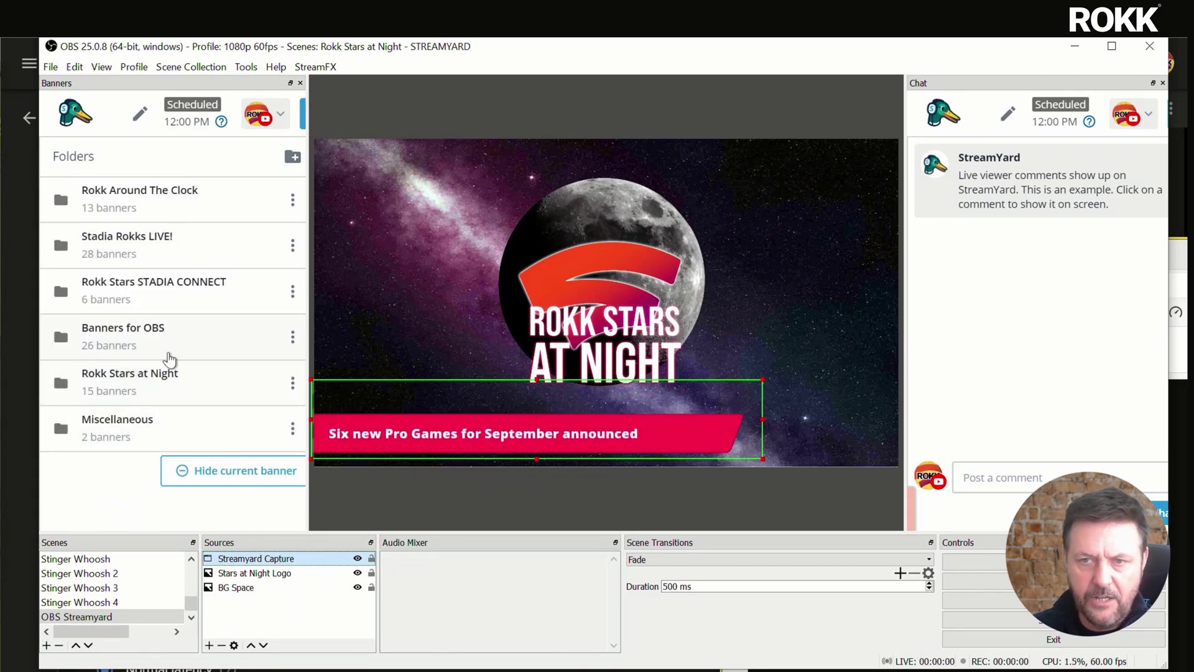
pyautogui.click(143, 380)
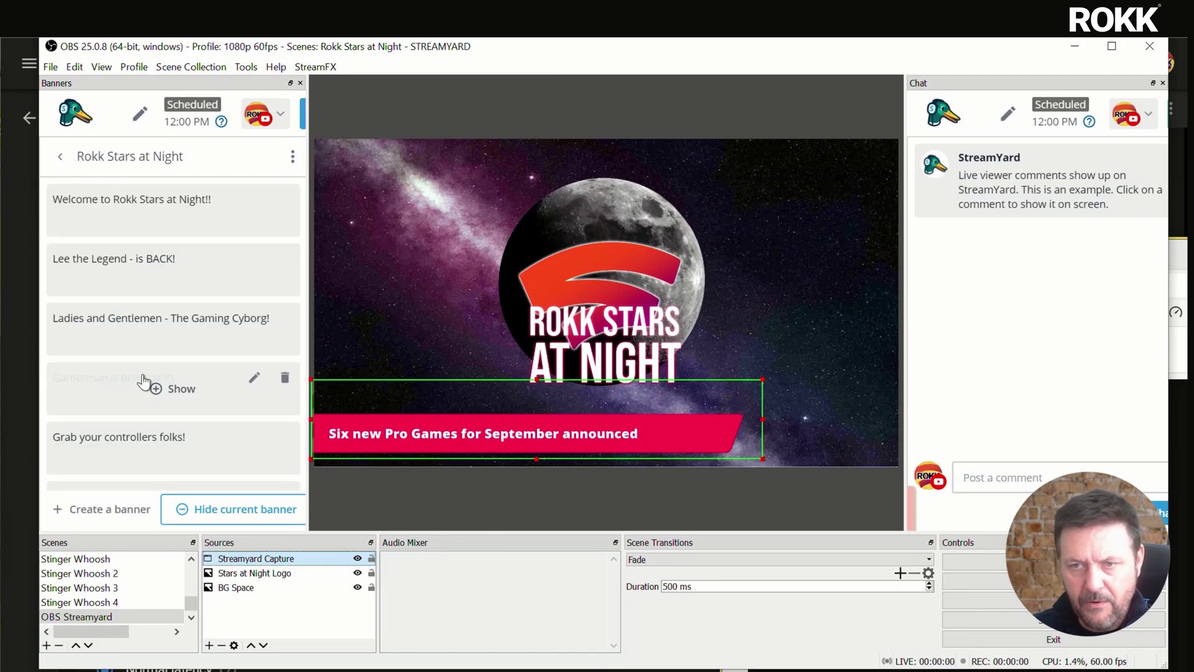
pyautogui.click(92, 261)
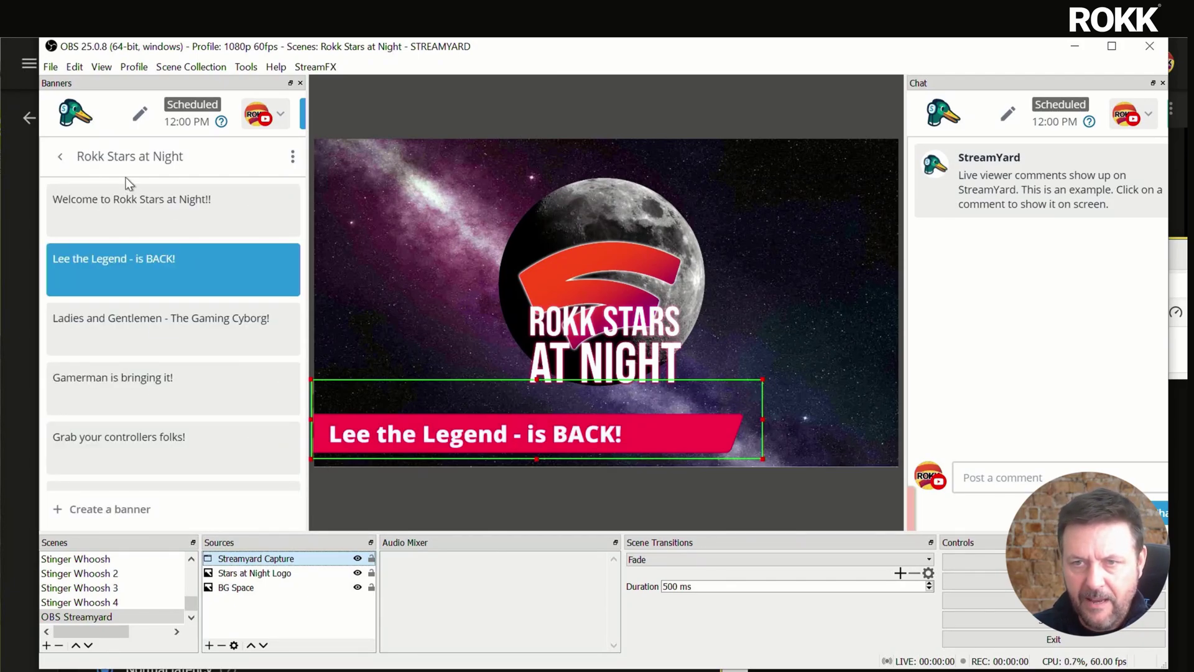
pyautogui.click(60, 156)
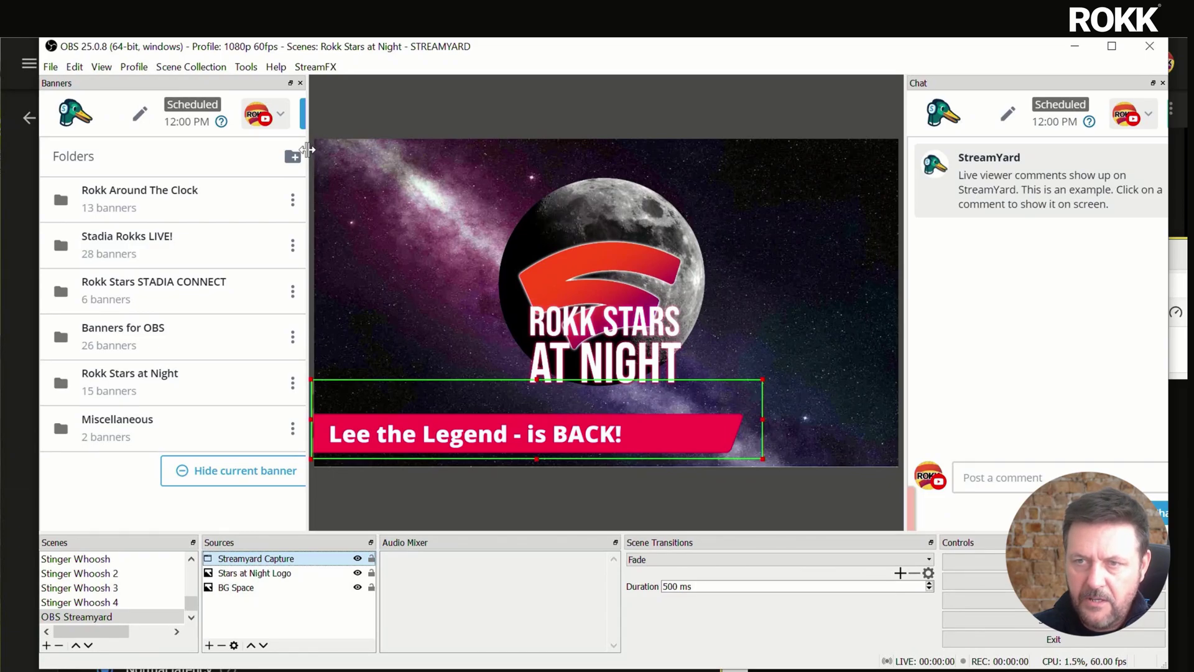
# Step: Widen the Banners dock and change the StreamYard brand colour to yellow #ebff00
pyautogui.moveTo(309, 153); pyautogui.dragTo(415, 156)
pyautogui.click(385, 281)
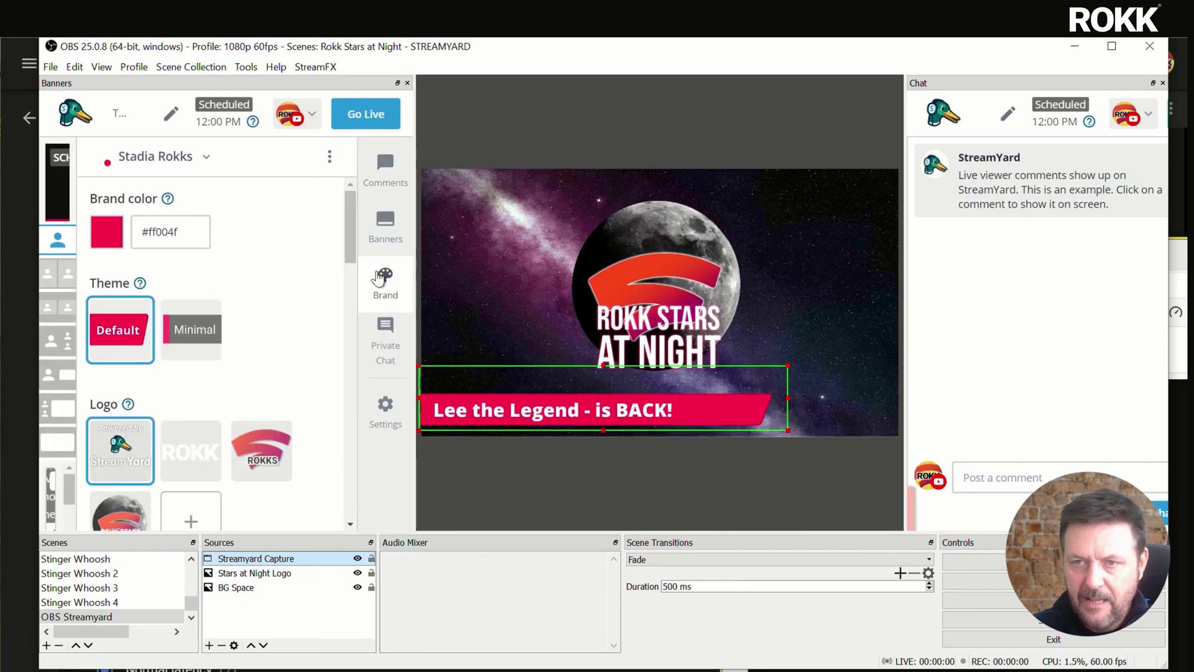
pyautogui.click(106, 225)
pyautogui.moveTo(164, 408); pyautogui.dragTo(167, 325)
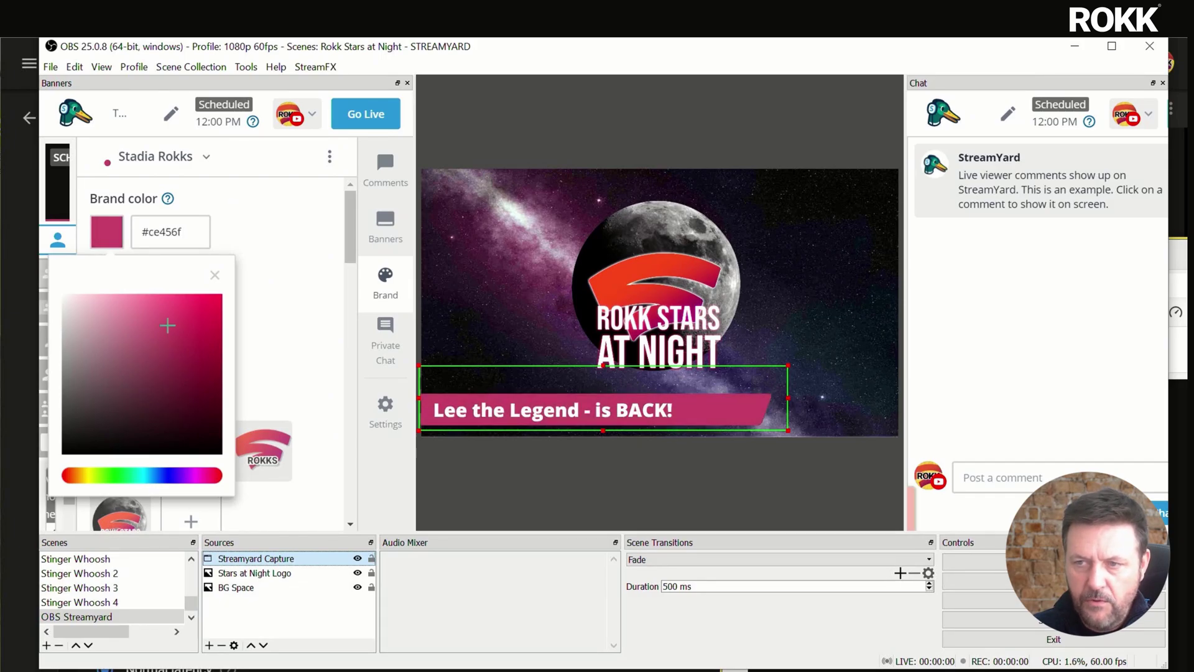
pyautogui.click(174, 477)
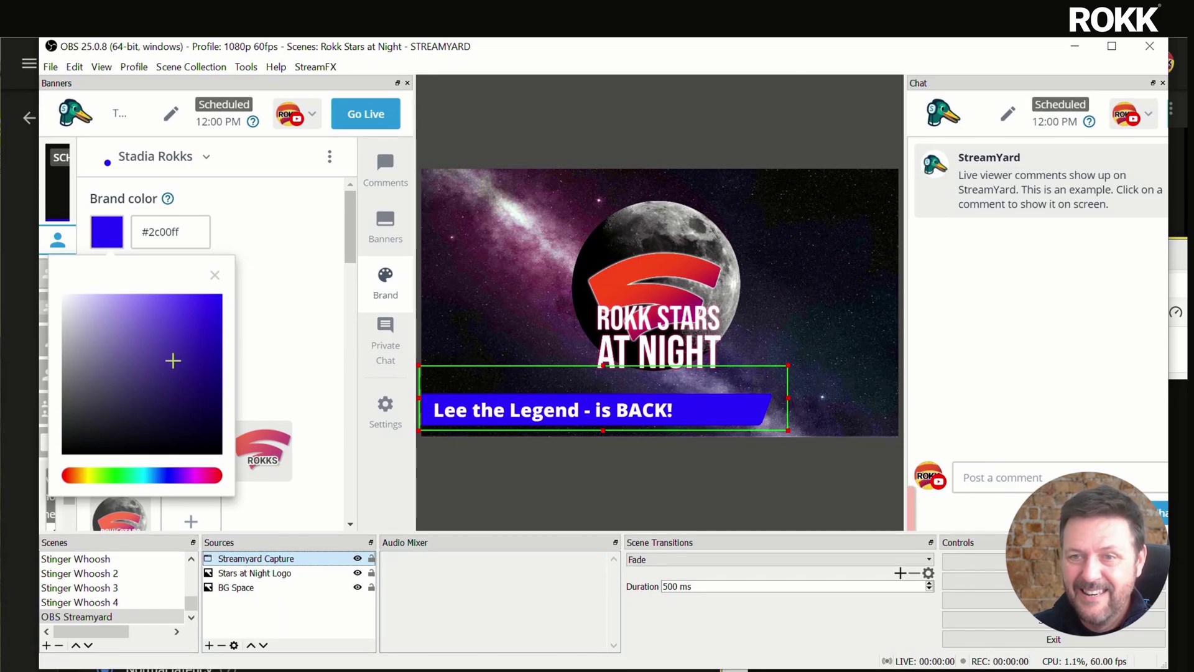
pyautogui.click(143, 477)
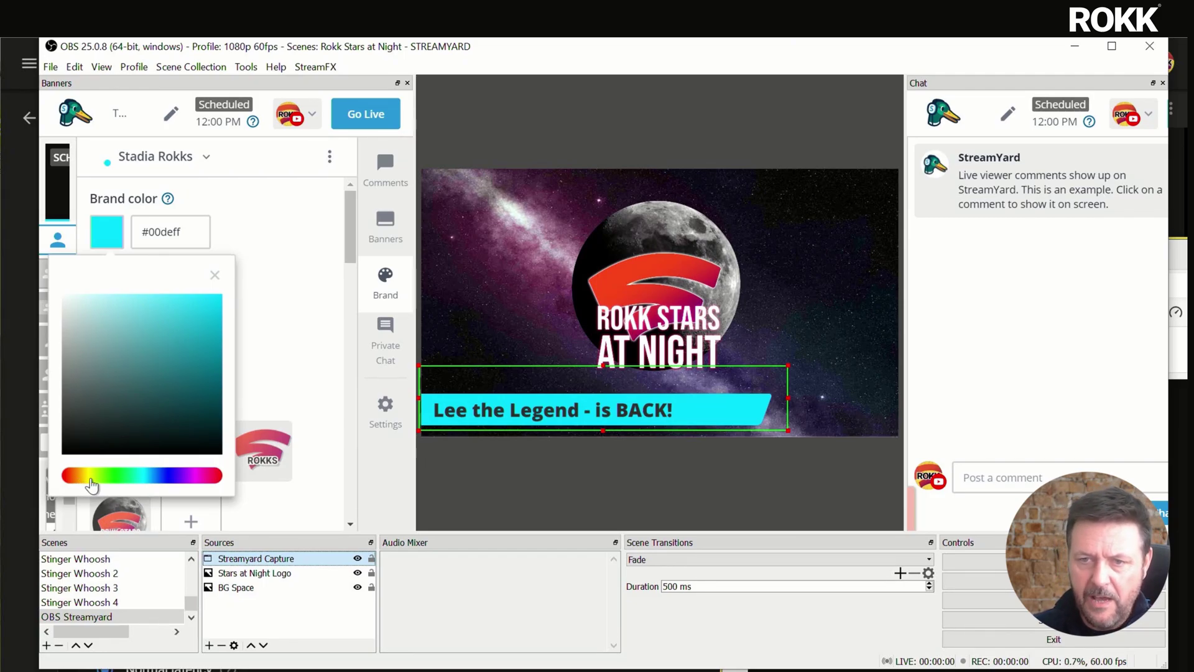
pyautogui.click(91, 479)
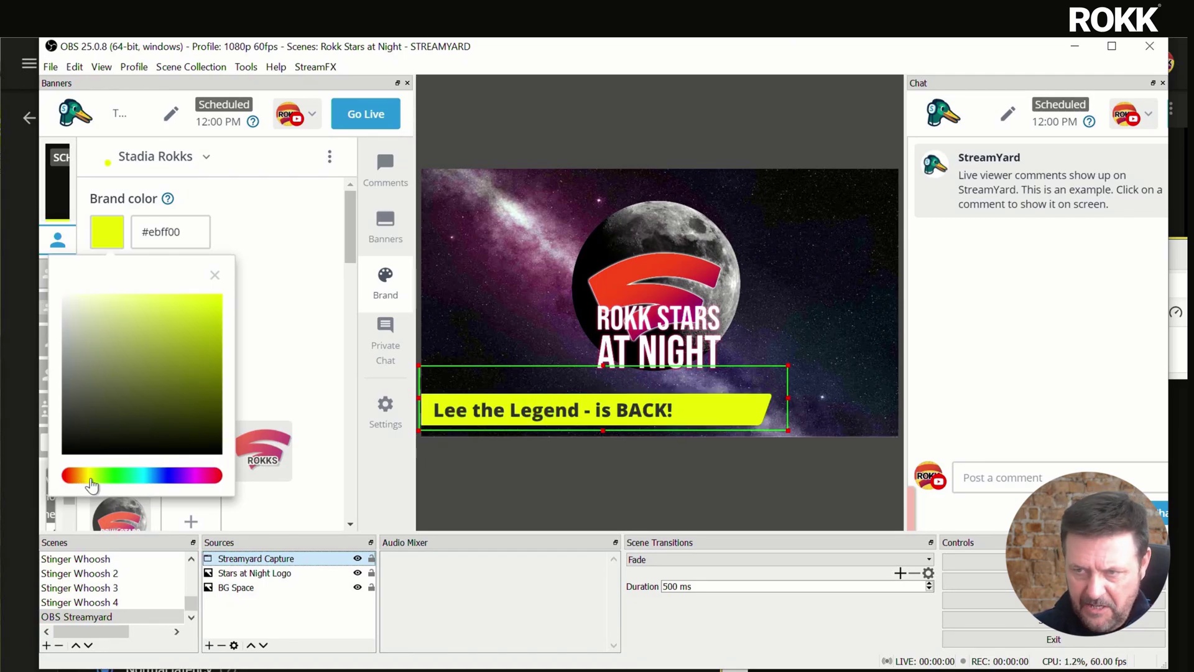
pyautogui.click(215, 275)
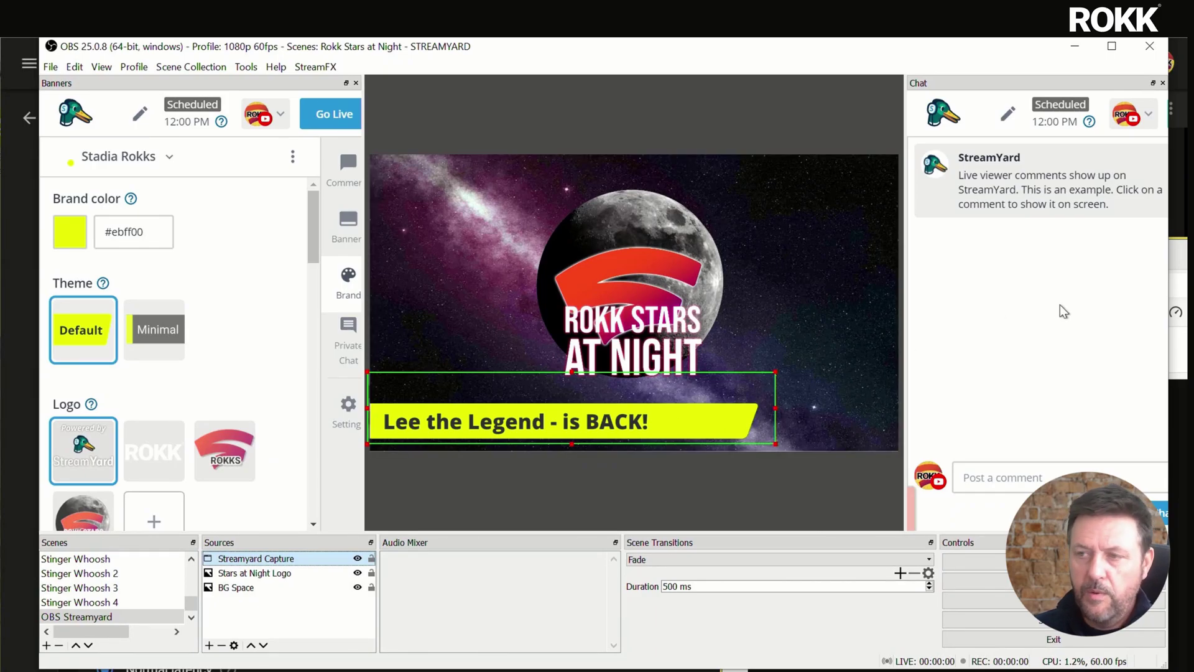
# Step: Post a 'Hi Chat' comment, put it on stream, and return to the Broadcasts list
pyautogui.click(990, 483)
pyautogui.write('Hi Chat')
pyautogui.press('Return')
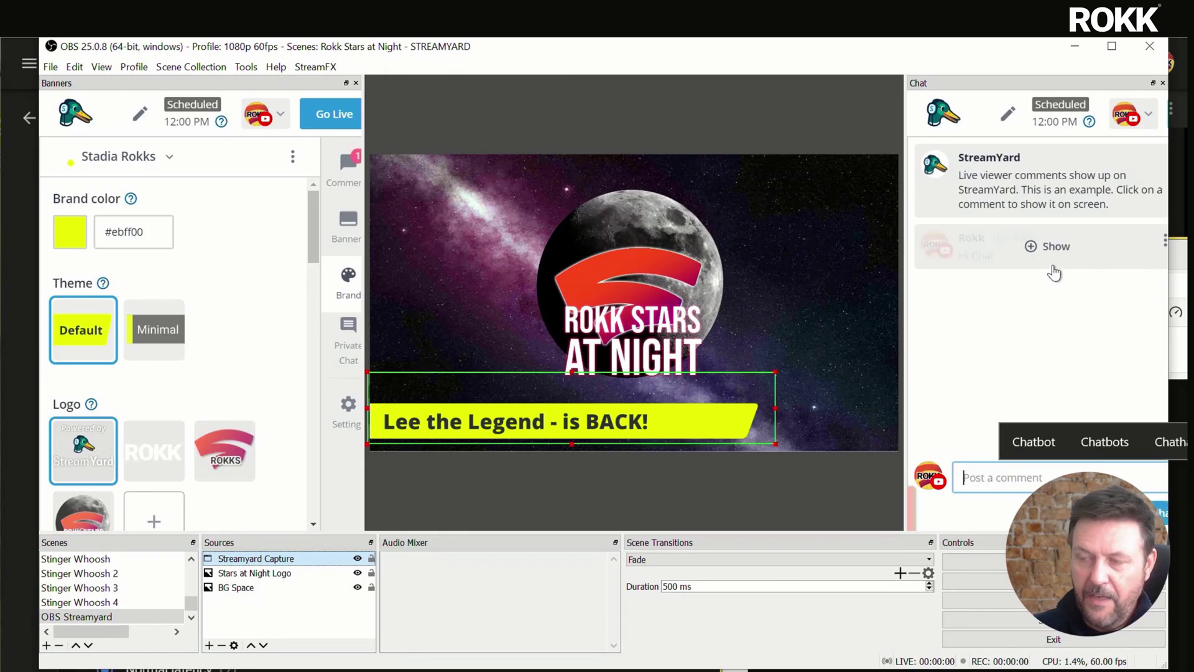
pyautogui.click(974, 248)
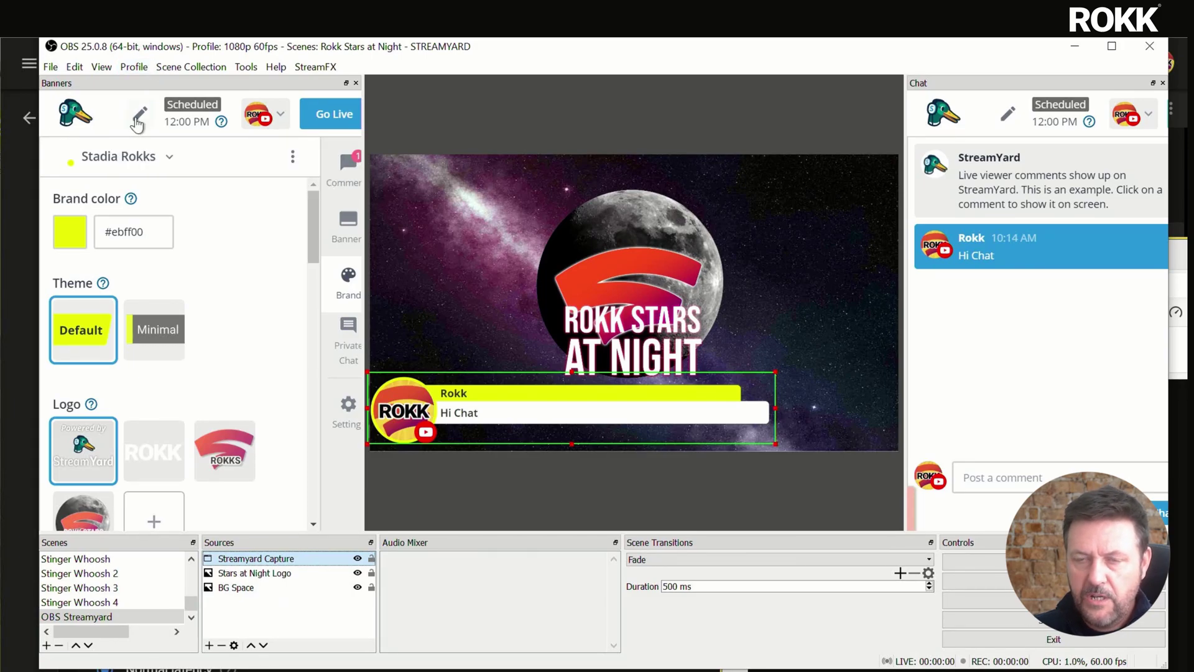
pyautogui.click(79, 116)
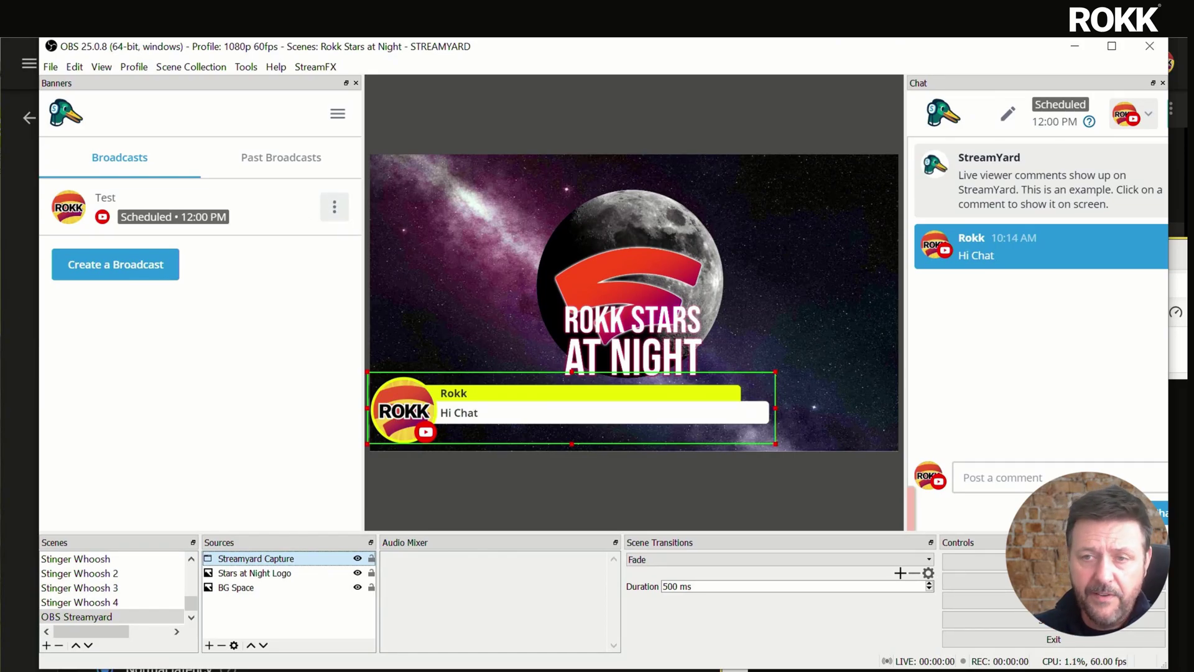
pyautogui.click(335, 207)
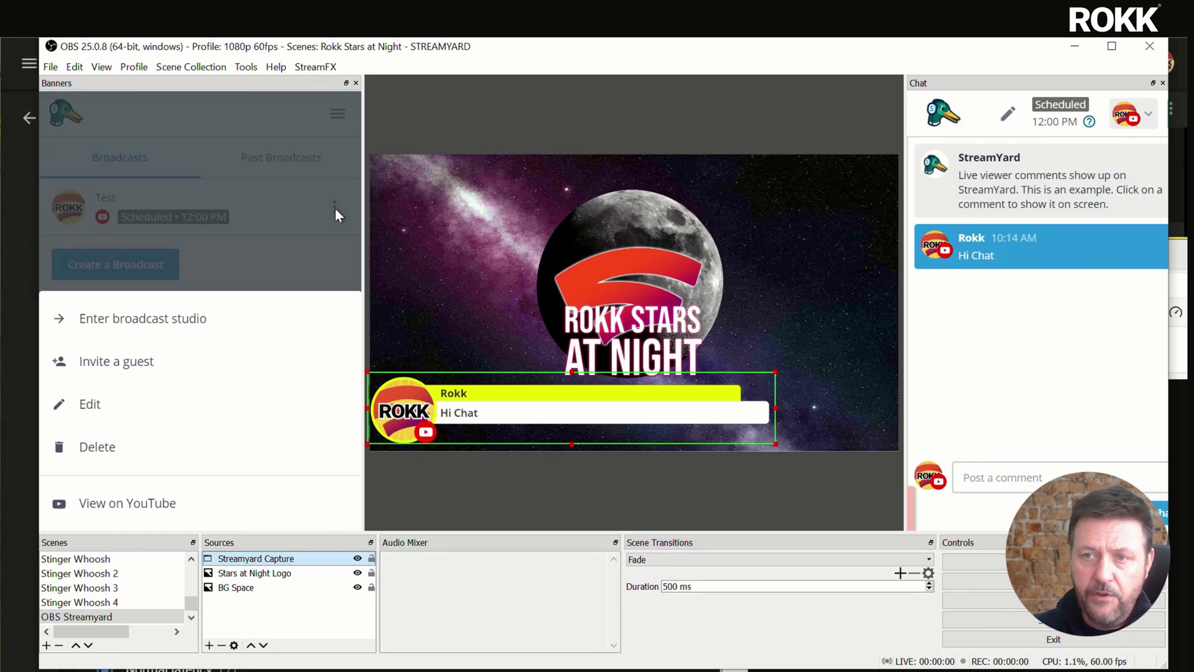
pyautogui.click(93, 449)
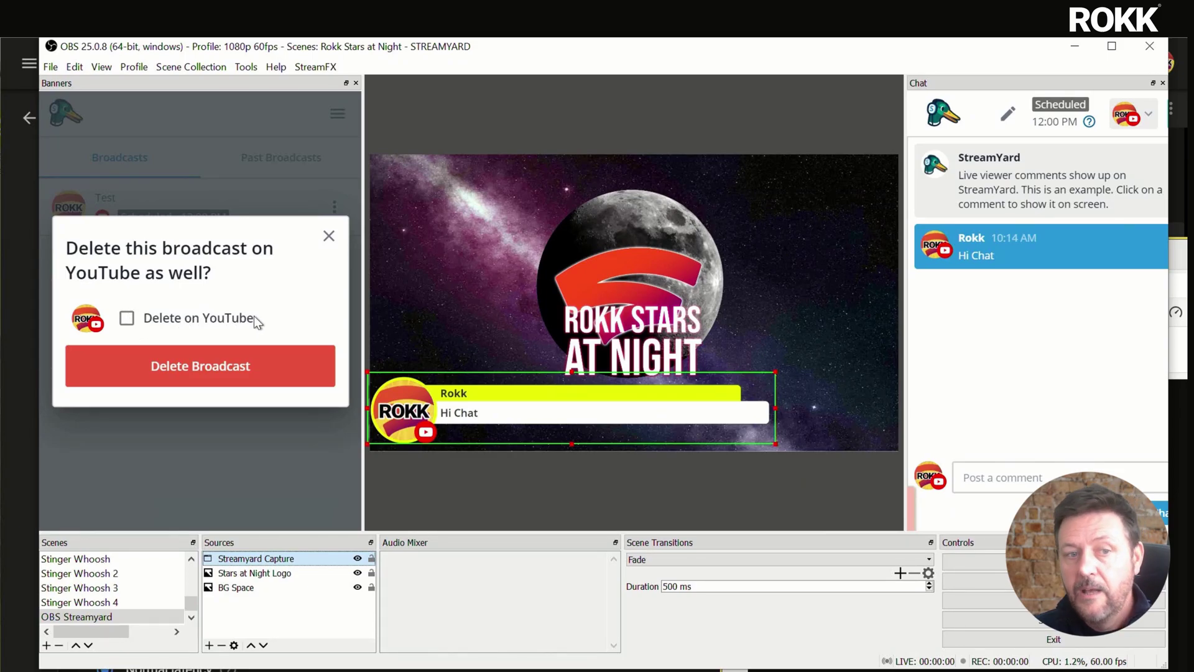
pyautogui.click(329, 236)
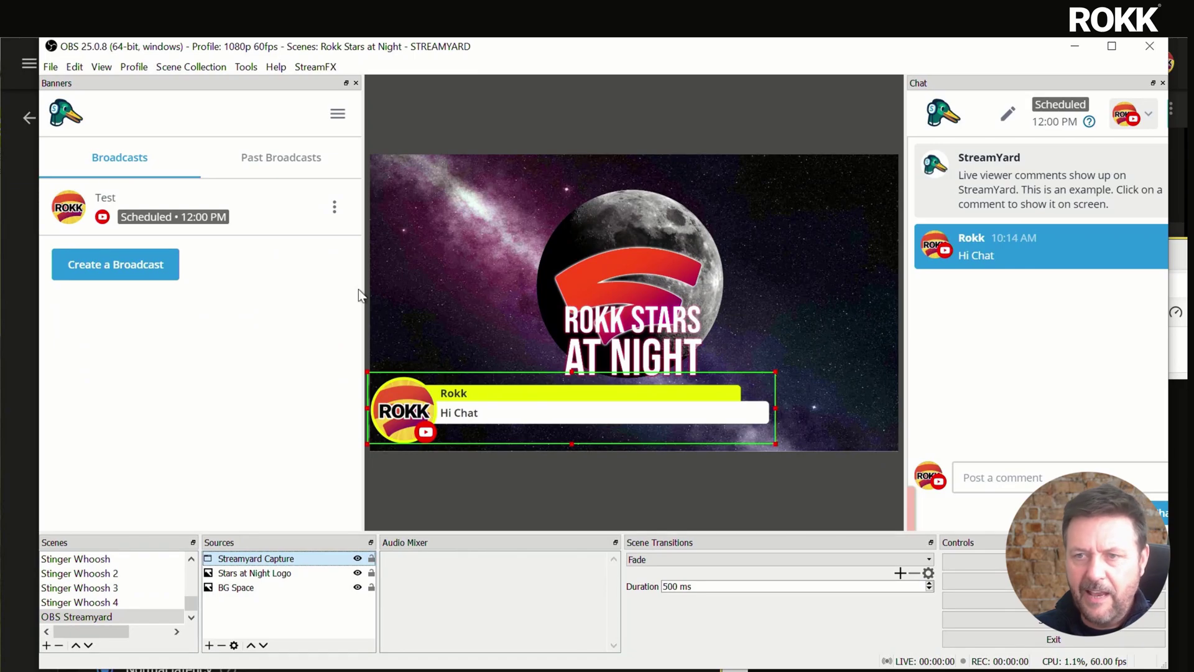
# Step: Narrow the Banners dock so the Rokk Stars at Night preview gets more room
pyautogui.moveTo(363, 289); pyautogui.dragTo(206, 293)
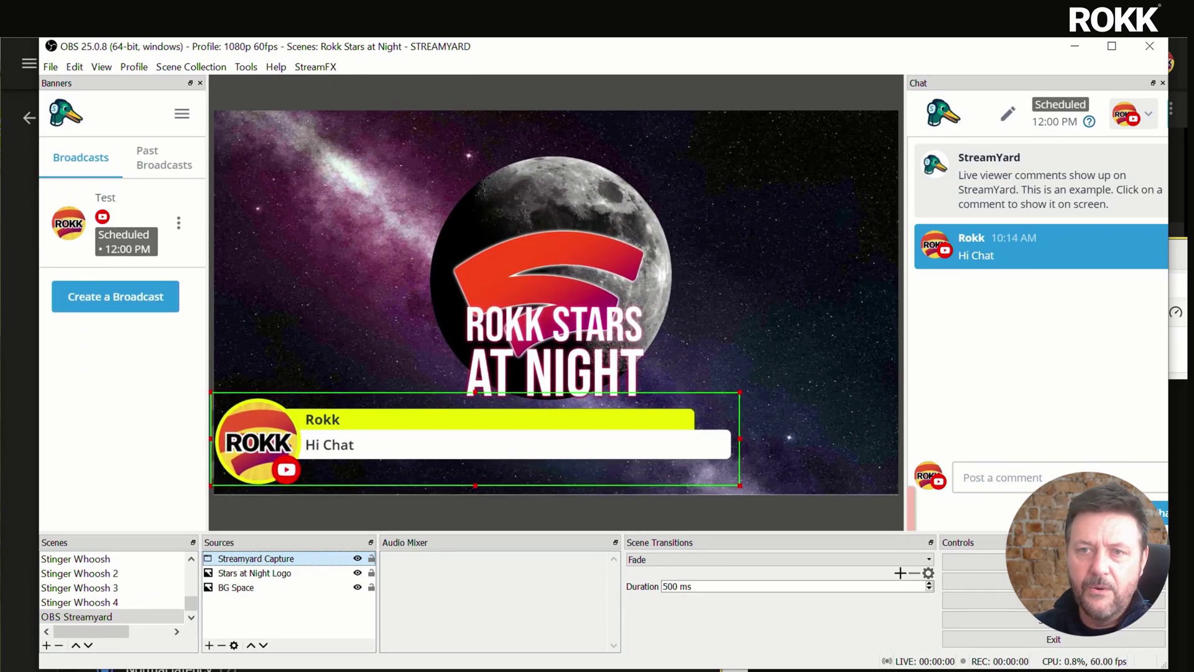